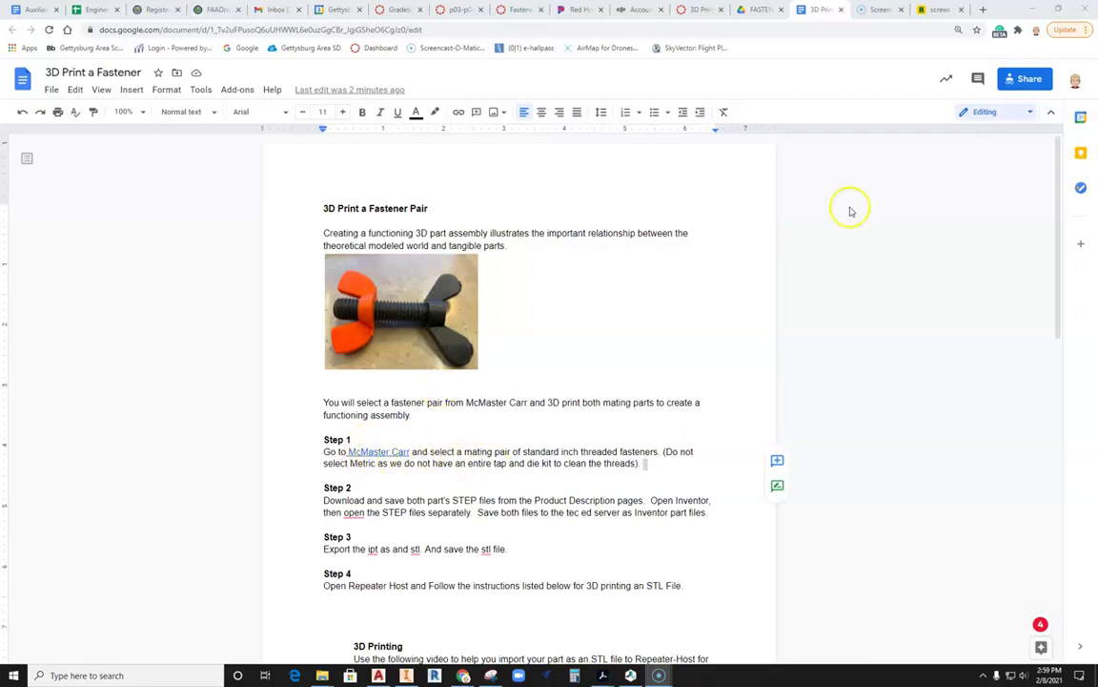
Switch from the 3D Print a Fastener Google Doc to the McMaster-Carr screws tab.
click(939, 10)
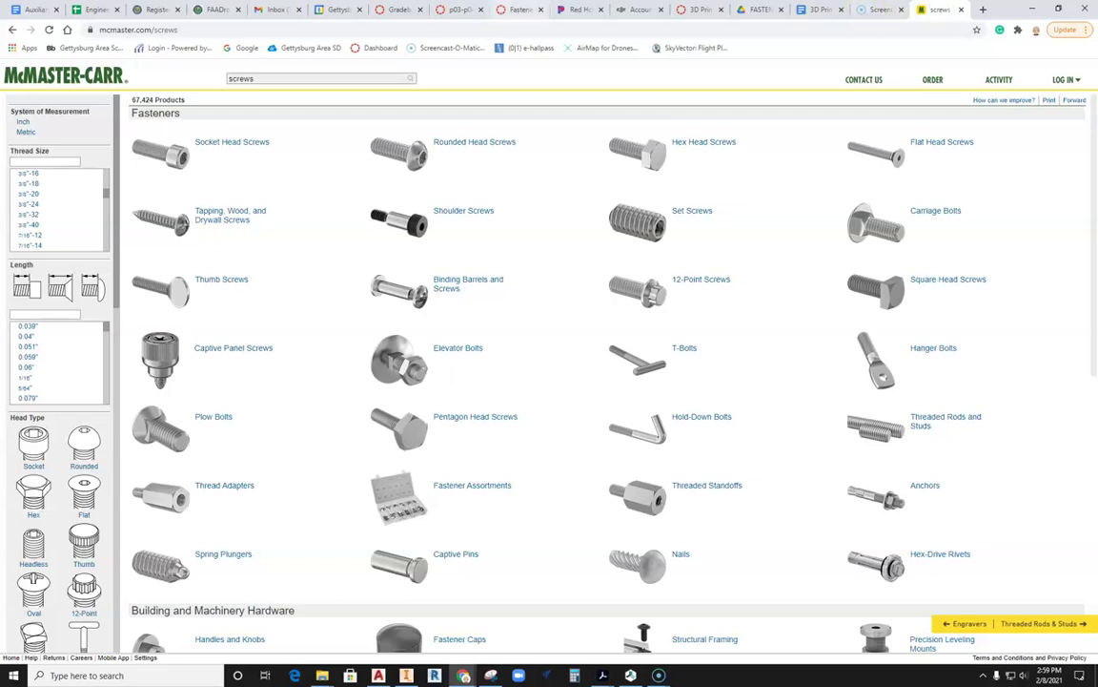
Return to the McMaster-Carr home page and open the Screws & Bolts category.
click(11, 30)
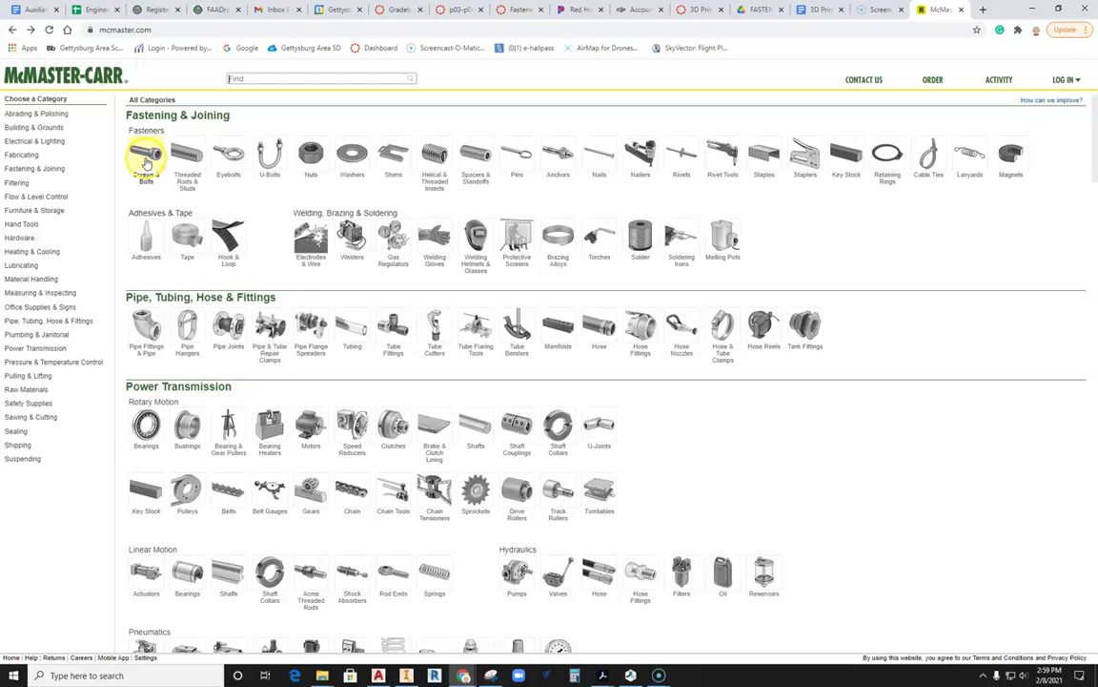
click(147, 157)
click(239, 77)
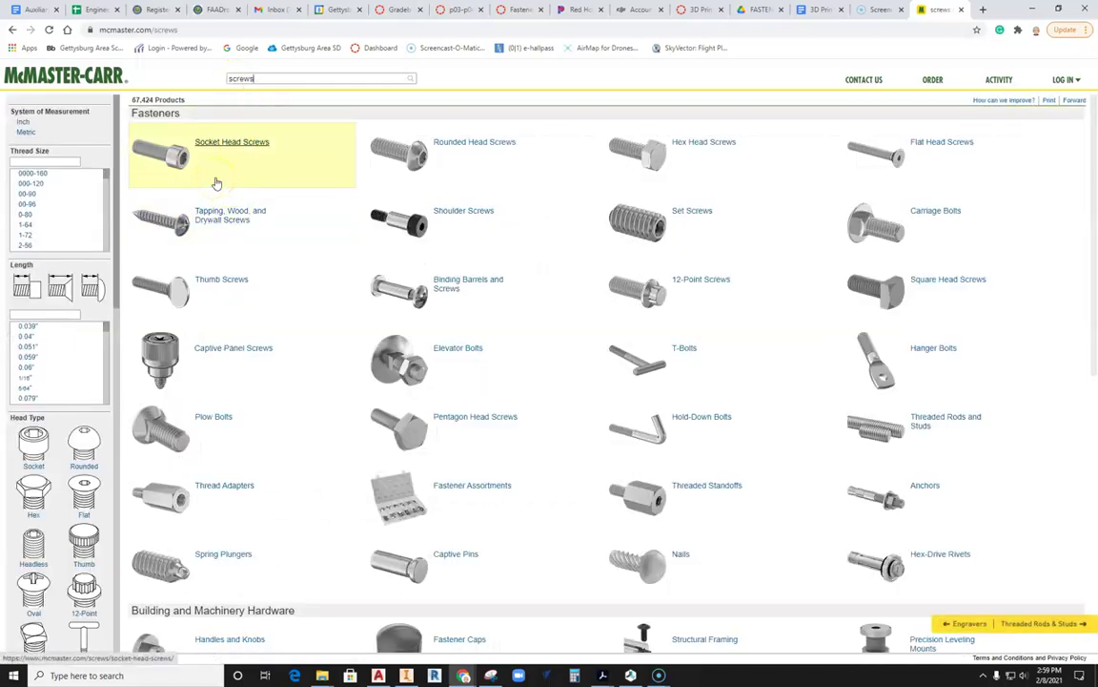
scroll(643, 391, down, 2)
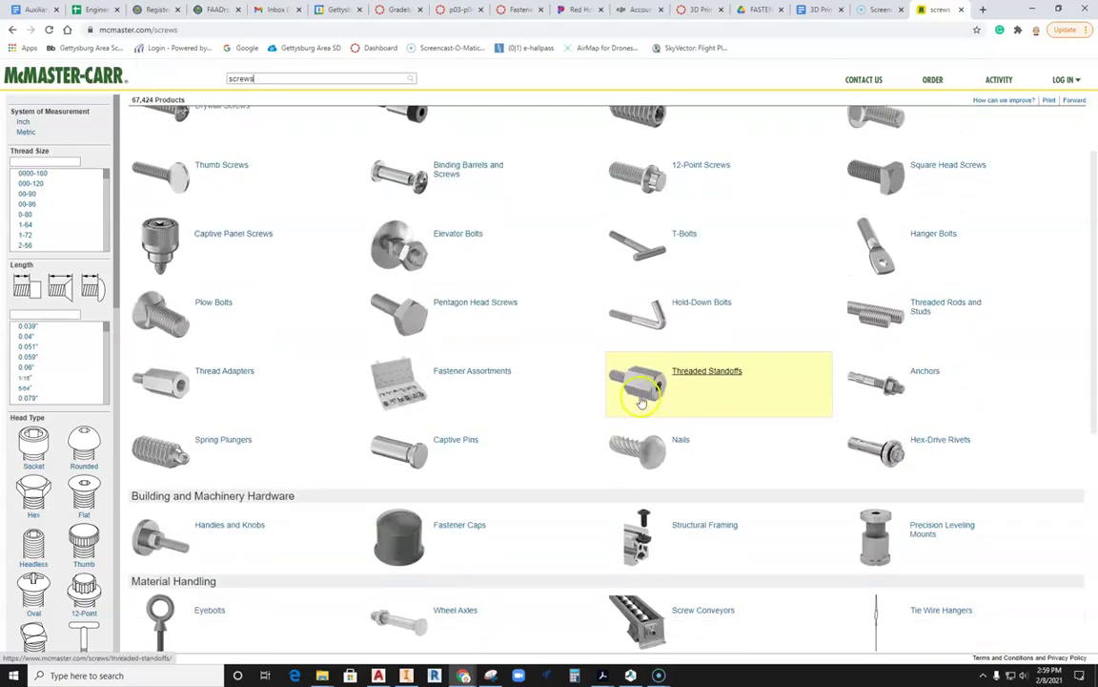
scroll(641, 396, up, 2)
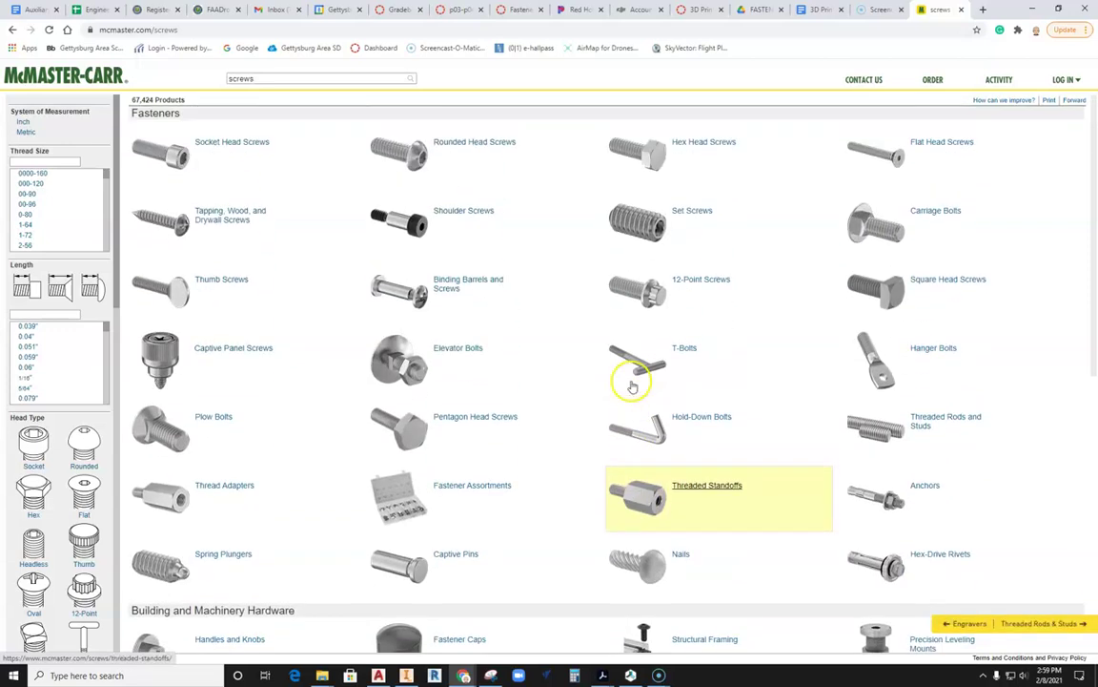
Limit screws to the Inch system of measurement and choose Socket Head Screws.
click(25, 121)
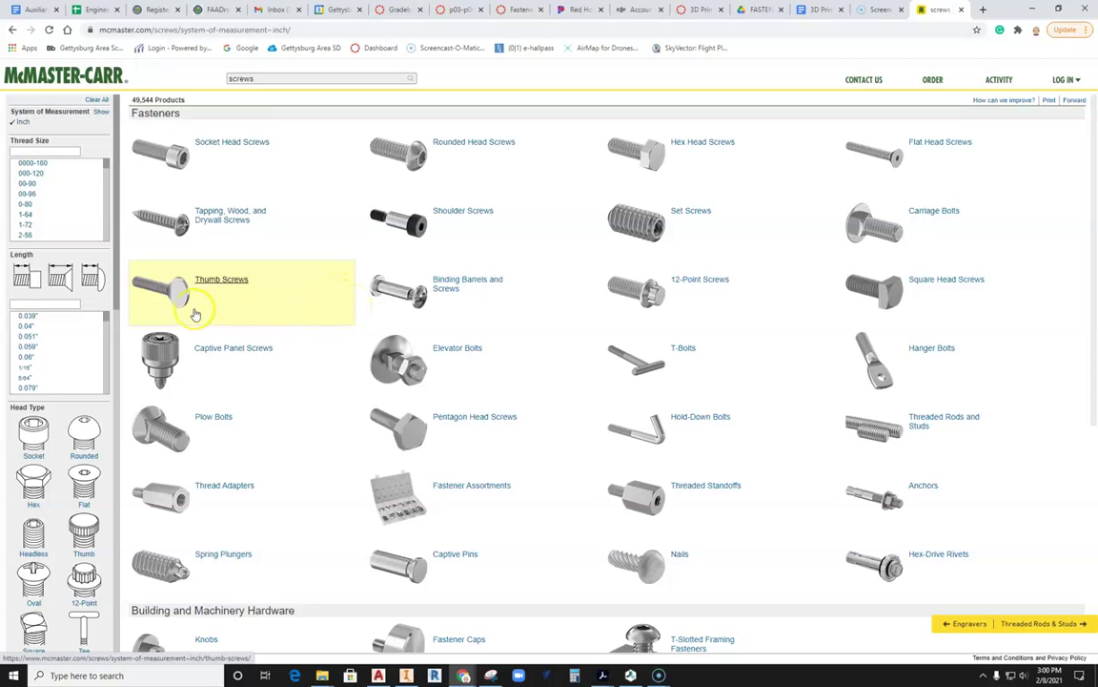
scroll(286, 317, down, 1)
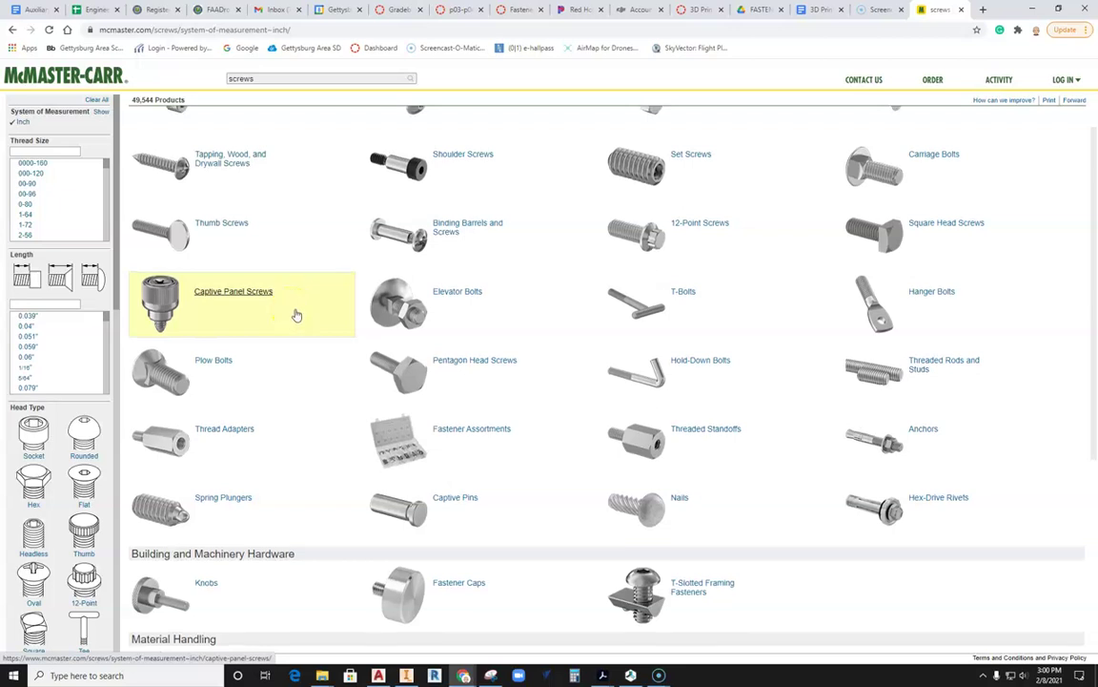
scroll(297, 315, up, 1)
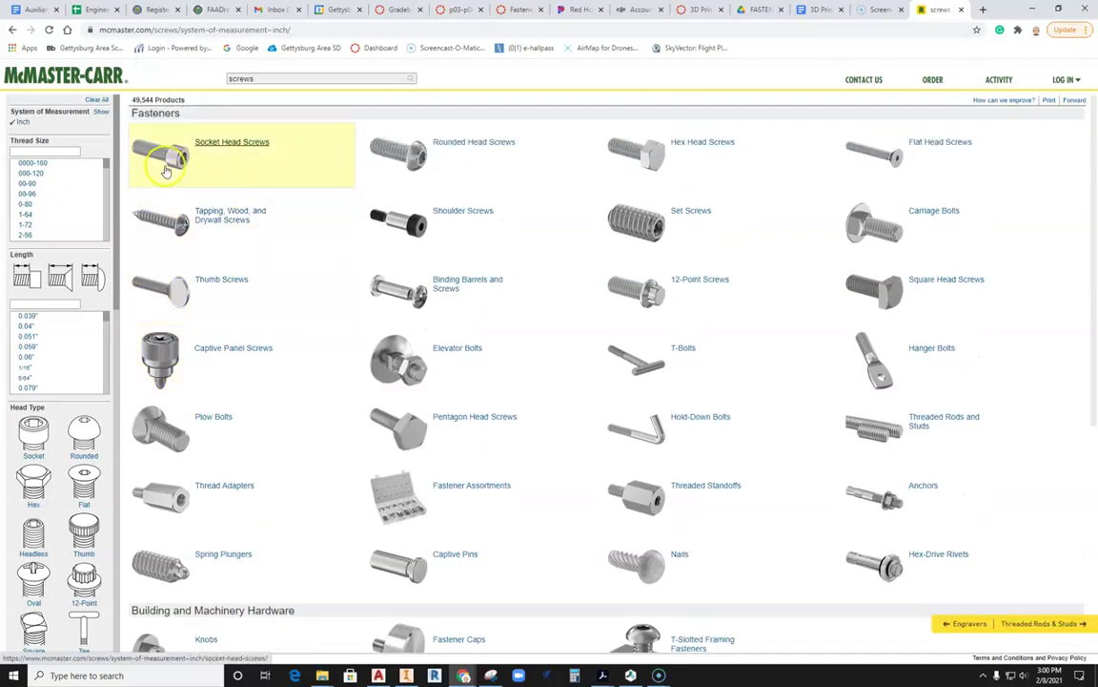
click(199, 300)
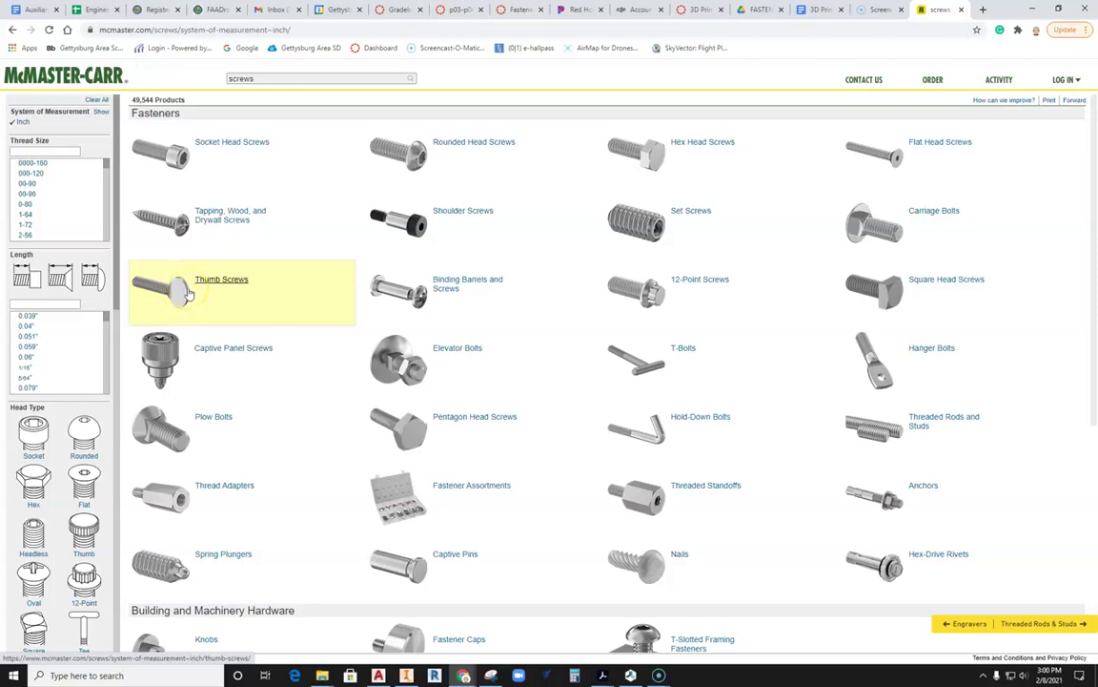
In Socket Head Screws, filter to 3/8"-16 thread size and 1" length.
click(226, 144)
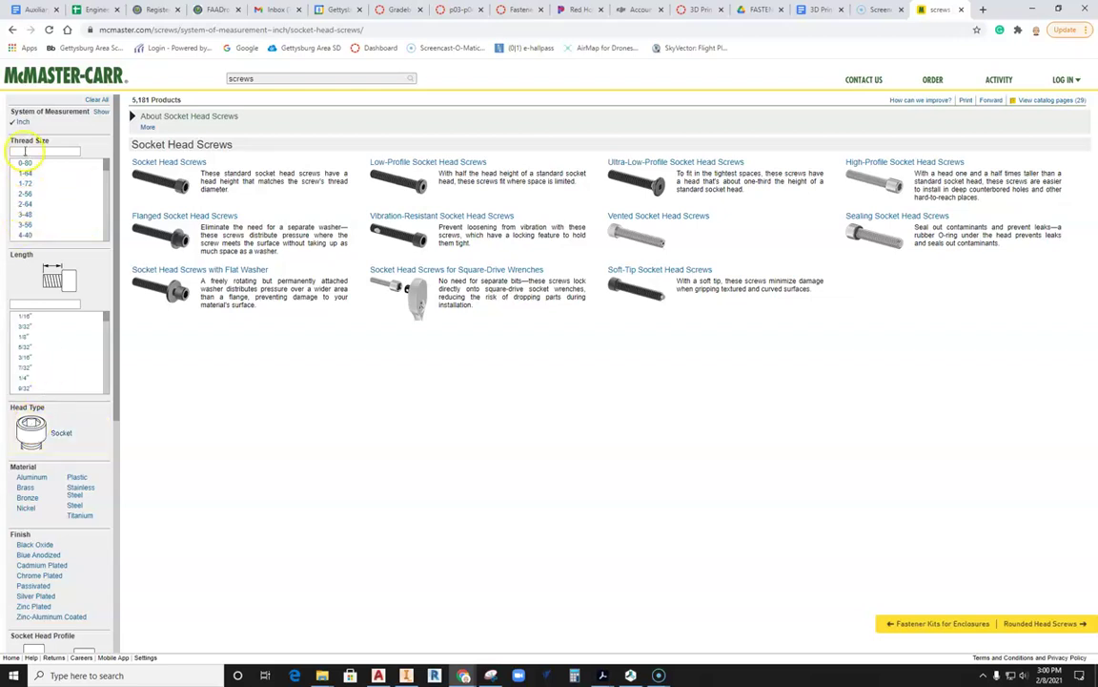
scroll(27, 182, down, 1)
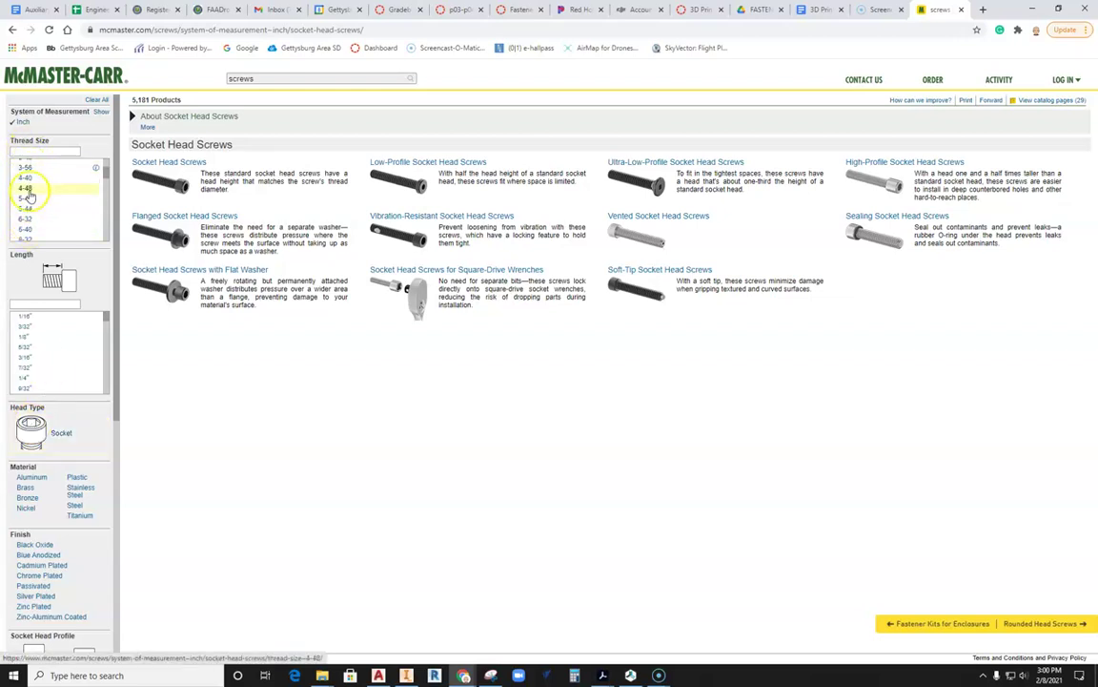
scroll(29, 193, down, 3)
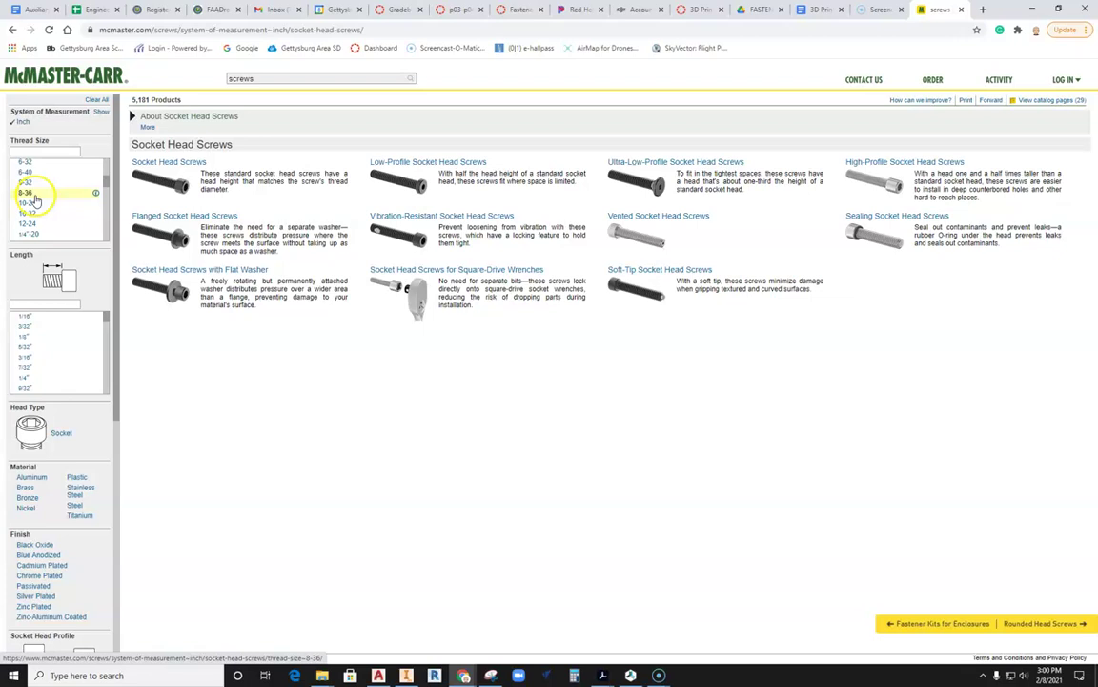
scroll(30, 196, down, 3)
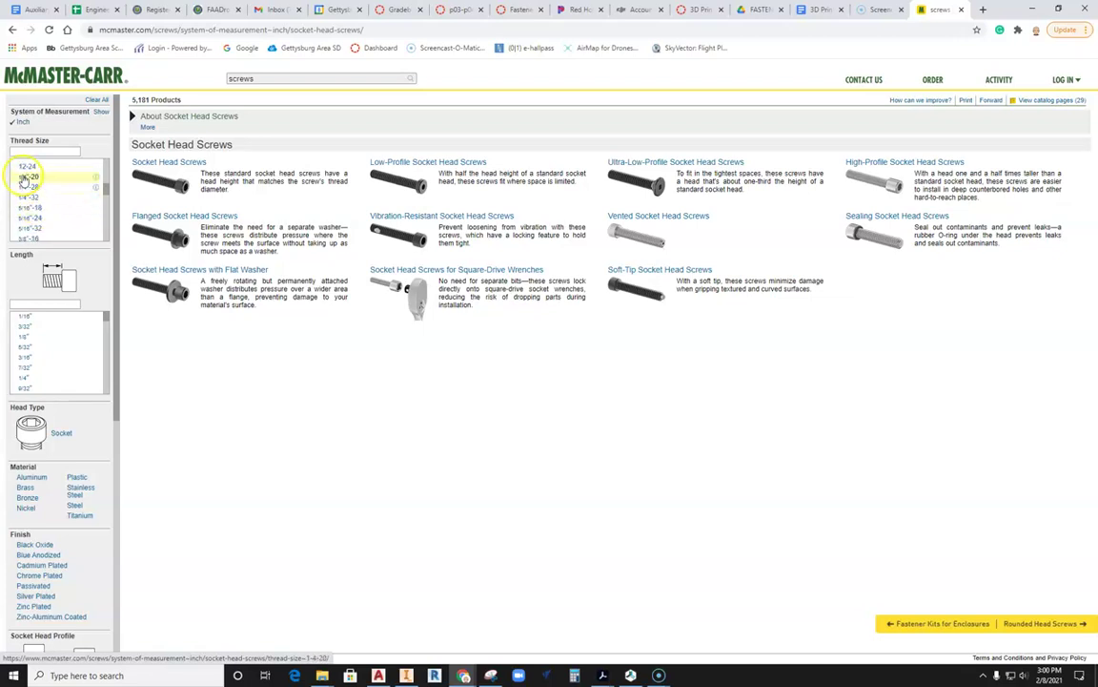
scroll(31, 200, down, 3)
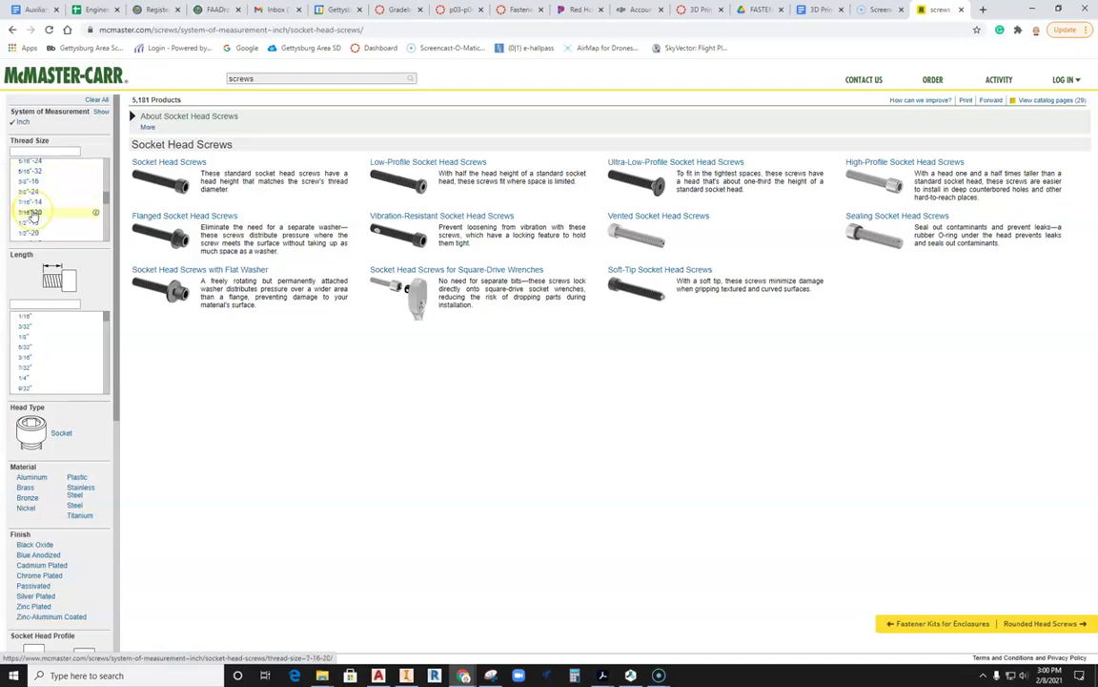
mouse_move(32, 216)
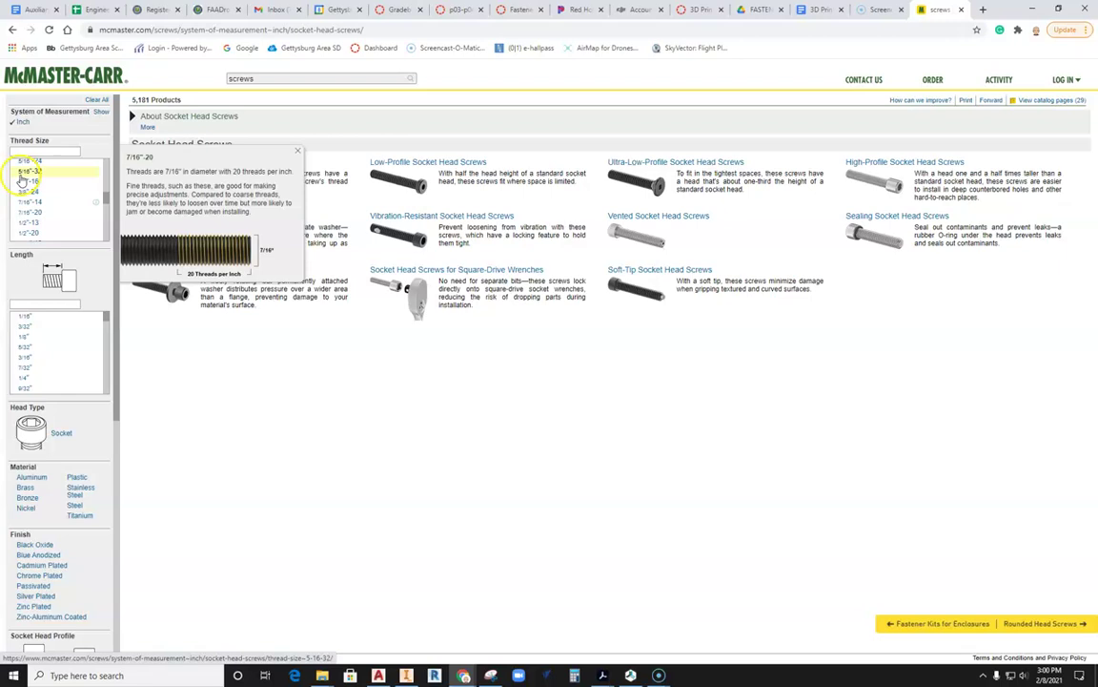
click(29, 186)
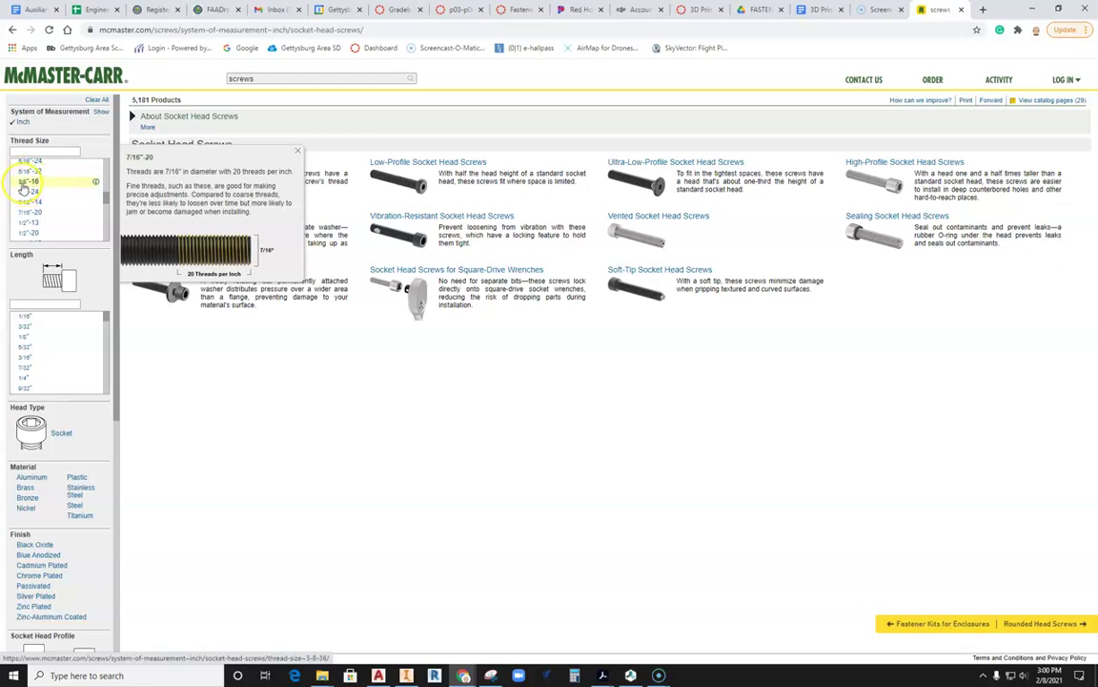
click(27, 184)
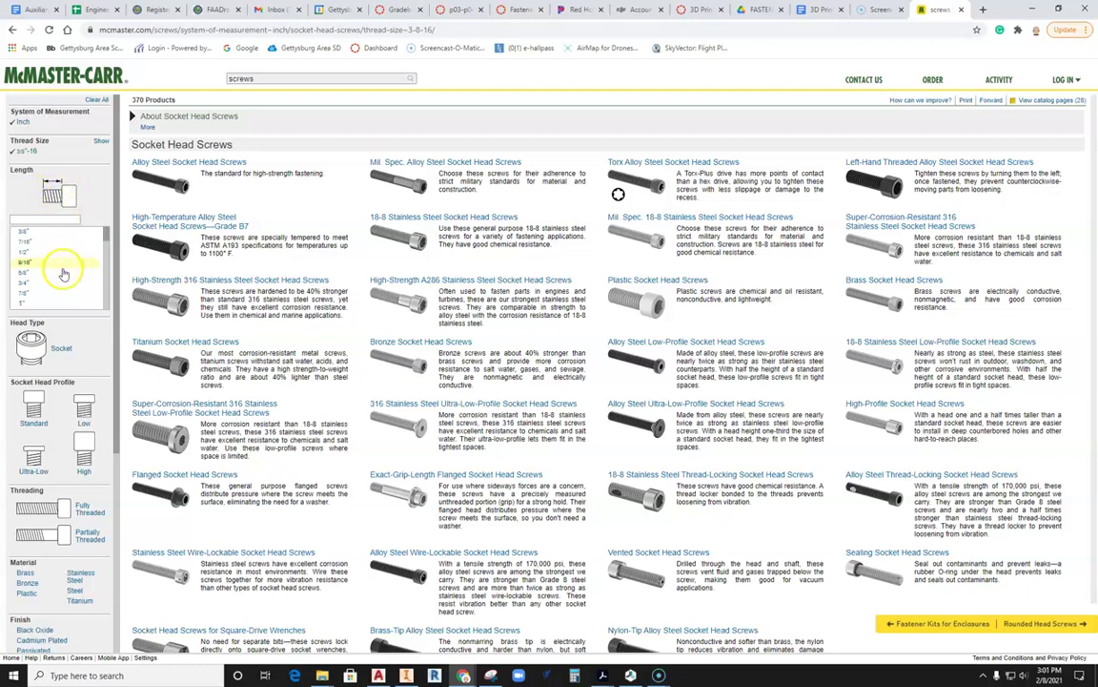
click(25, 304)
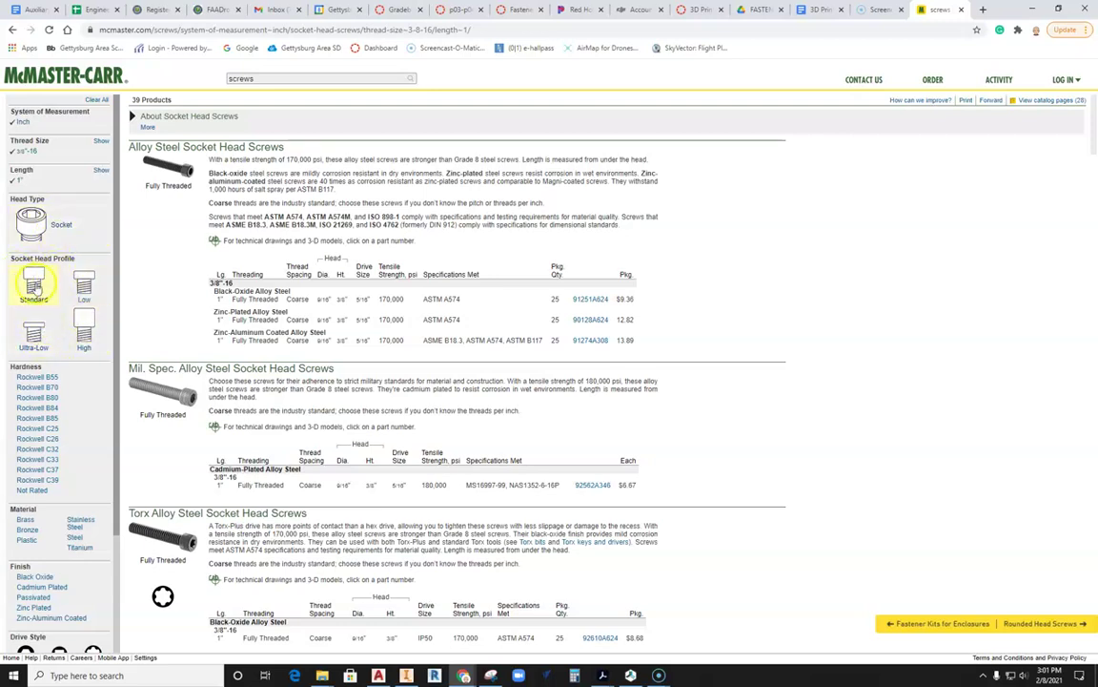
Further filter to Standard profile, Hex drive style and Fully Threaded screws.
click(33, 281)
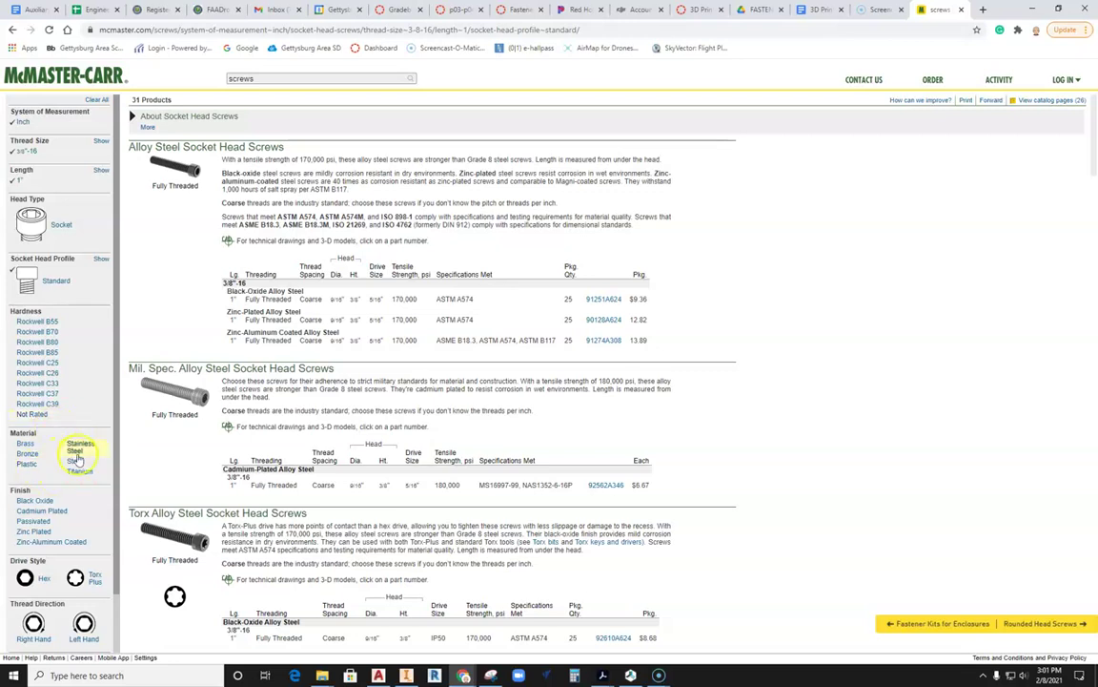
scroll(53, 510, down, 1)
scroll(52, 510, down, 1)
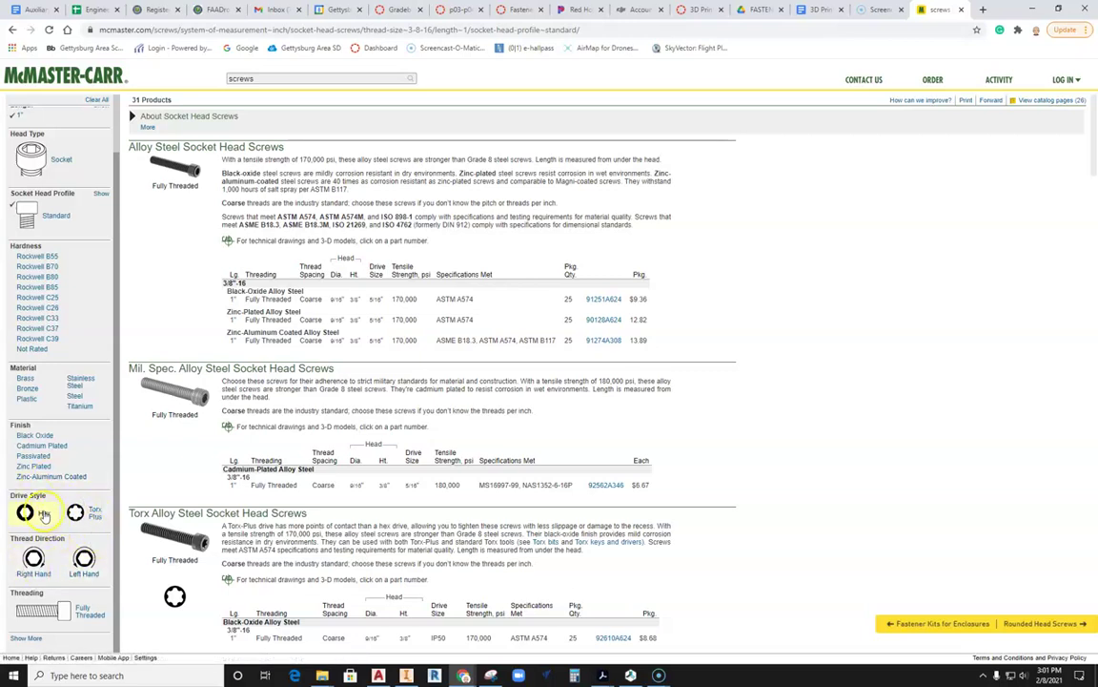
click(46, 513)
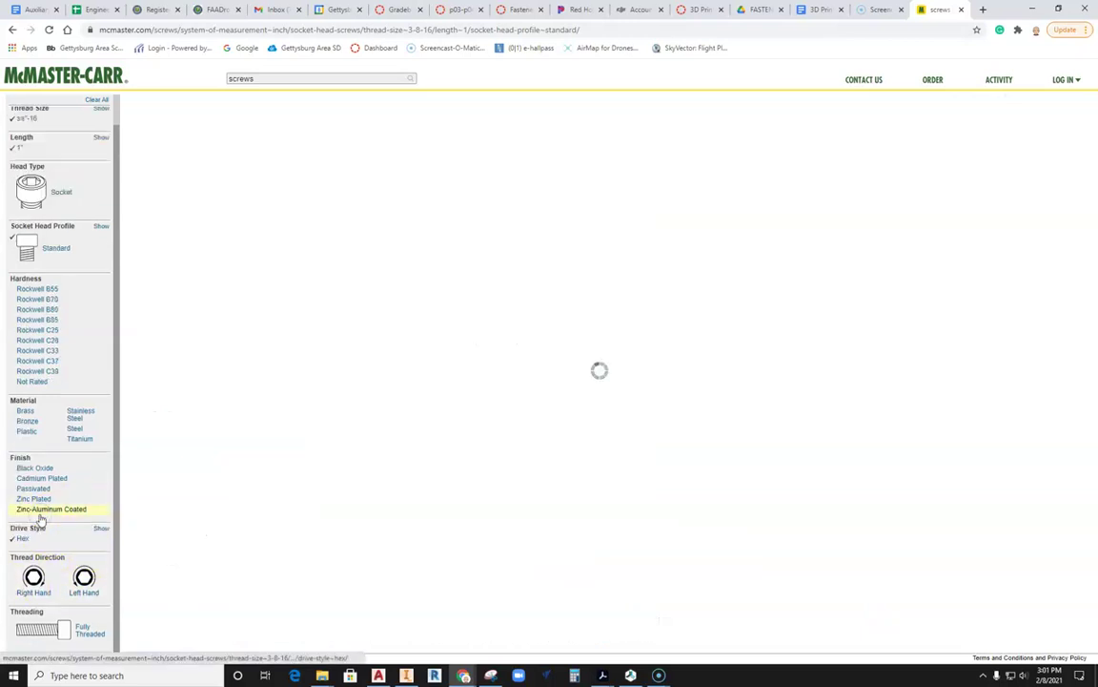
scroll(78, 530, down, 1)
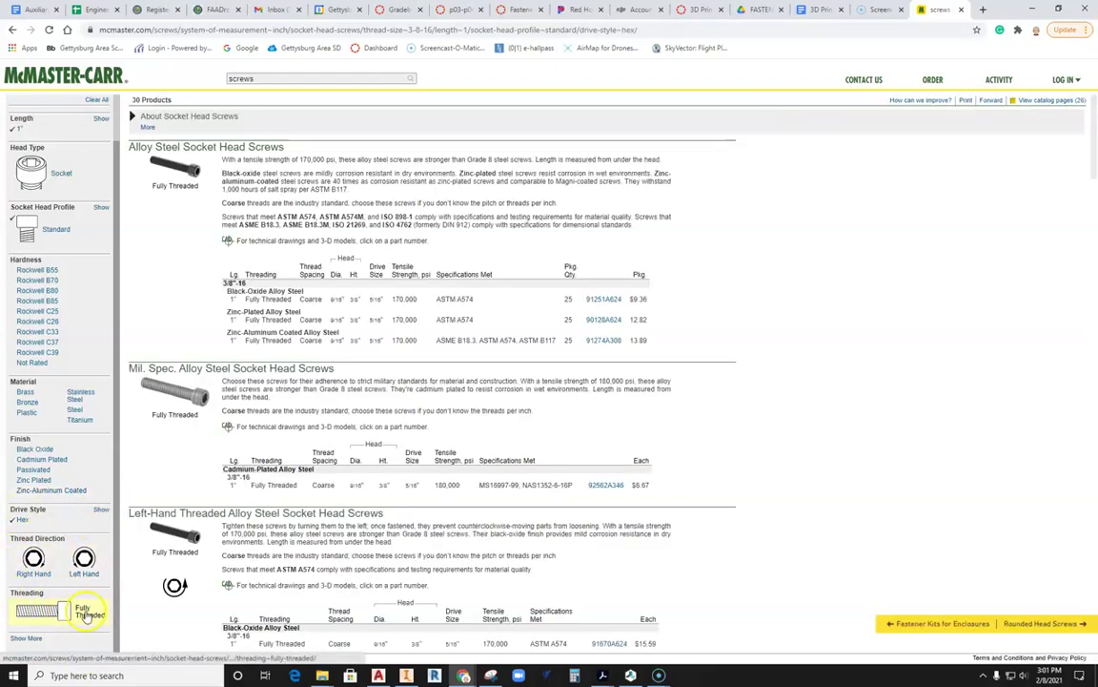
click(86, 614)
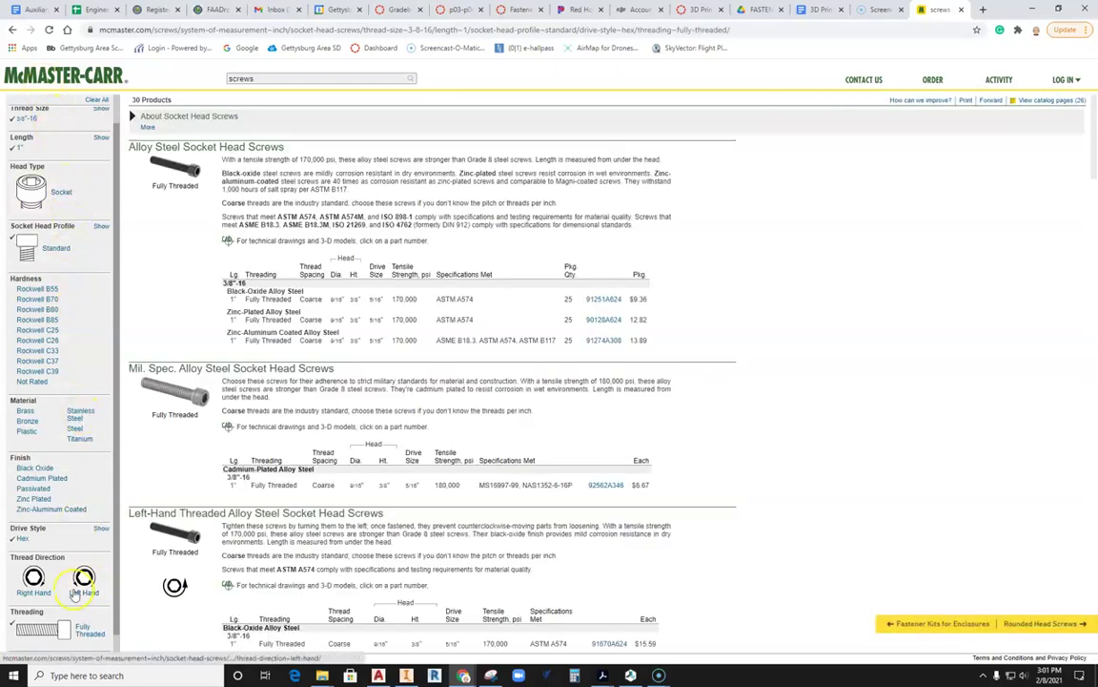
scroll(446, 299, down, 4)
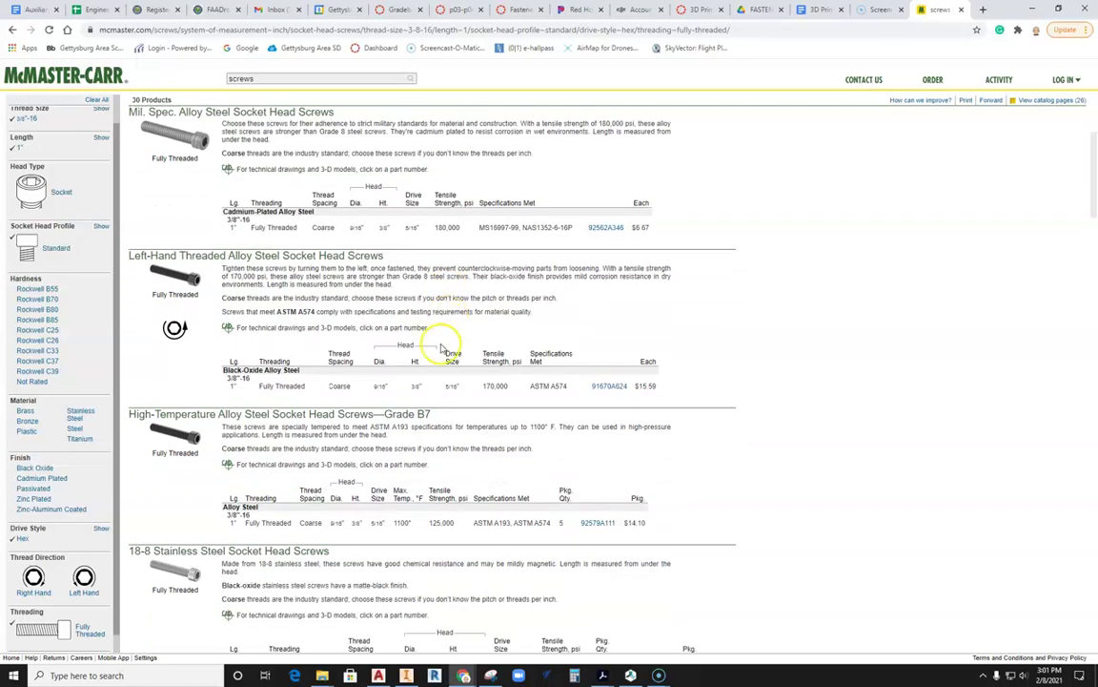
scroll(441, 343, up, 4)
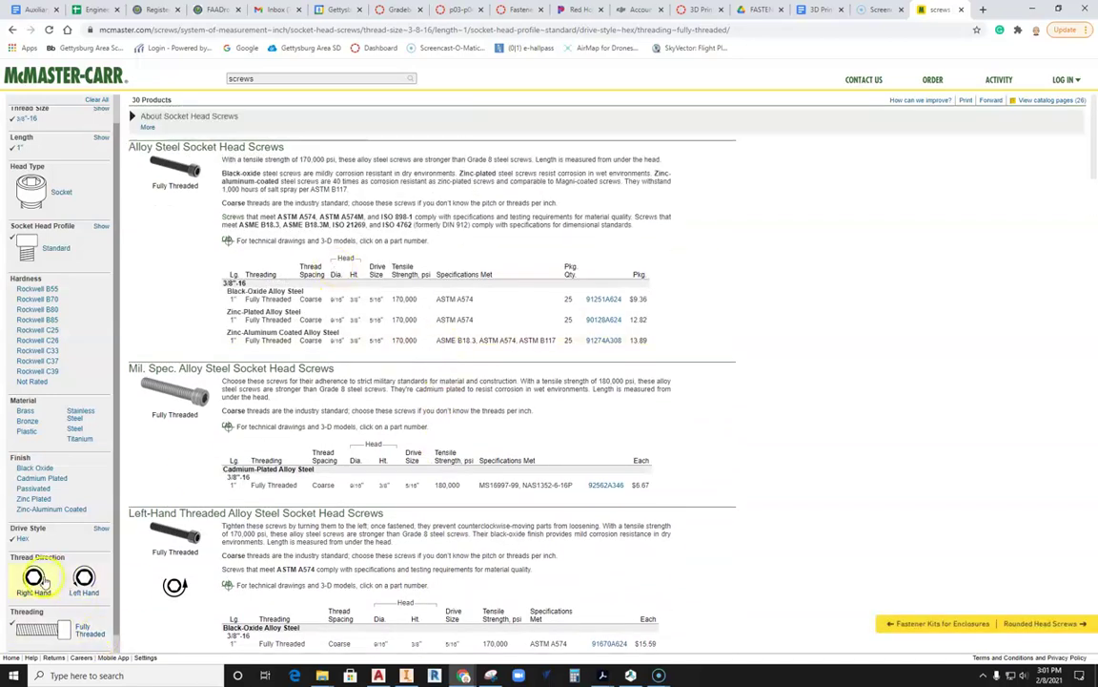
Keep Right Hand threads and open the product detail page for part 91251A624.
click(38, 580)
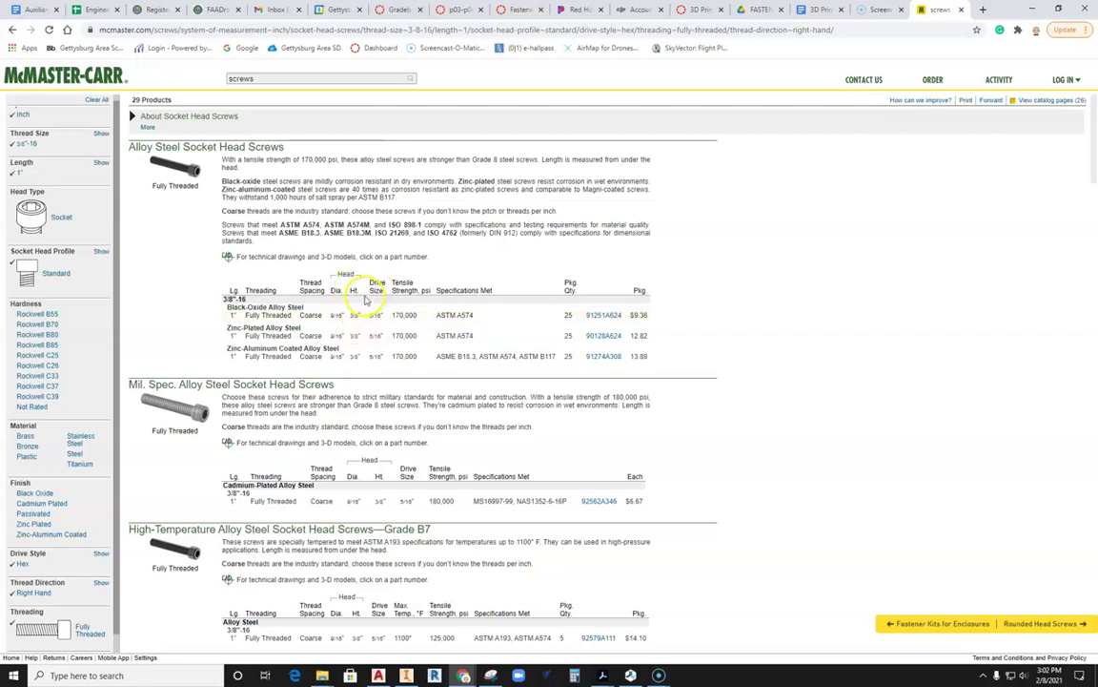
click(602, 315)
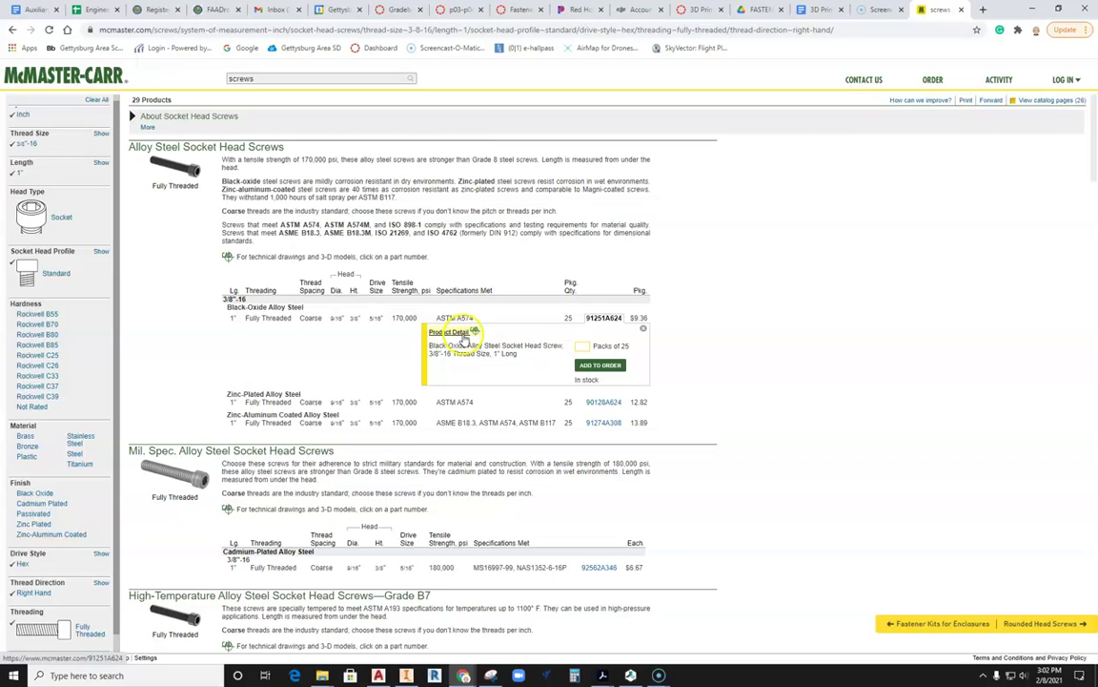
click(458, 333)
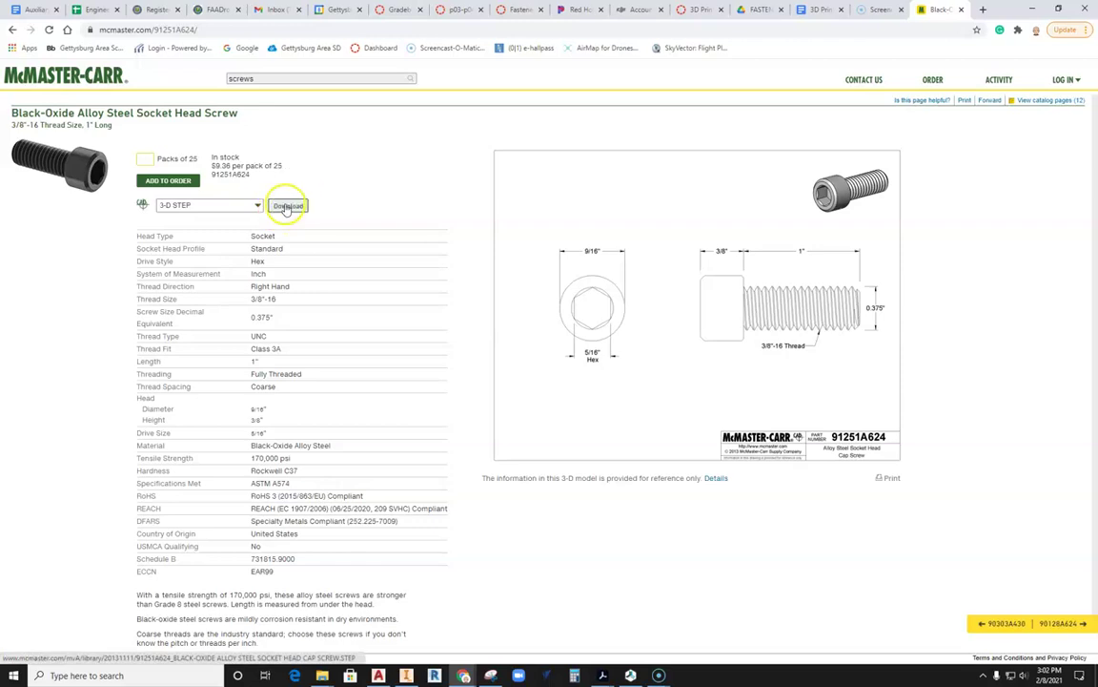
Download the 91251A624 screw model in 3-D STEP format.
click(256, 206)
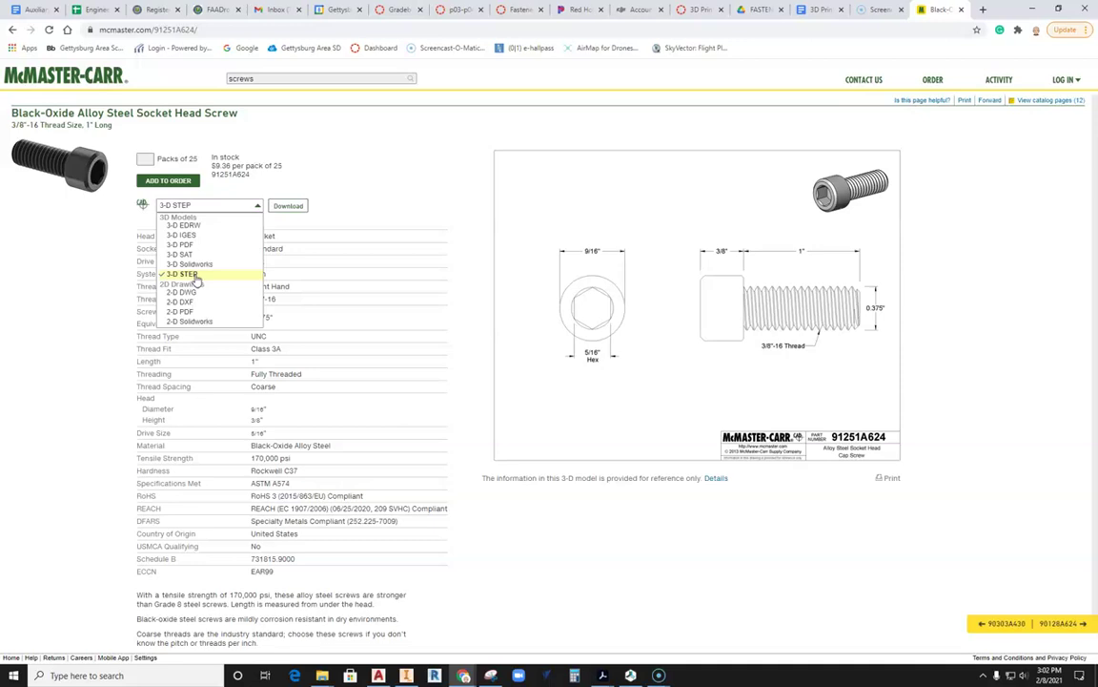
click(194, 275)
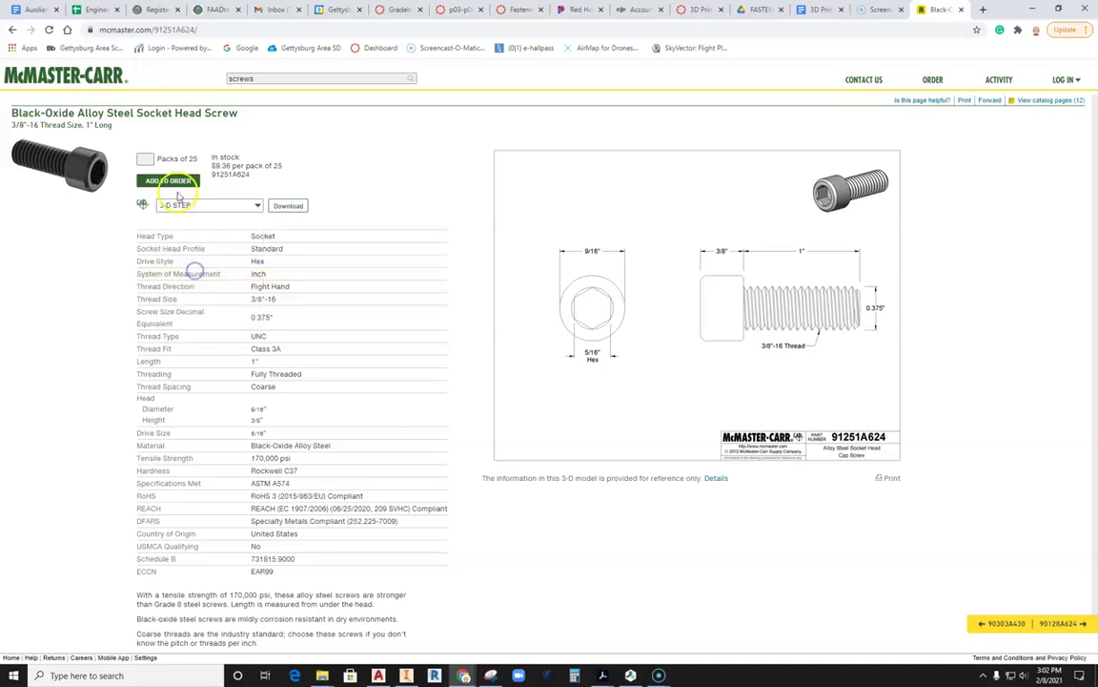
click(290, 207)
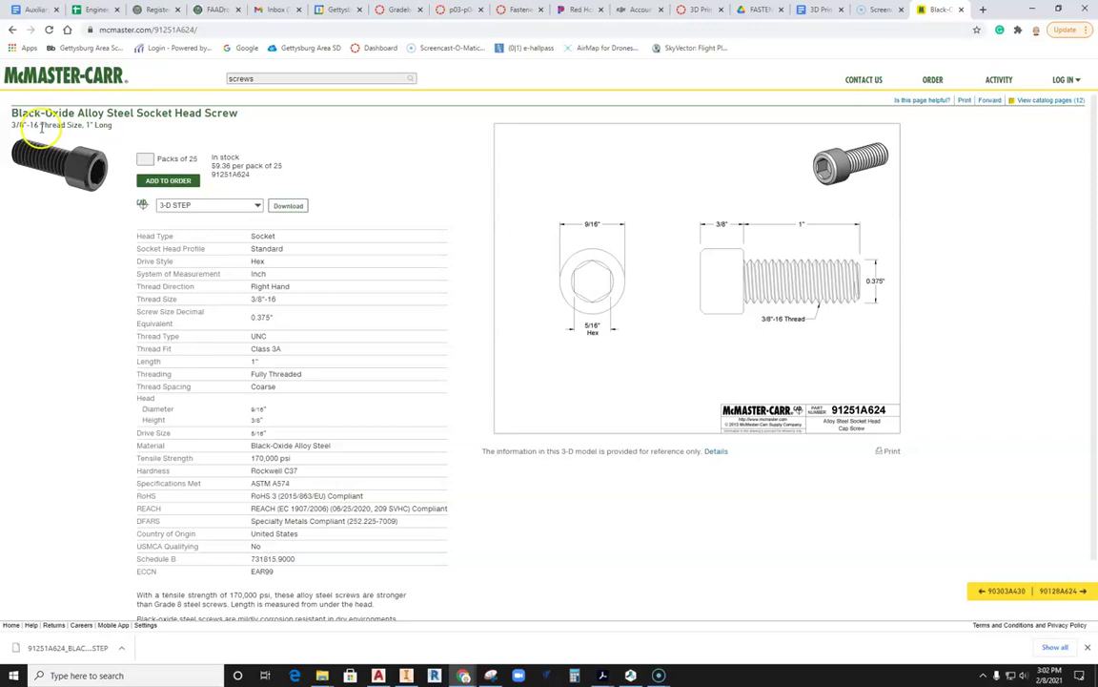
Duplicate the socket head screw page into a second browser tab.
right_click(934, 10)
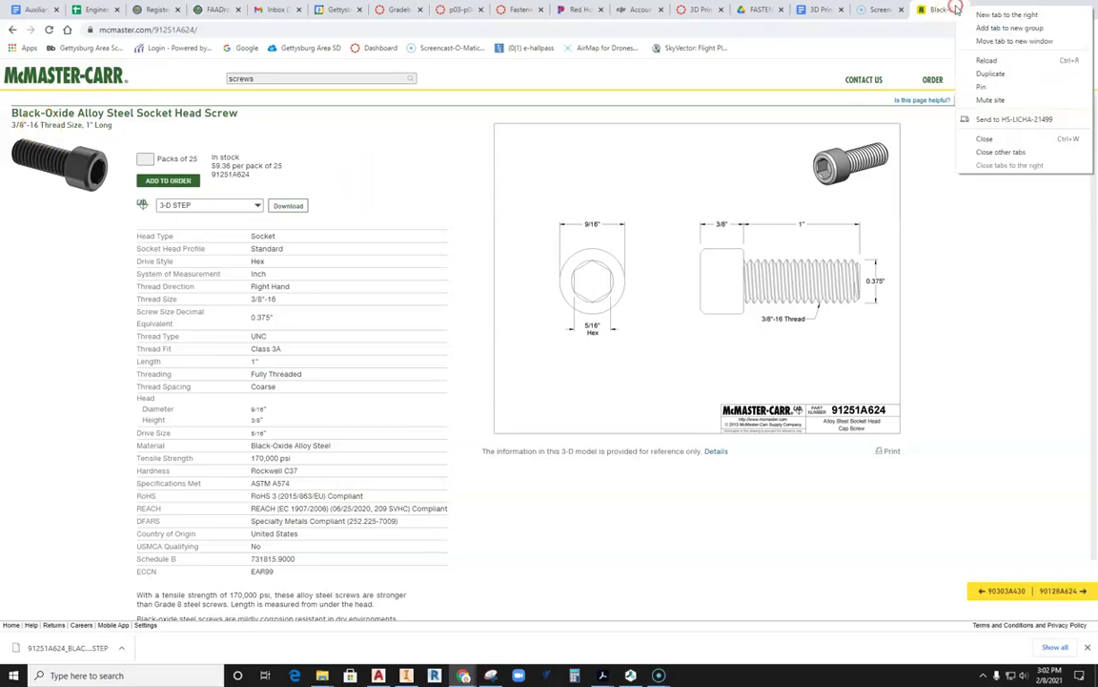
click(939, 73)
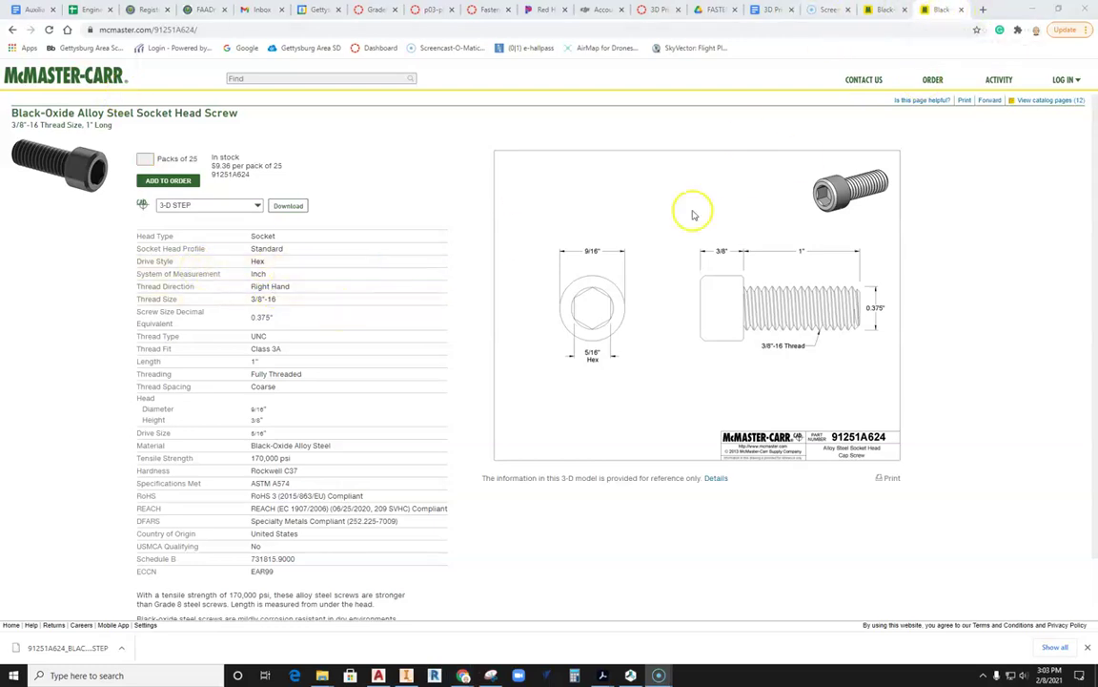
click(885, 12)
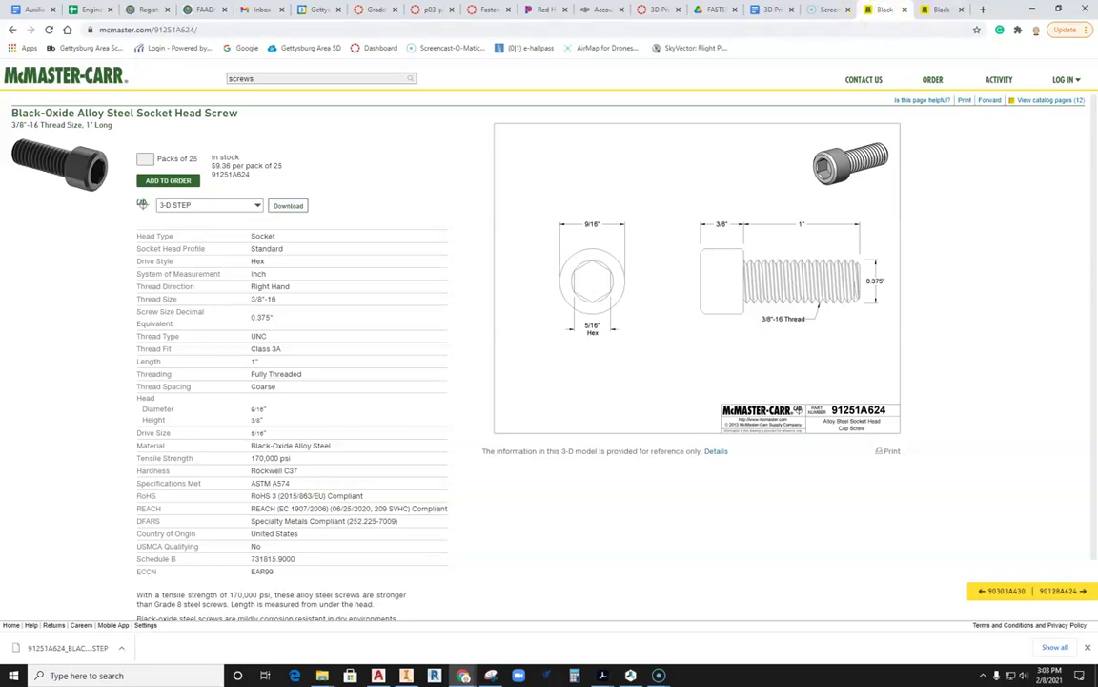
Go back to the screws listing and replace the site search with 'nuts'.
click(13, 29)
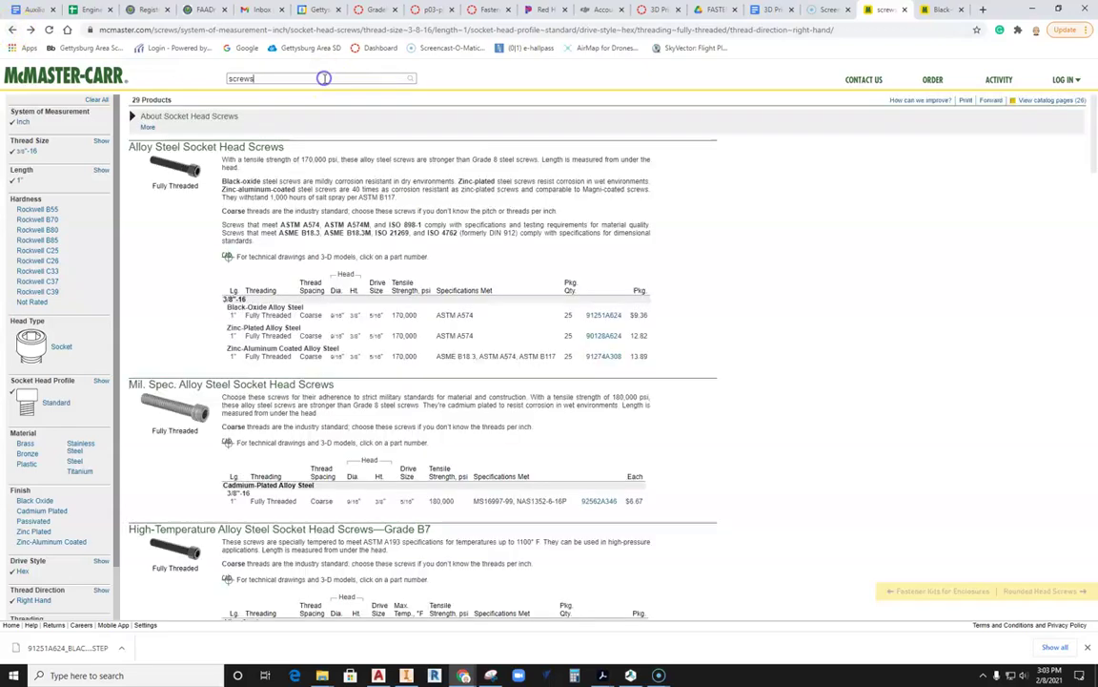
click(322, 79)
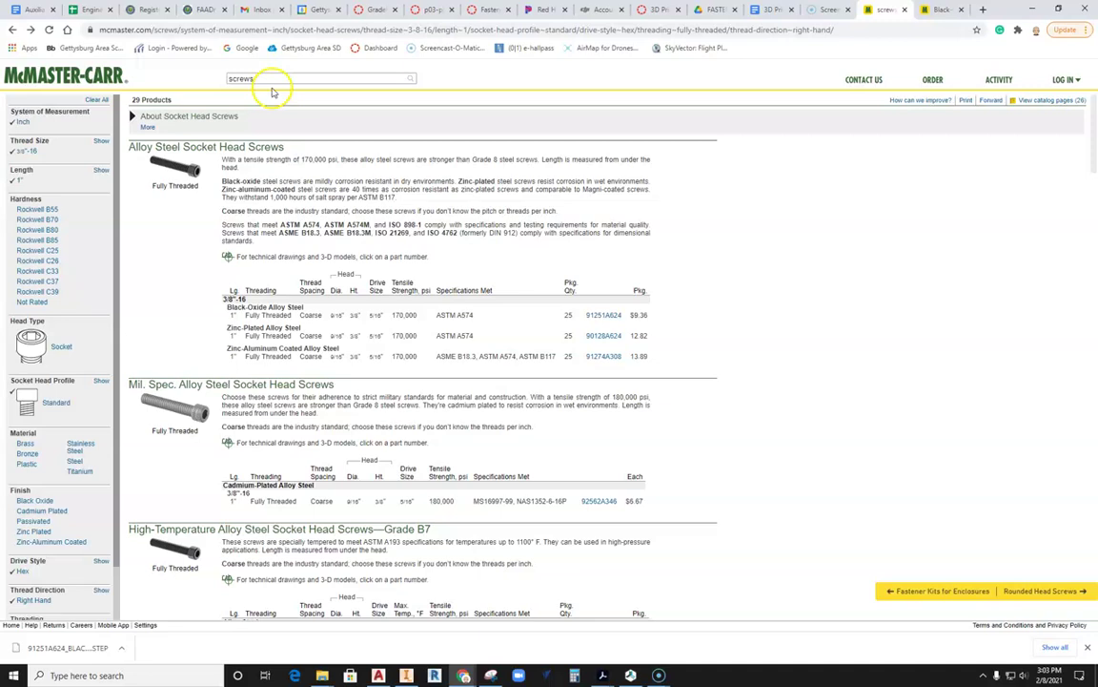
double_click(238, 79)
text(nuts)
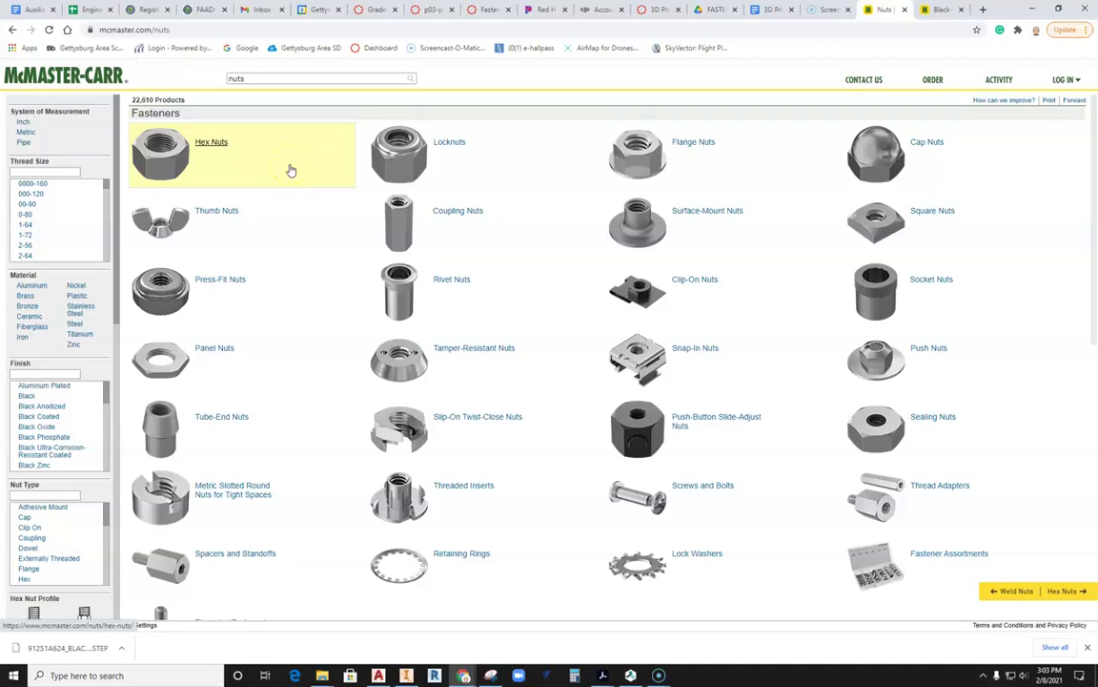
Open Thumb Nuts and filter to 3/8"-16, thumb type, Standard profile and UNC threads.
click(162, 221)
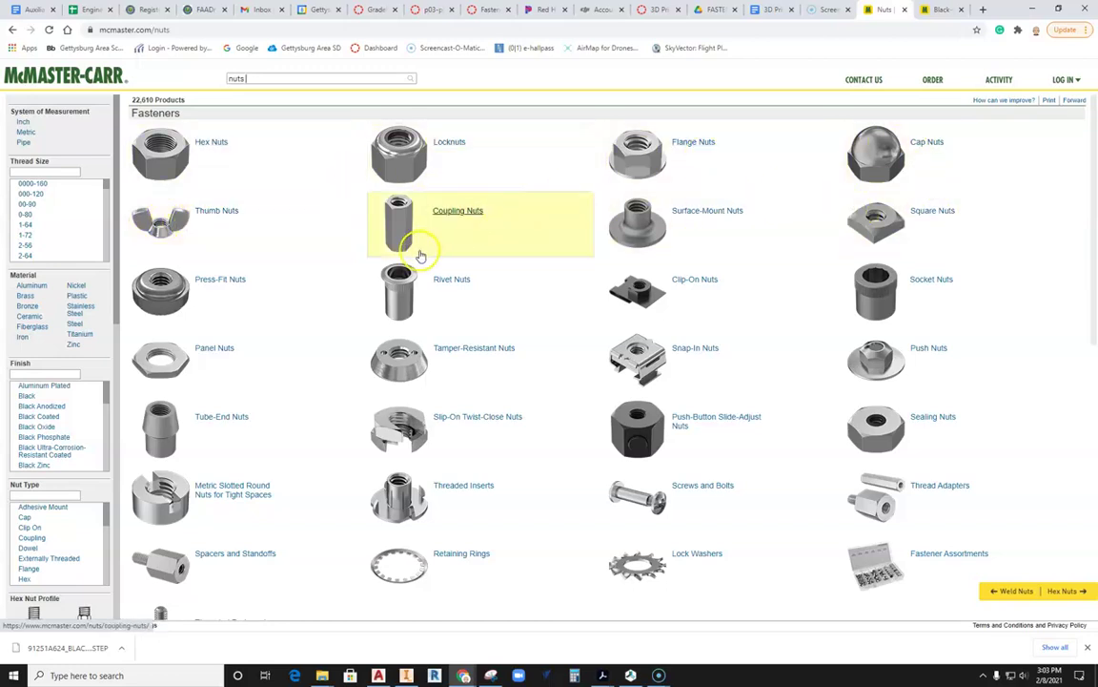
click(225, 240)
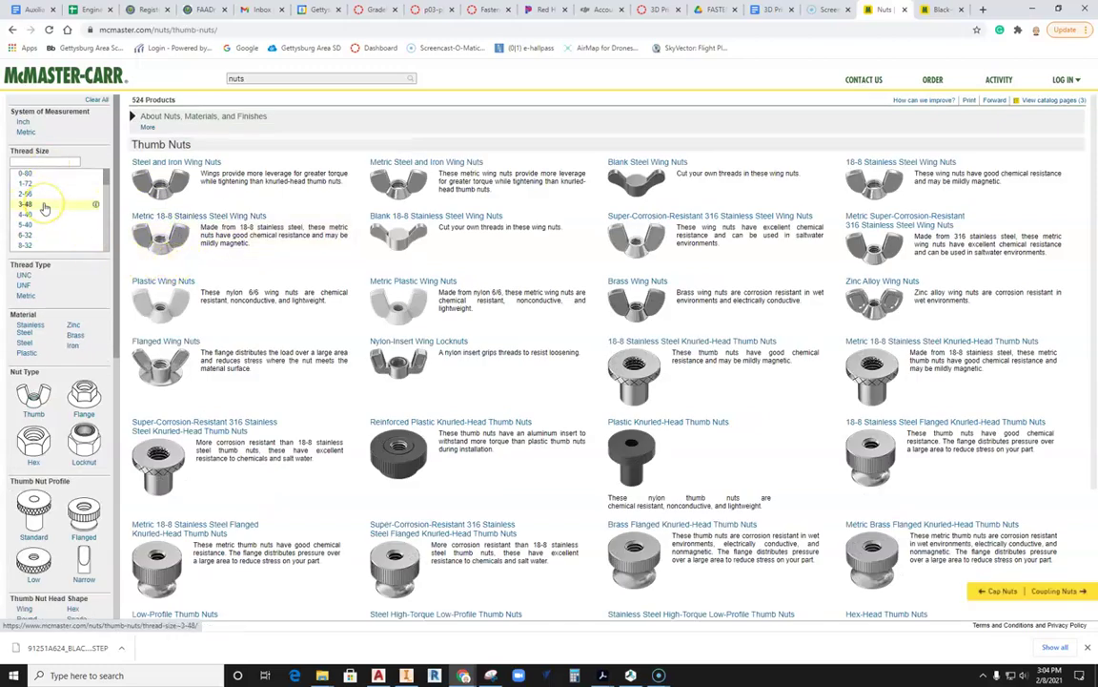
mouse_move(44, 207)
scroll(44, 212, down, 3)
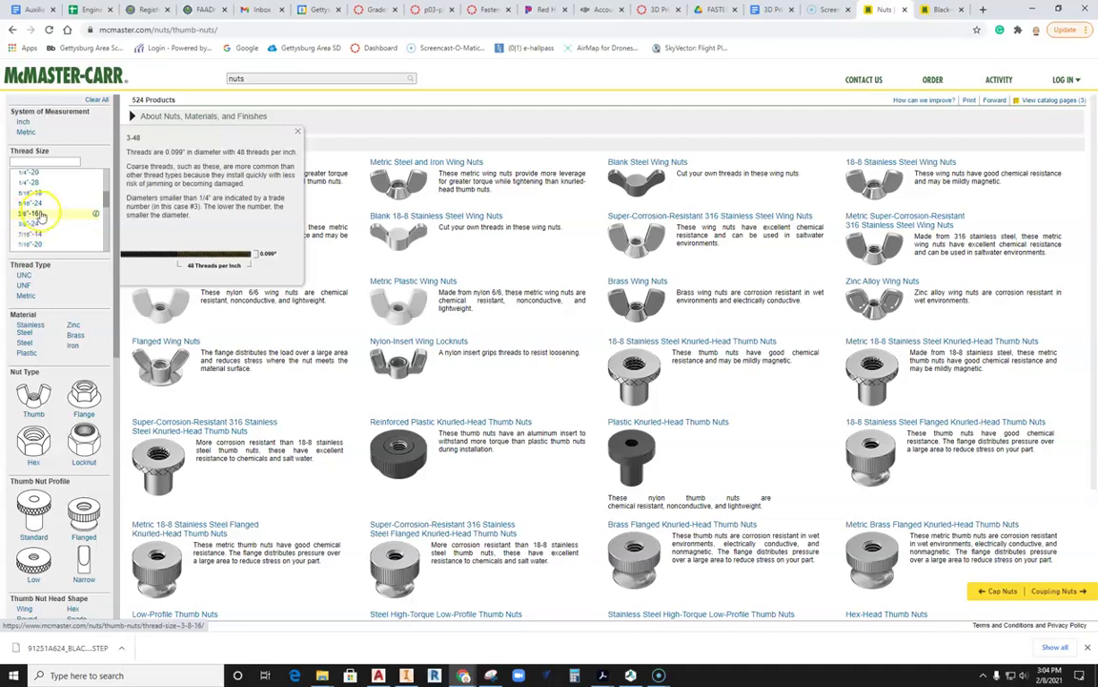
click(35, 215)
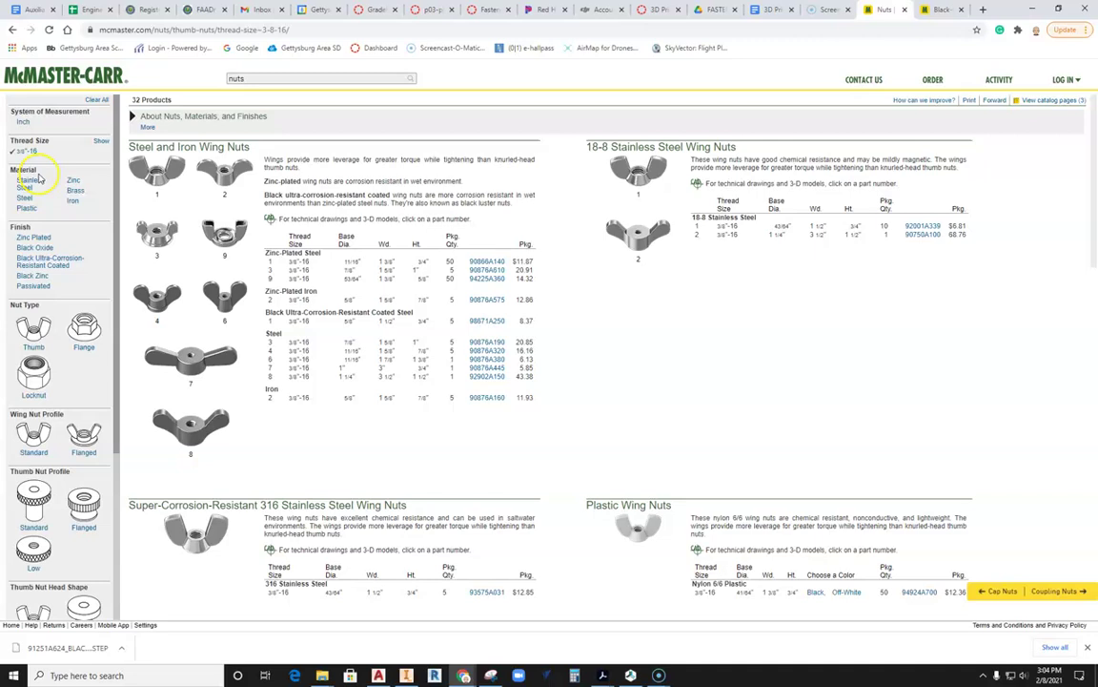
scroll(38, 262, down, 3)
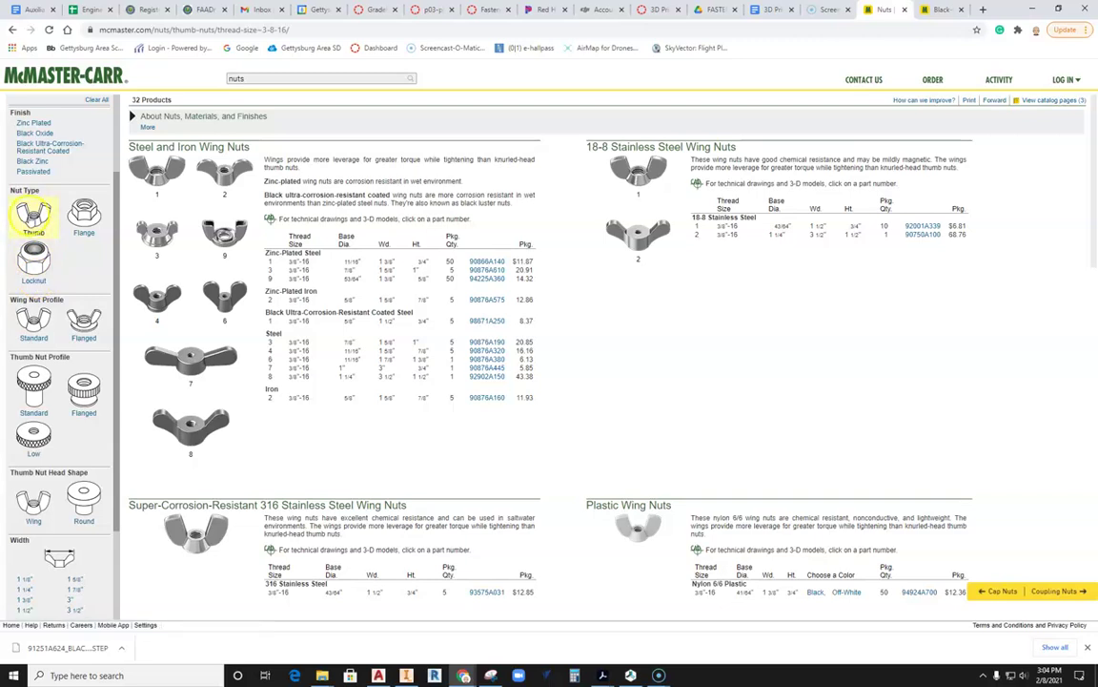
click(34, 221)
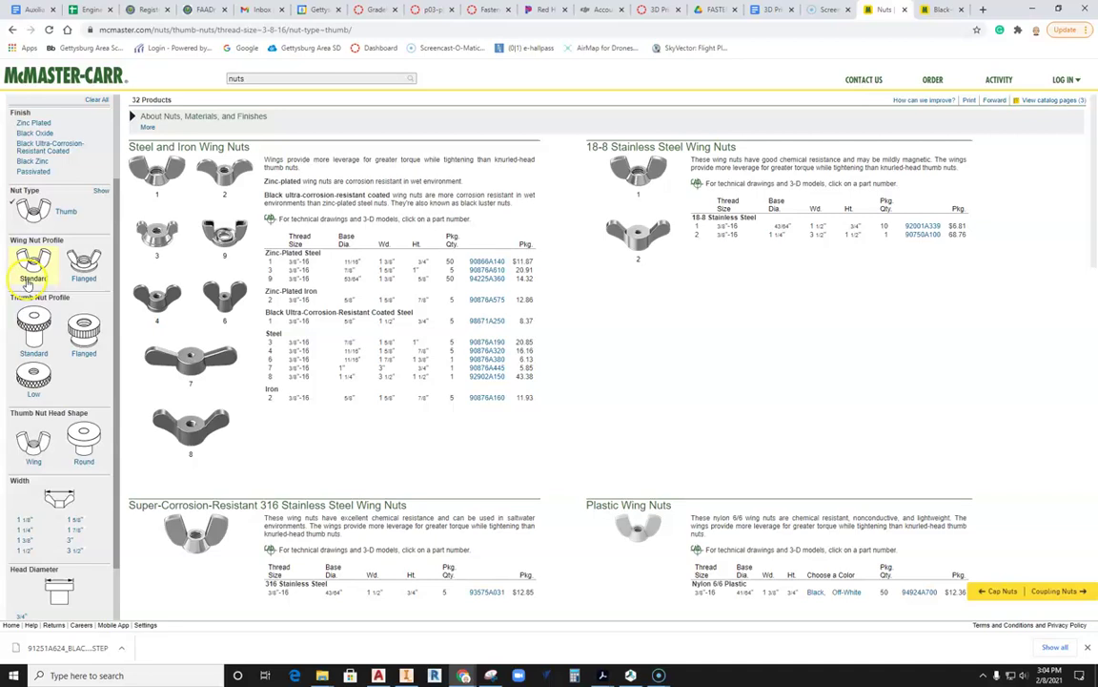
click(36, 260)
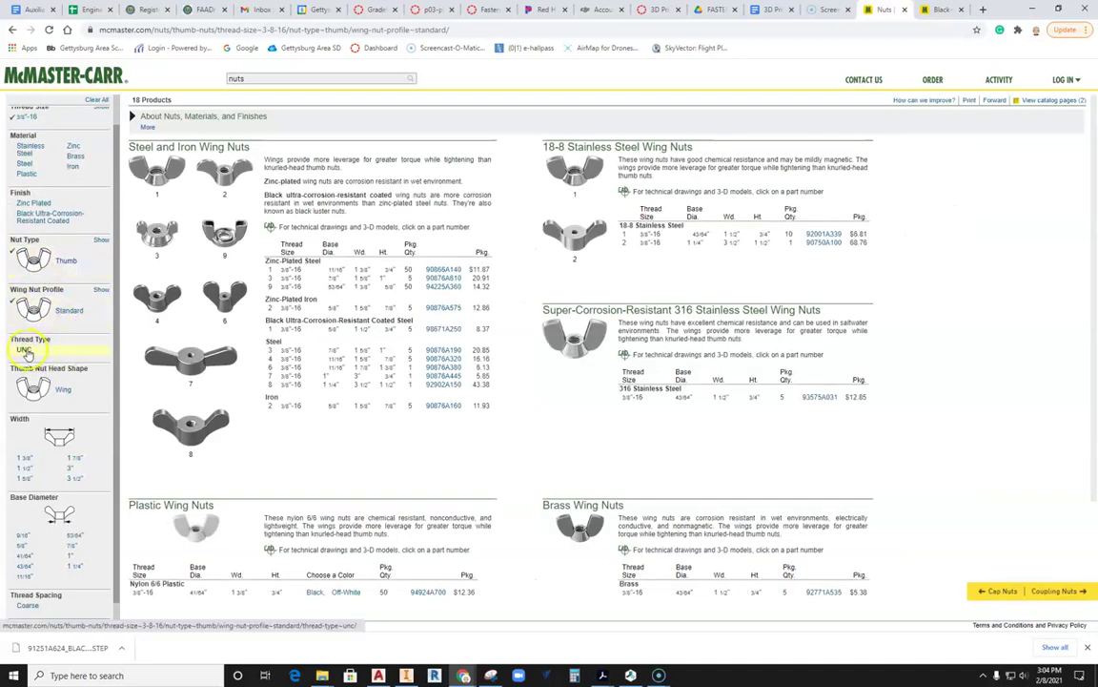
click(24, 350)
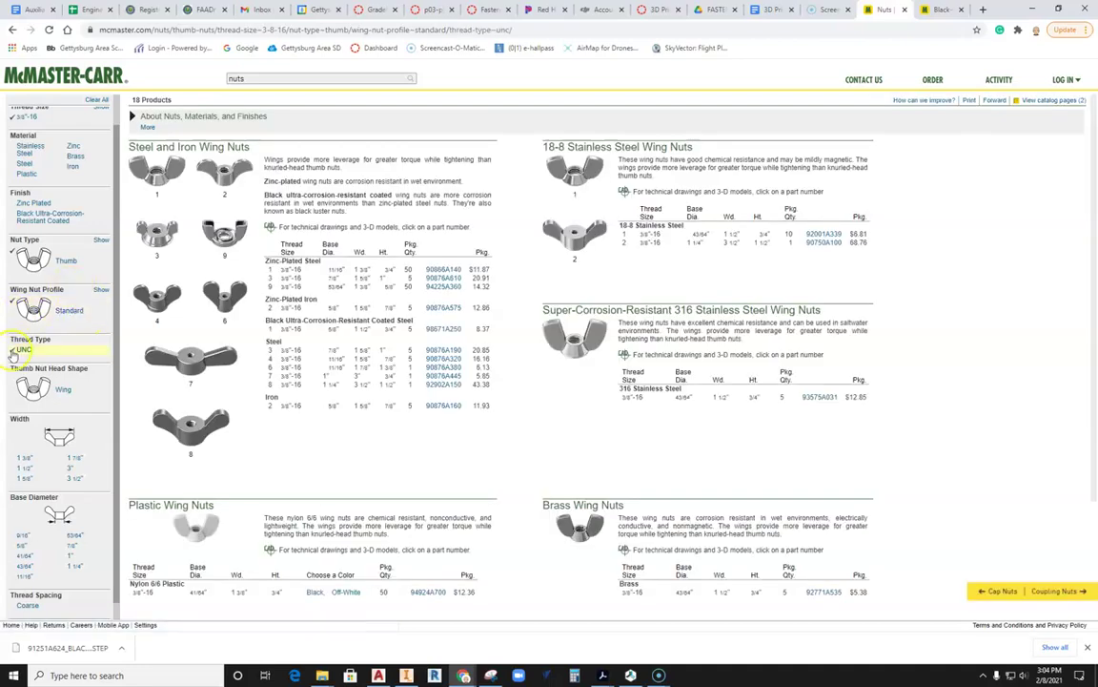
Compare with the screw's thread type, then filter to Wing, 1 3/8" width, 11/16" base, 3/4" height.
click(939, 9)
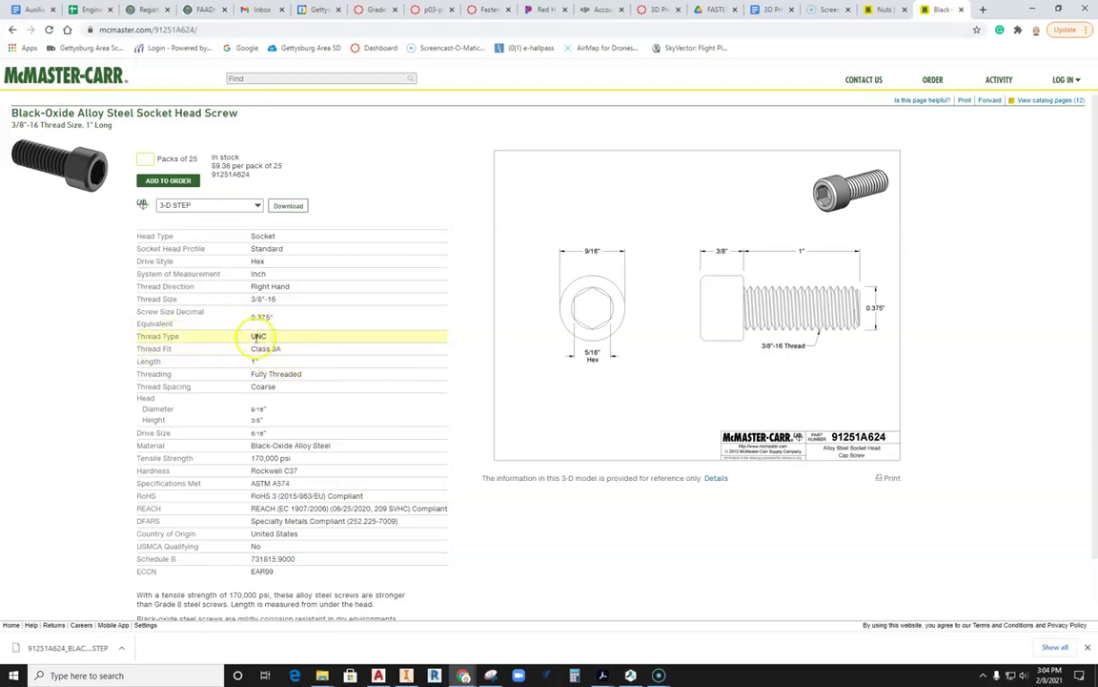
click(882, 10)
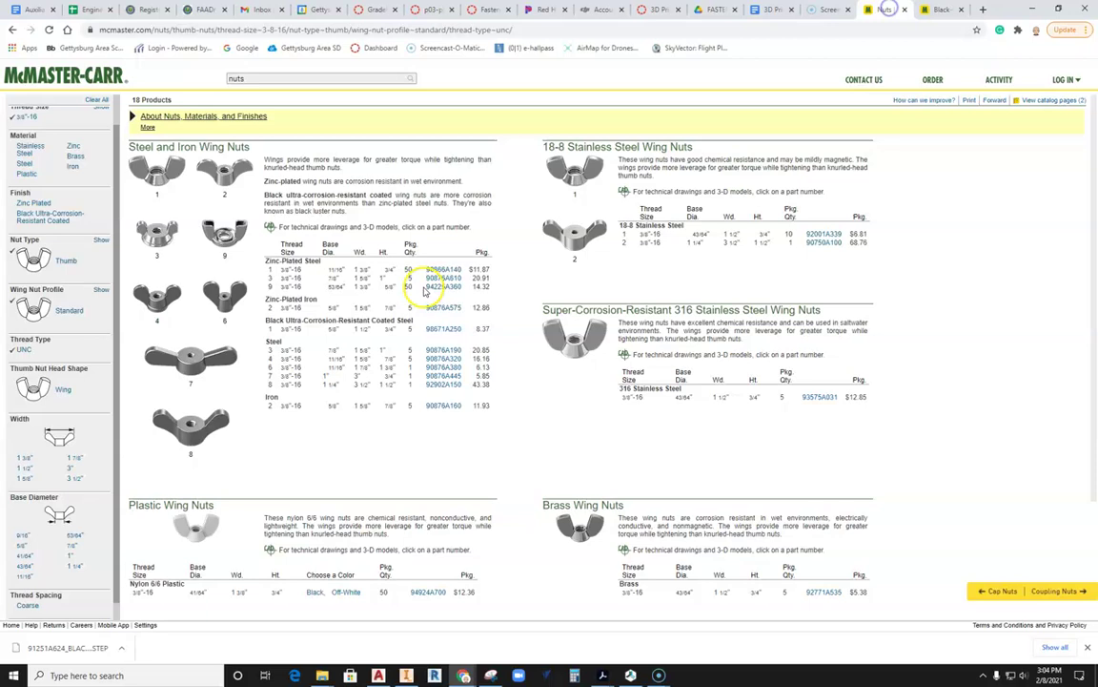
scroll(74, 398, down, 1)
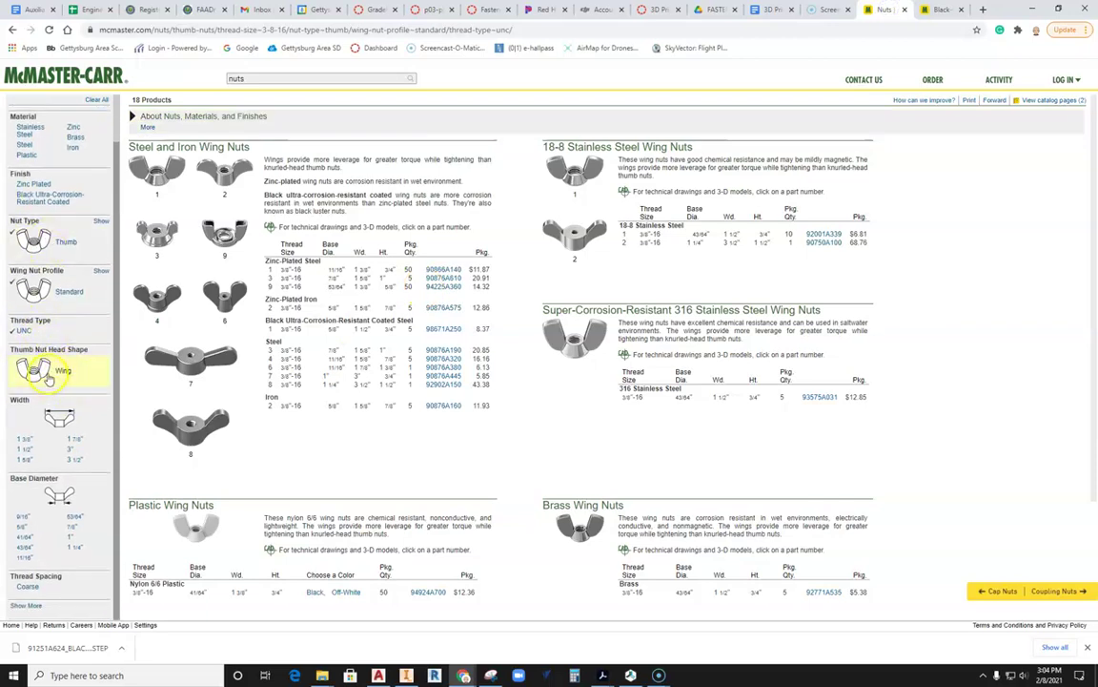
click(43, 369)
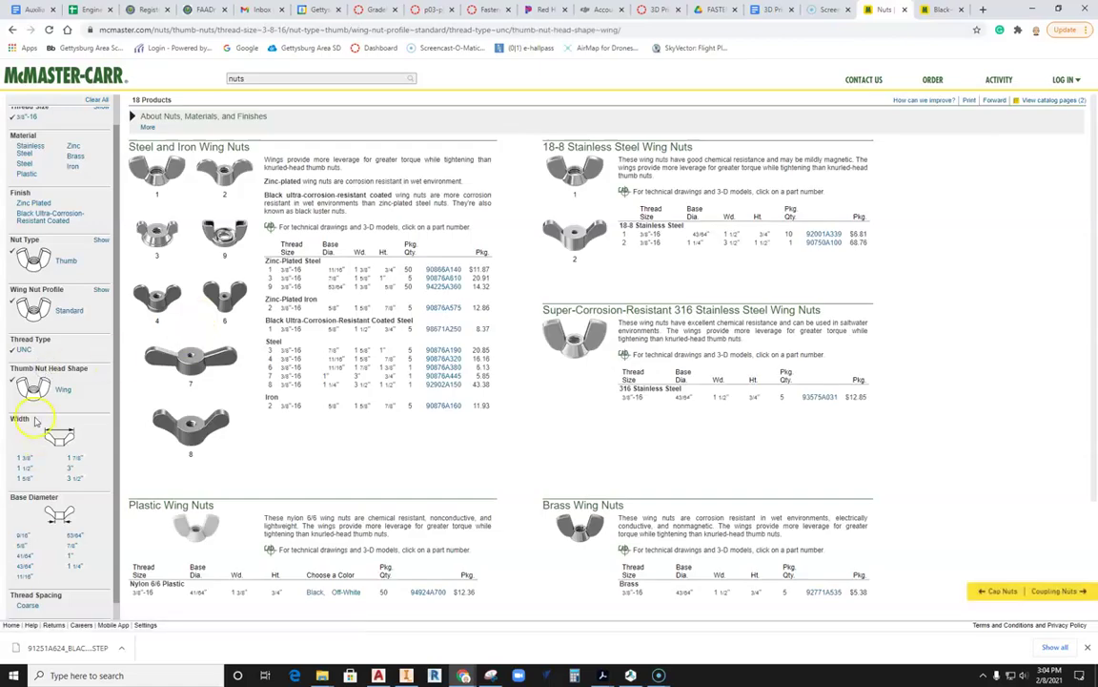
scroll(86, 374, down, 1)
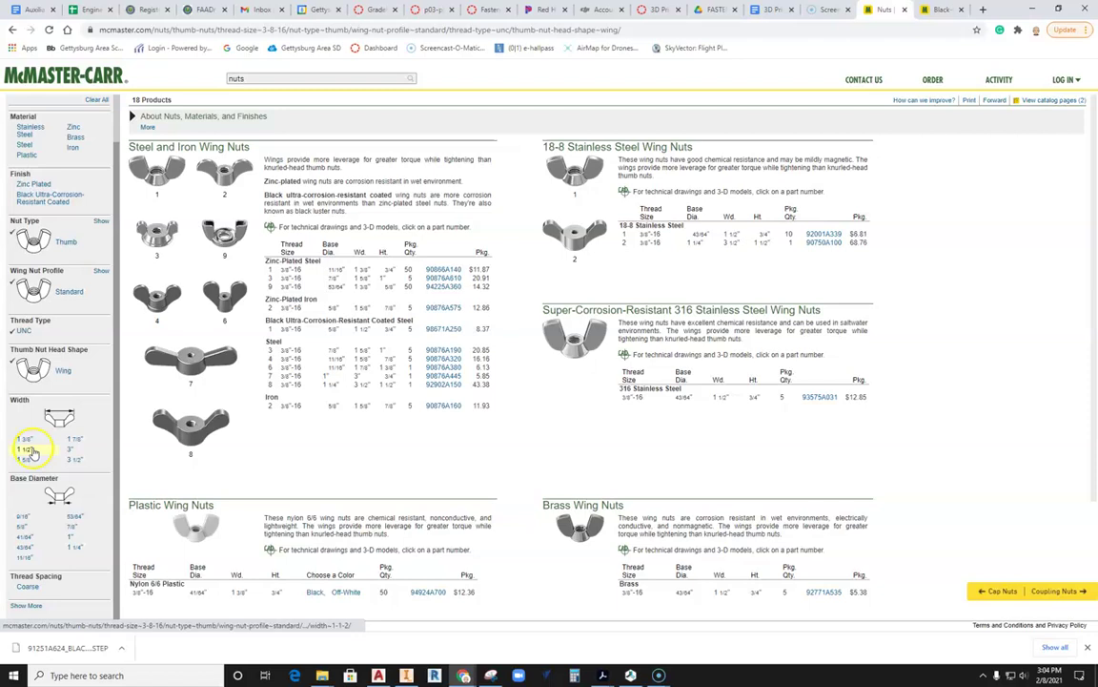
click(26, 441)
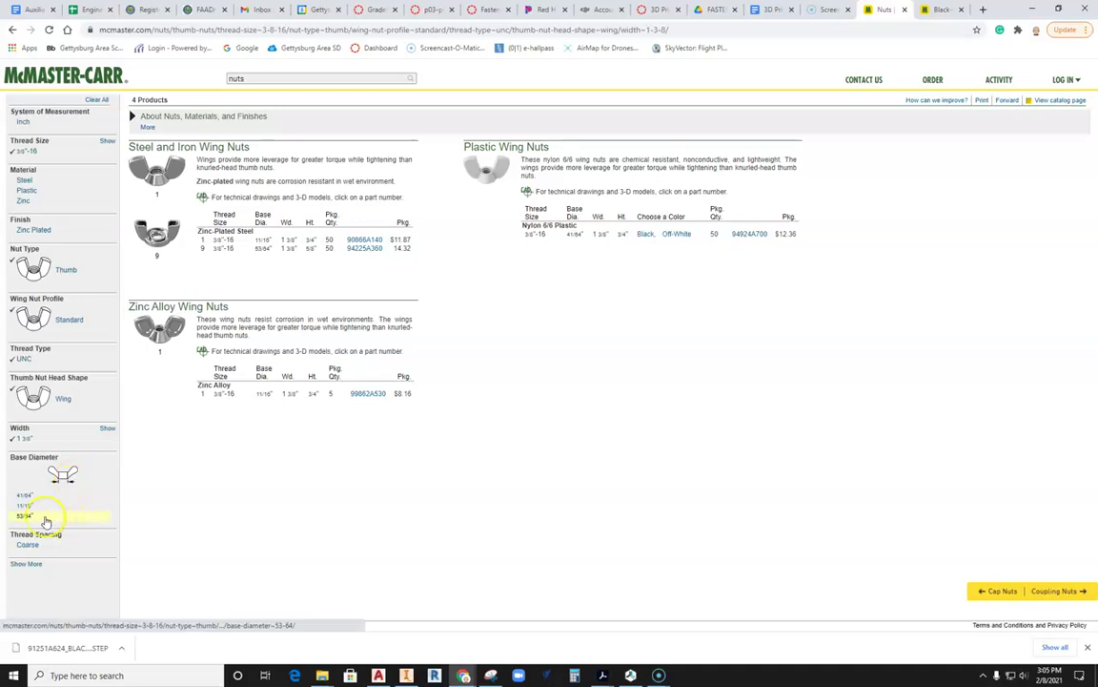
click(46, 509)
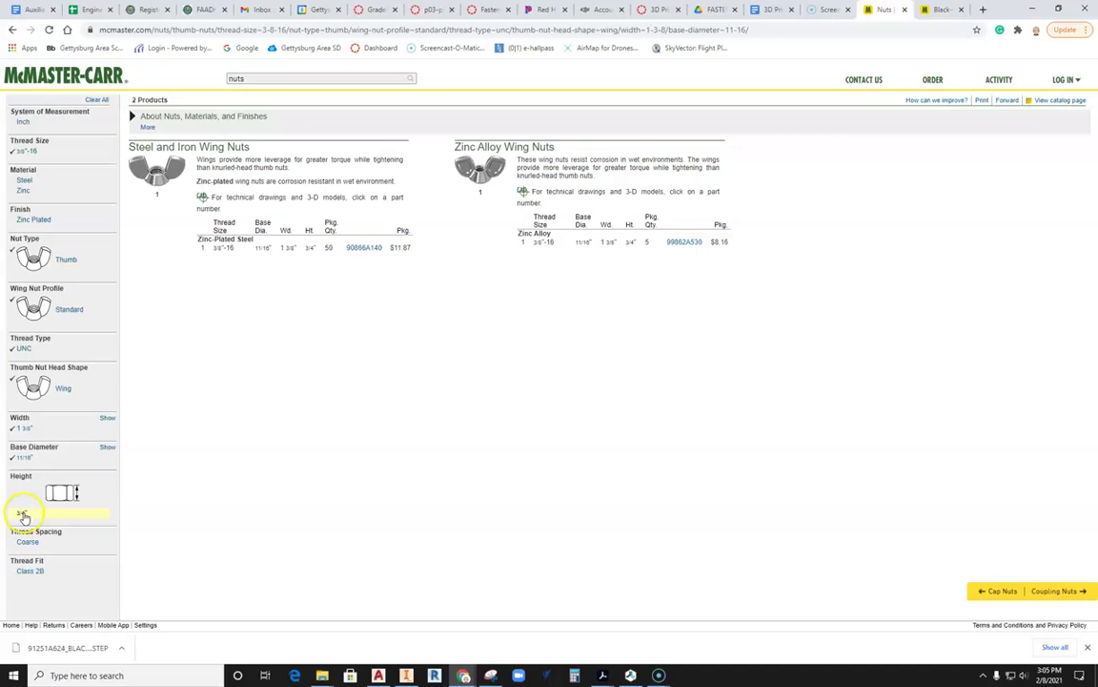
click(23, 514)
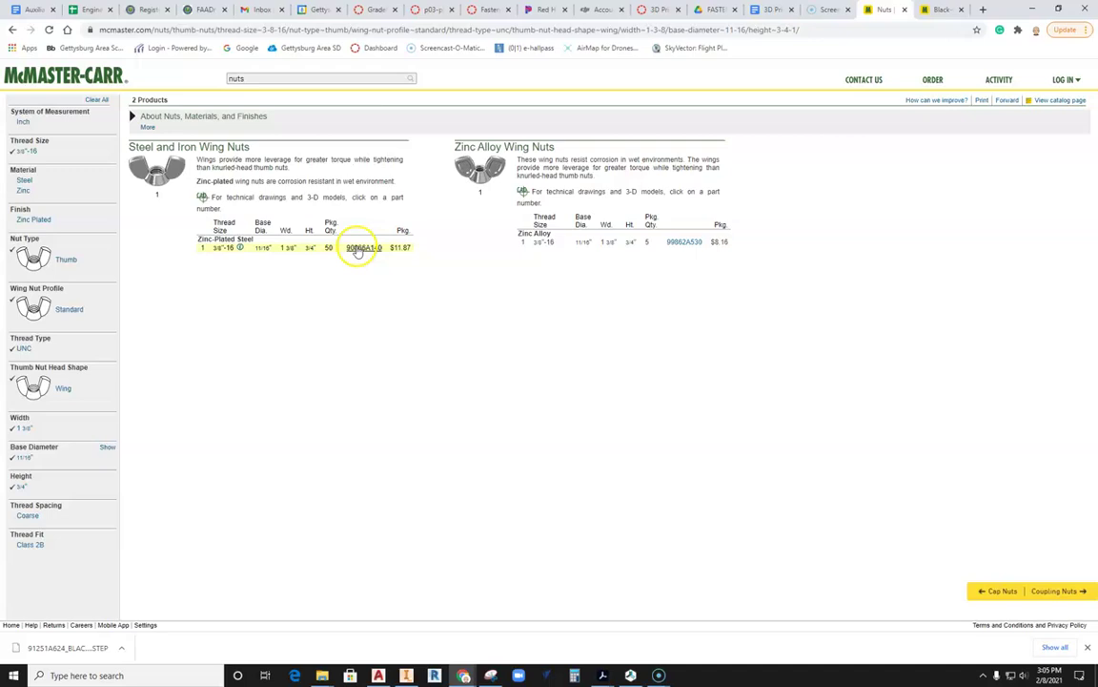
Open the zinc-plated wing nut 90866A140 product page and download its 3-D STEP model.
click(359, 247)
click(234, 262)
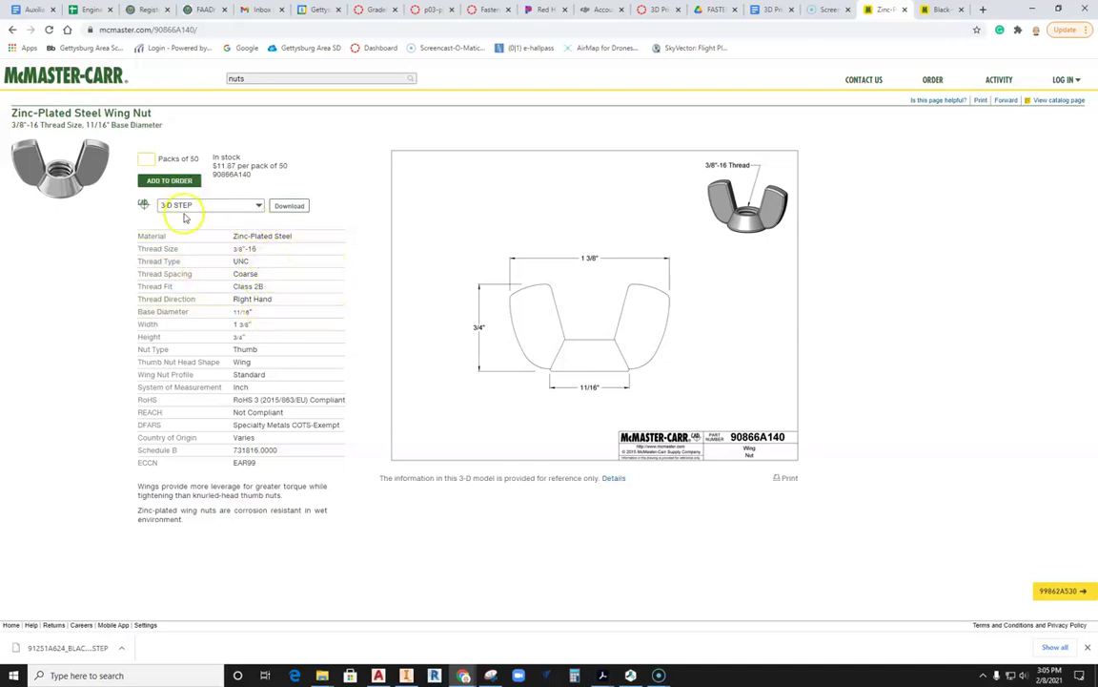
click(256, 207)
click(182, 275)
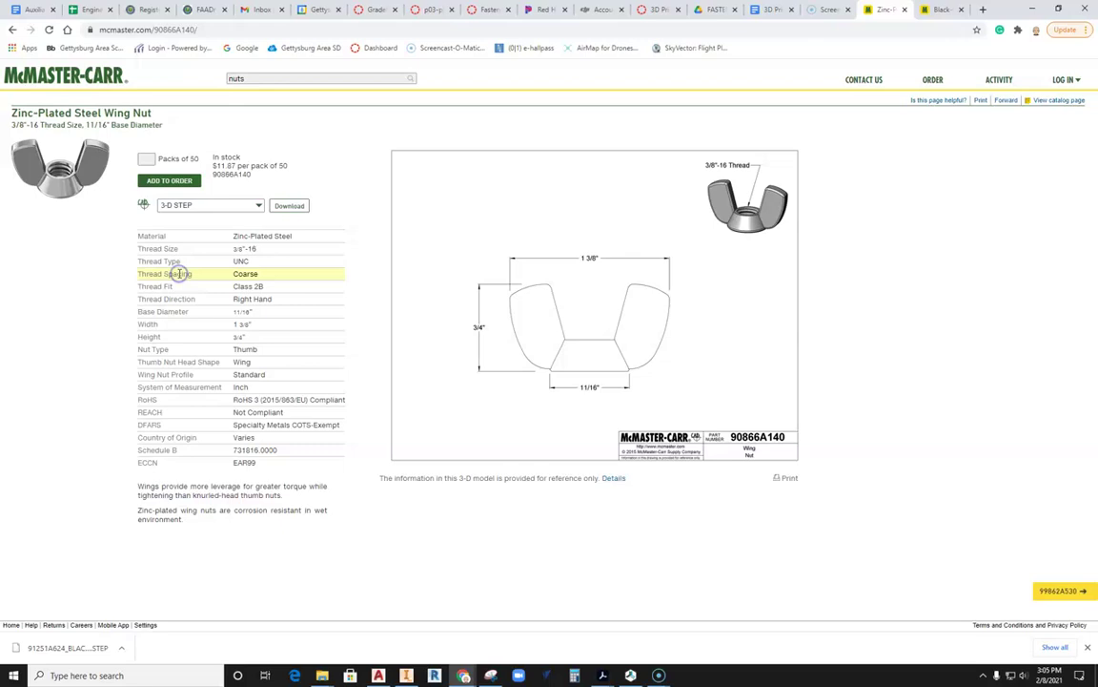
click(289, 205)
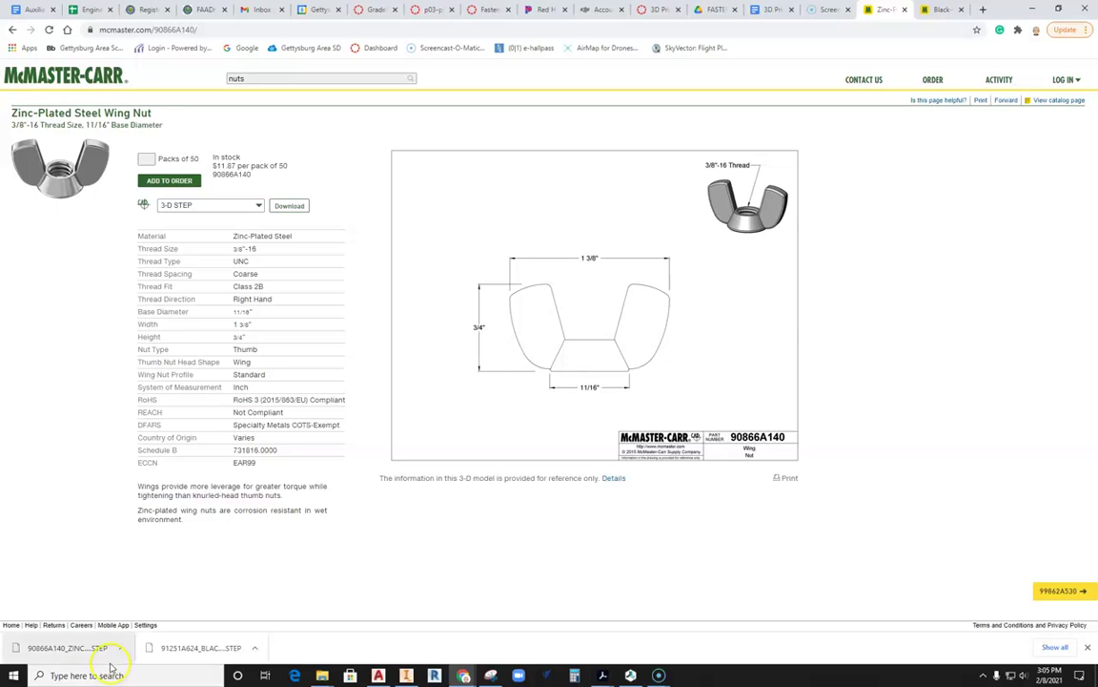
Switch to Autodesk Inventor and bring up the File Open dialog.
click(407, 674)
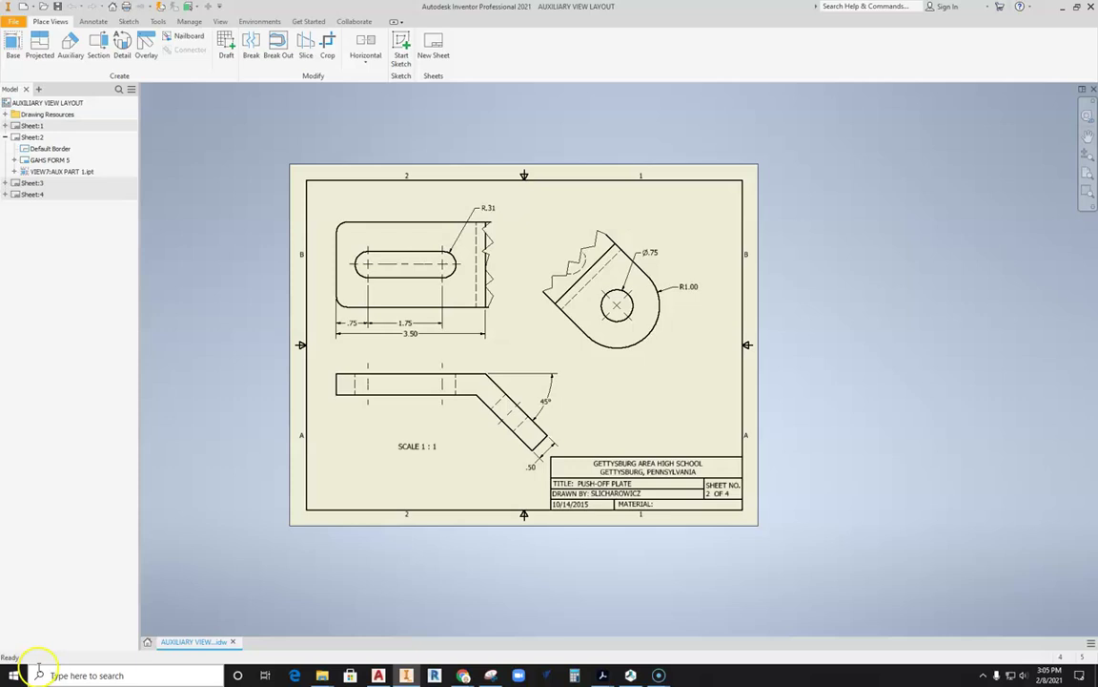
click(14, 21)
mouse_move(42, 95)
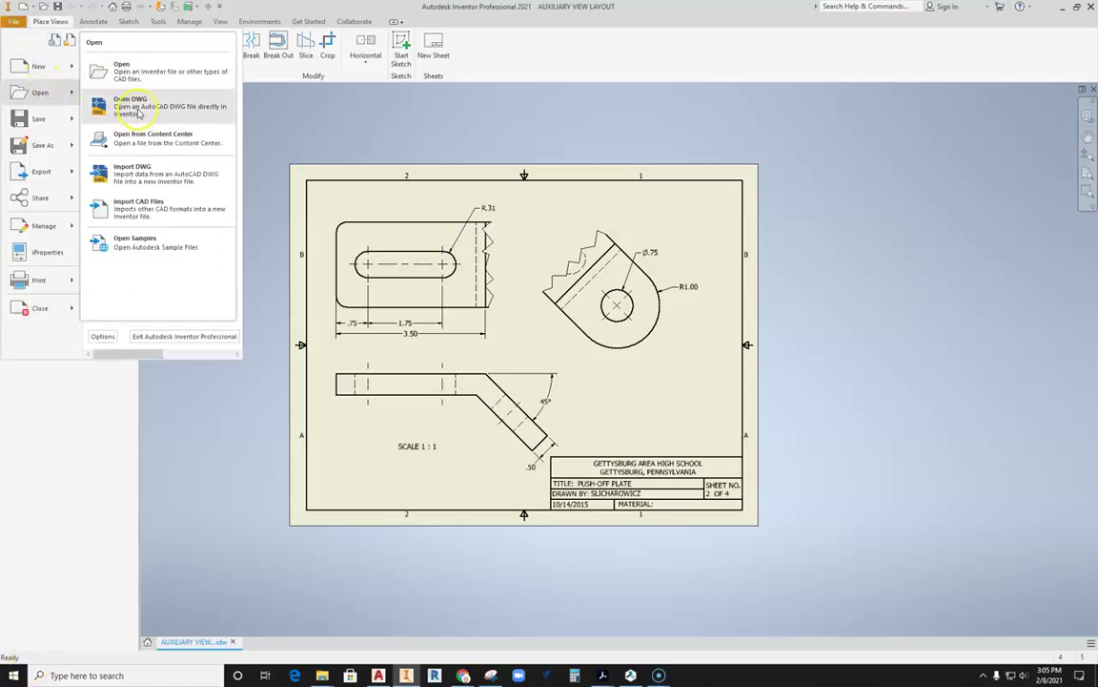
click(122, 71)
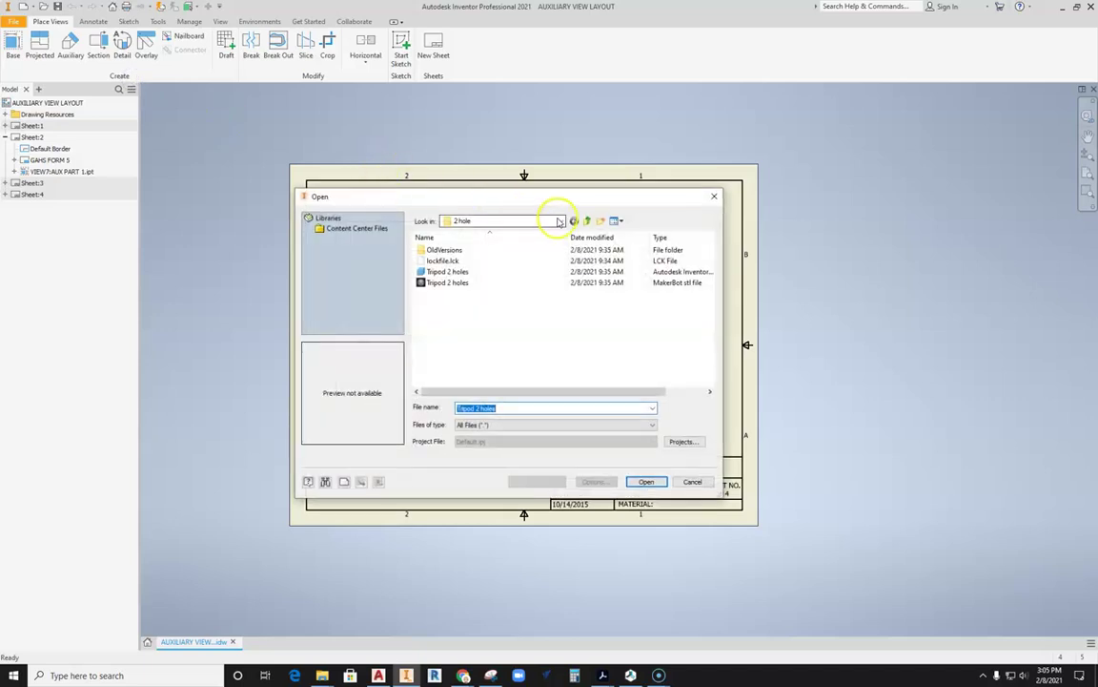
Open the 91251A624 STEP file from Downloads with All Files shown.
click(561, 221)
scroll(477, 286, up, 5)
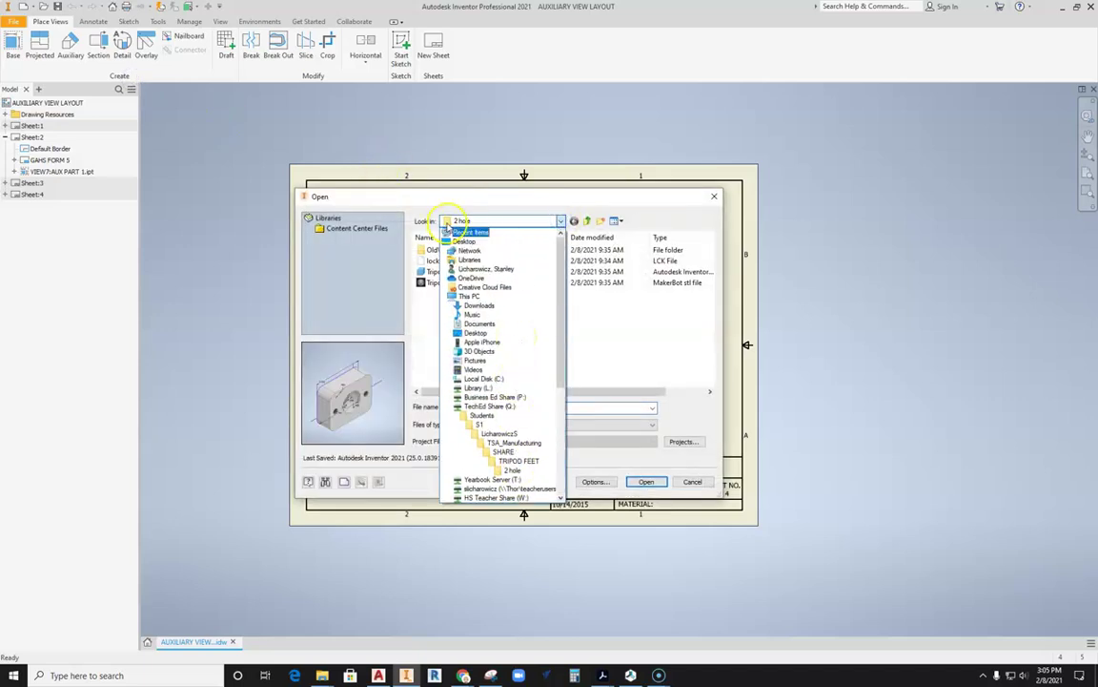
click(479, 305)
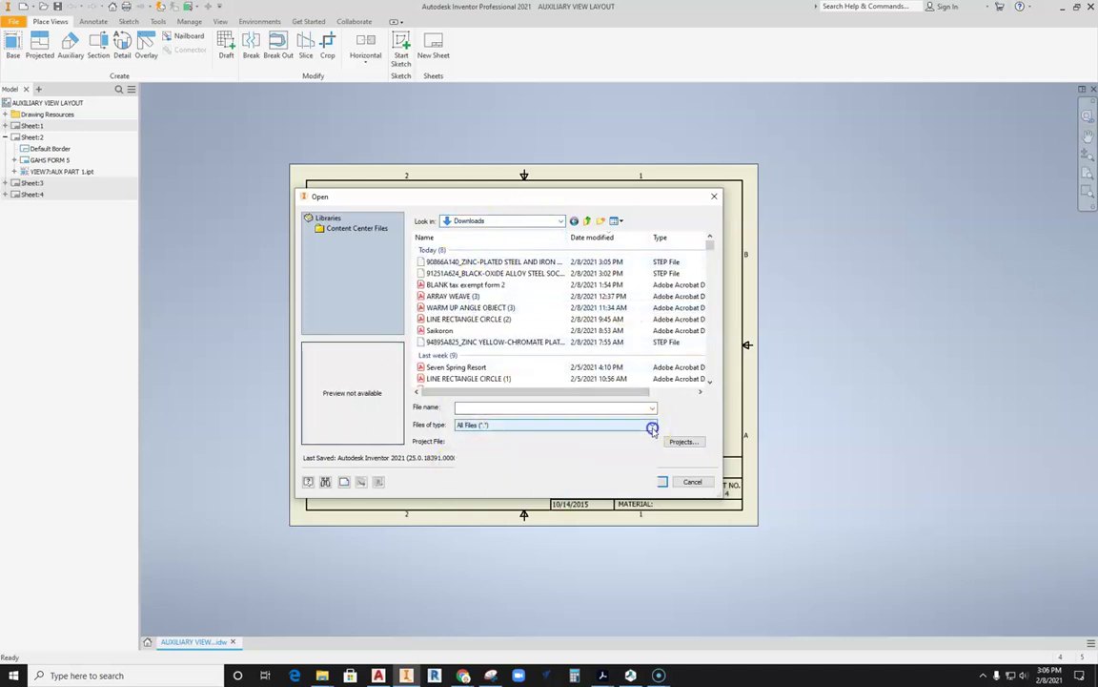
click(651, 425)
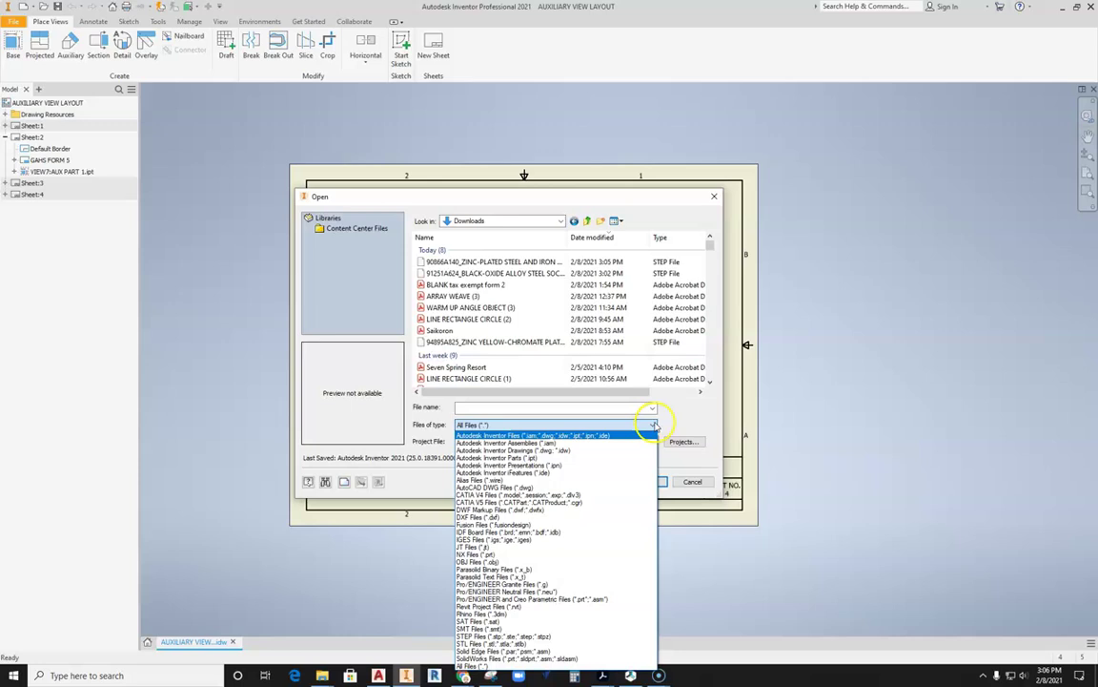
click(476, 665)
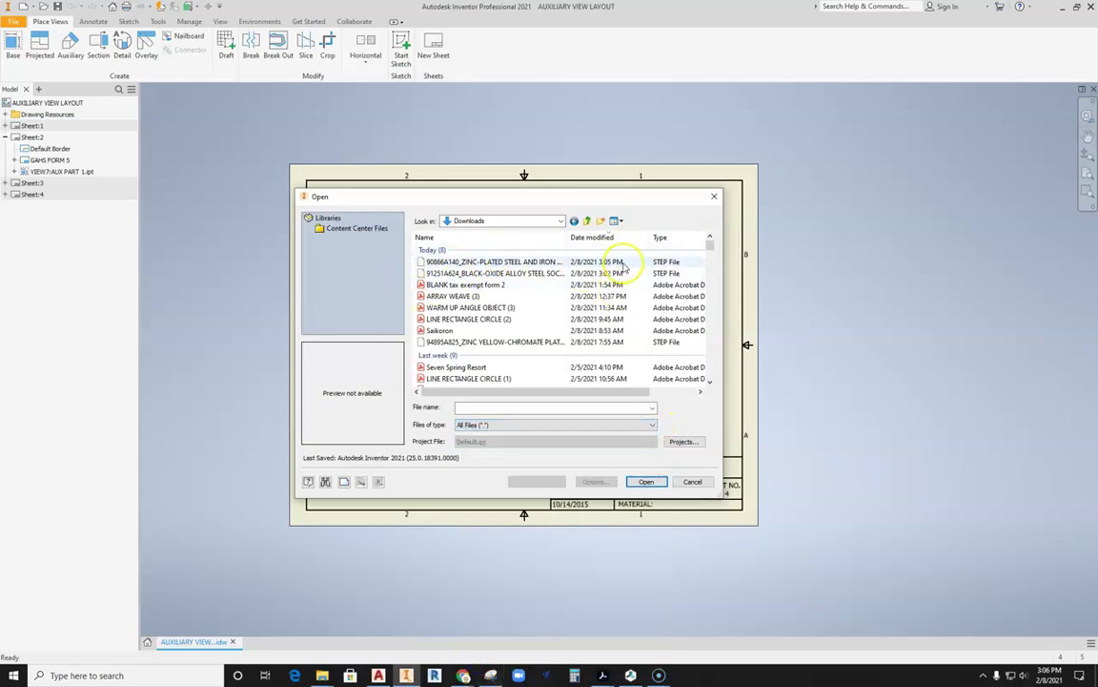
click(461, 273)
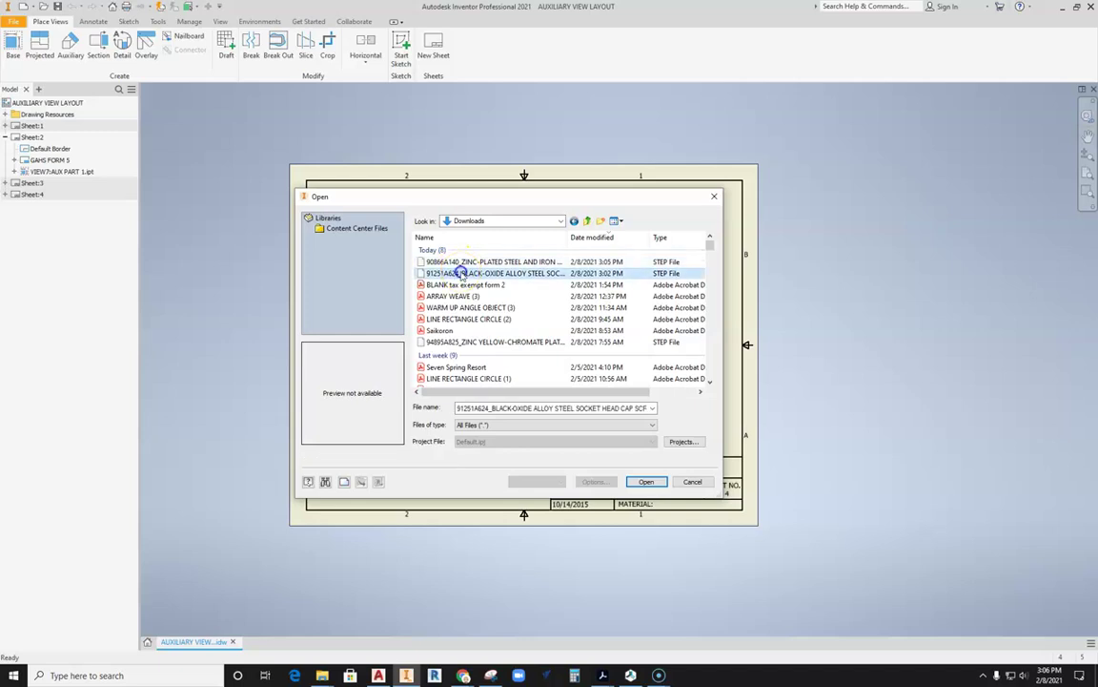
click(647, 481)
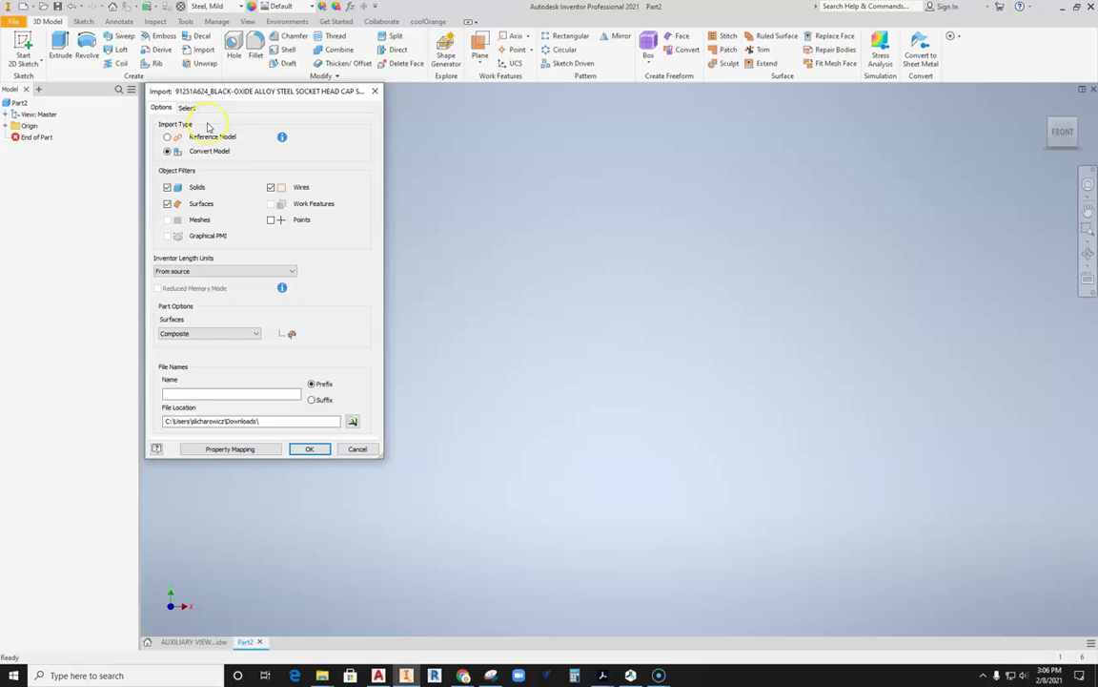
Accept the import to convert the screw, then orbit it to inspect the threaded shank.
click(305, 449)
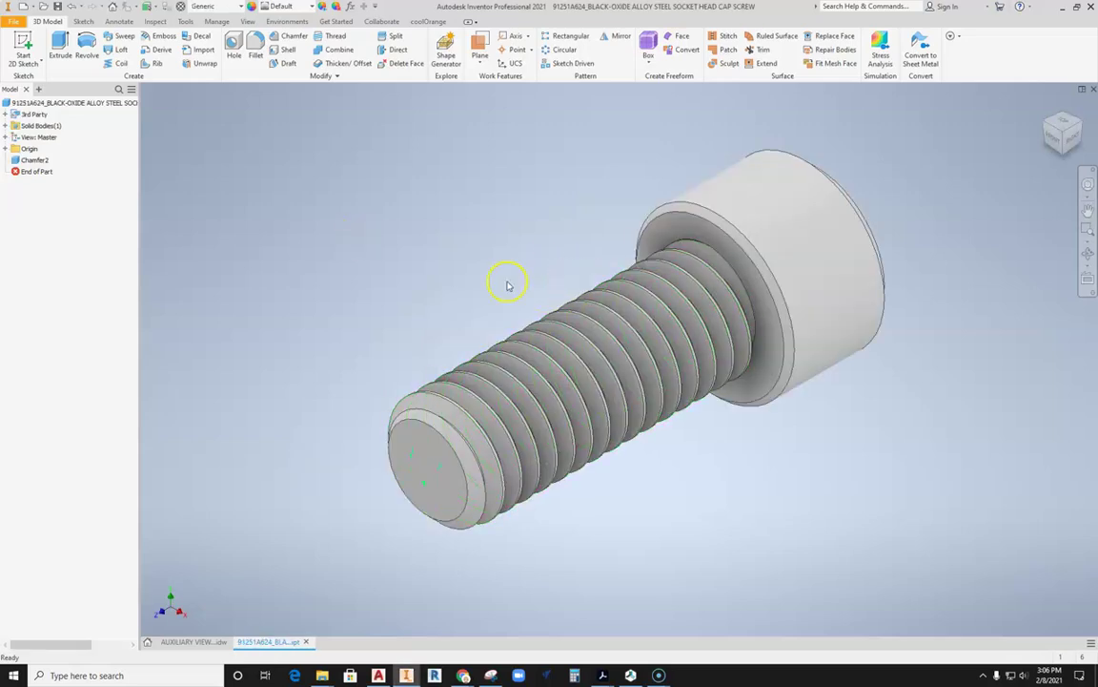
click(530, 324)
shift+middle_drag(503, 323, 642, 270)
click(620, 377)
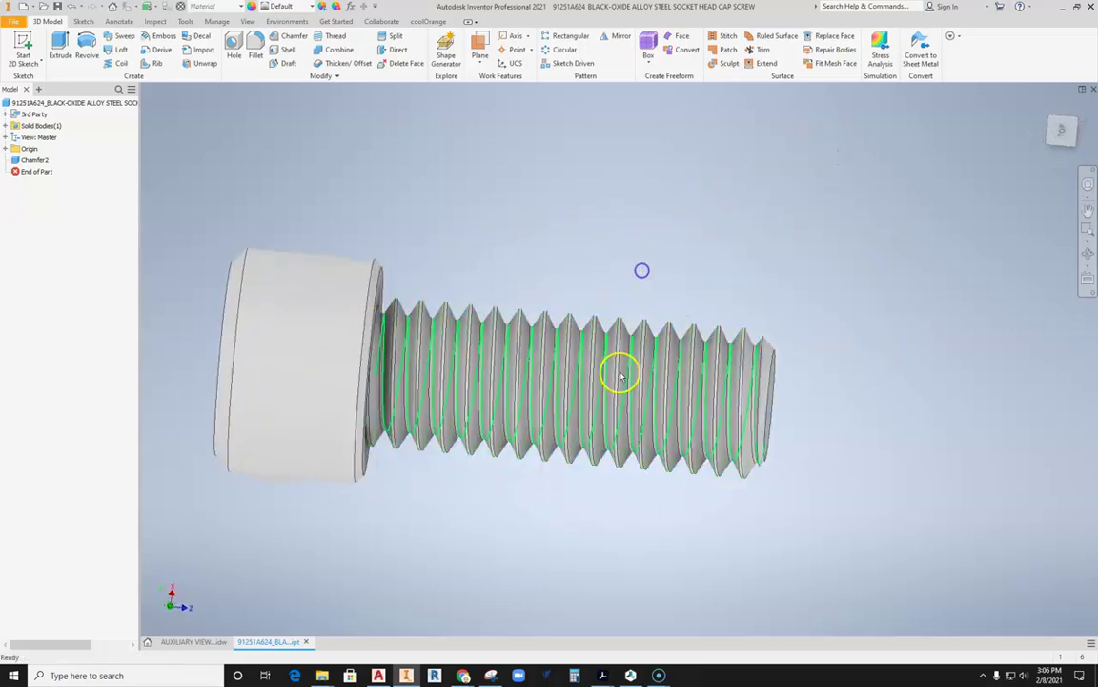
shift+middle_drag(620, 377, 251, 452)
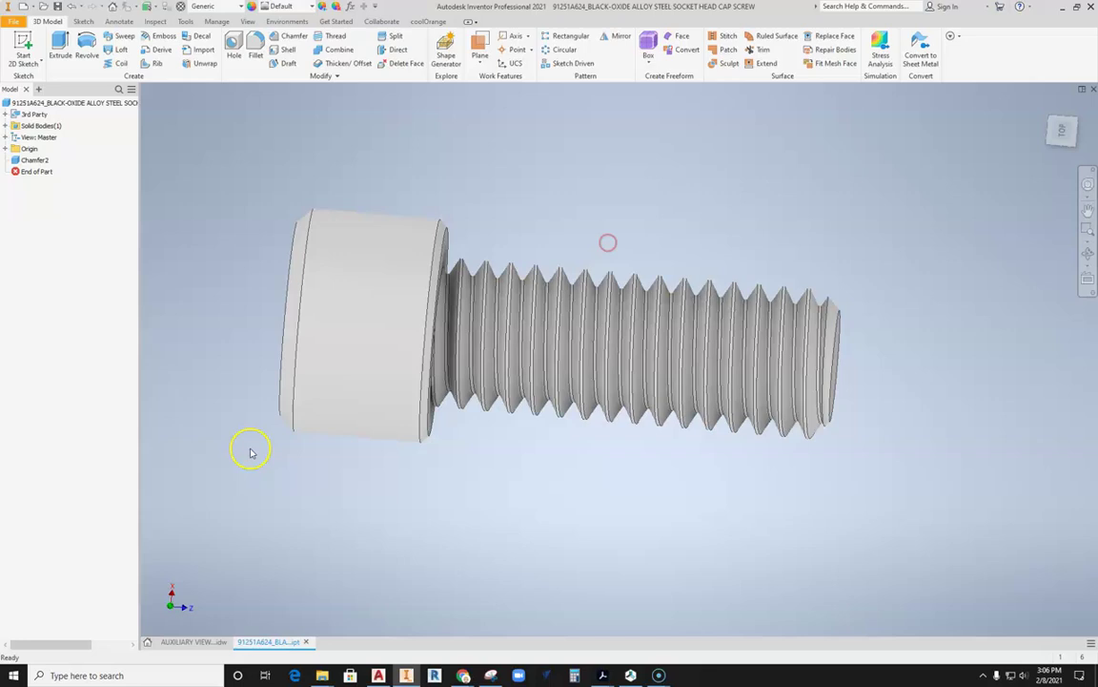
Import the 90866A140 wing nut STEP file from Downloads with default import options and inspect it.
click(10, 22)
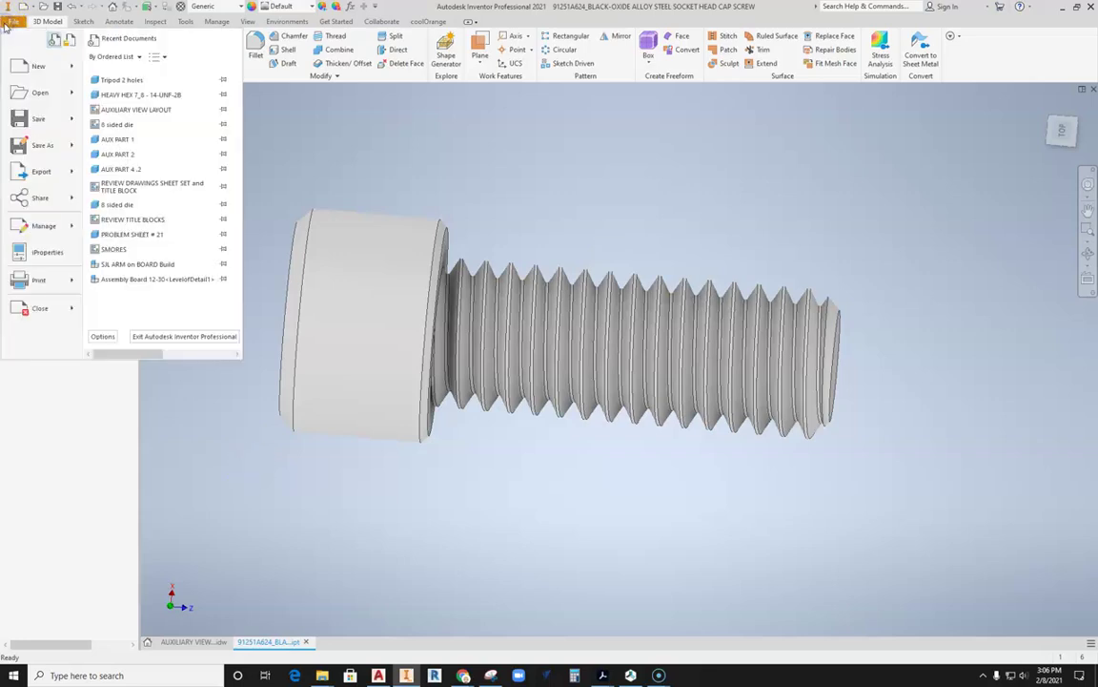
click(36, 90)
click(431, 275)
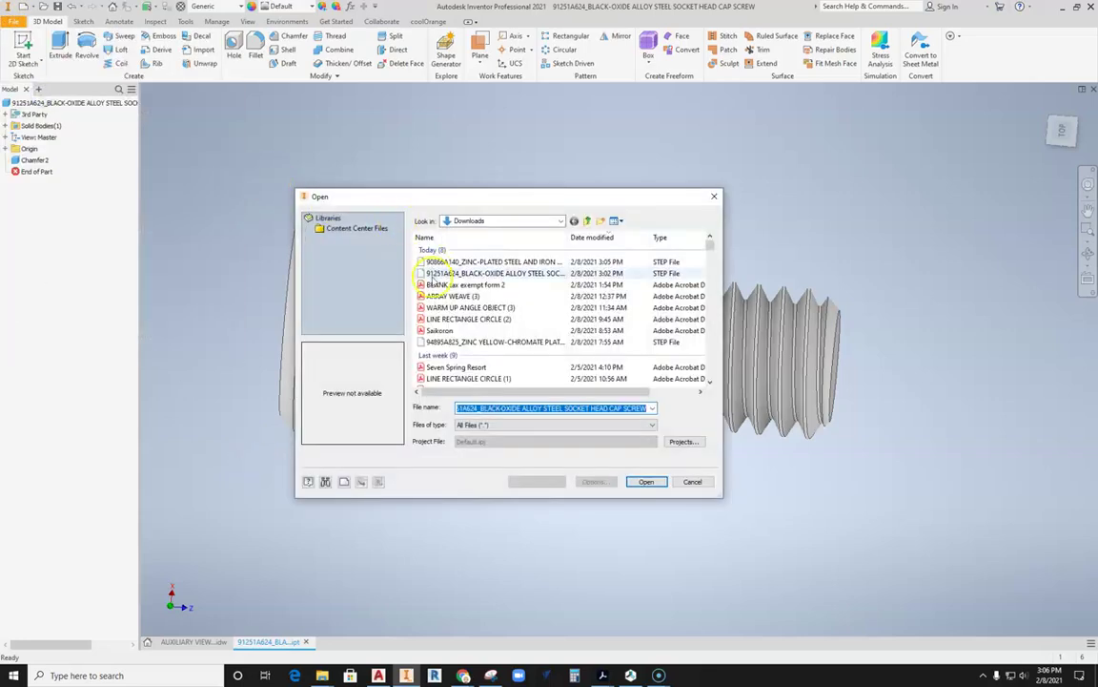
click(494, 262)
drag(569, 237, 644, 237)
click(630, 483)
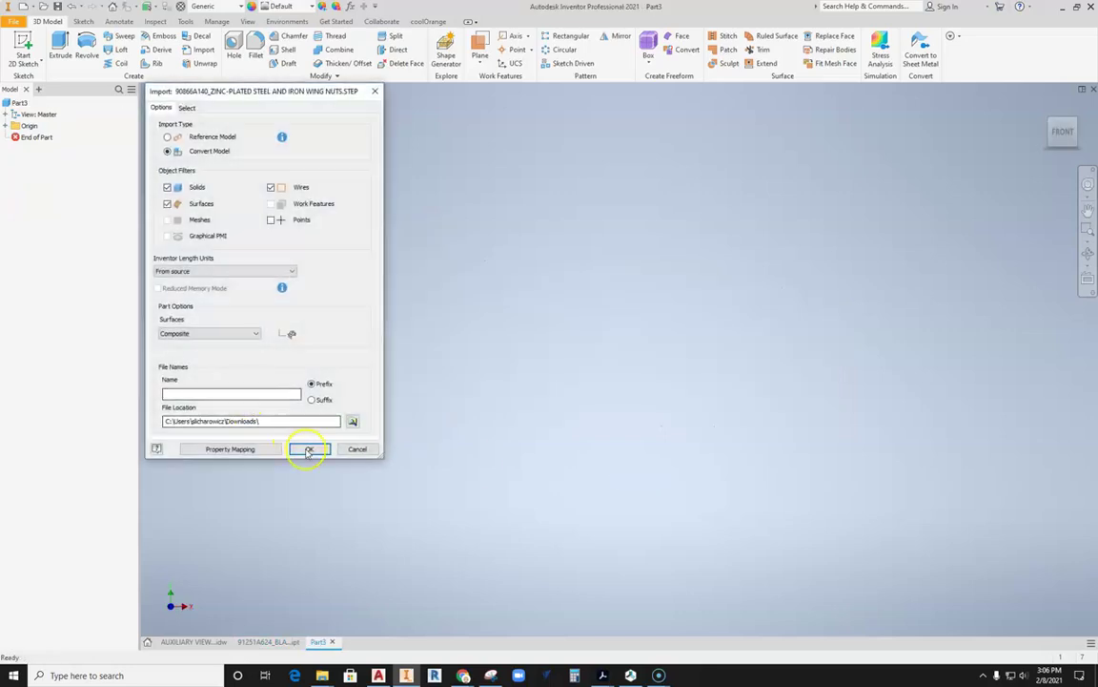
click(308, 450)
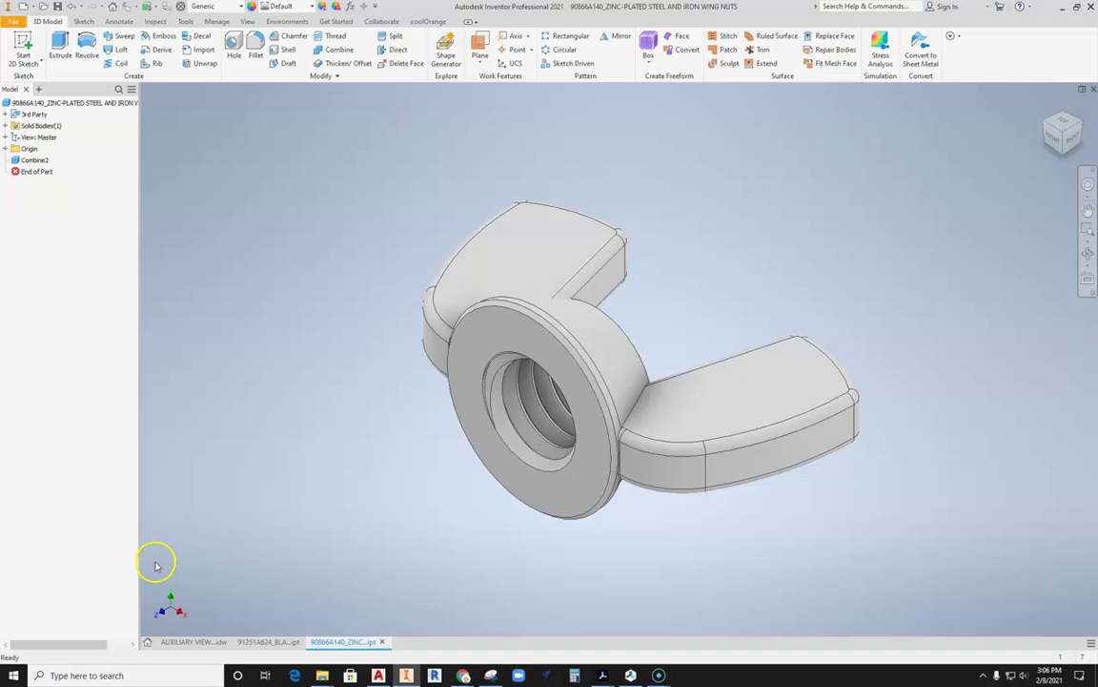
shift+middle_drag(584, 319, 751, 393)
Save the wing nut part via Save As into the Staff folder on TechEd Share (Q:).
key(F6)
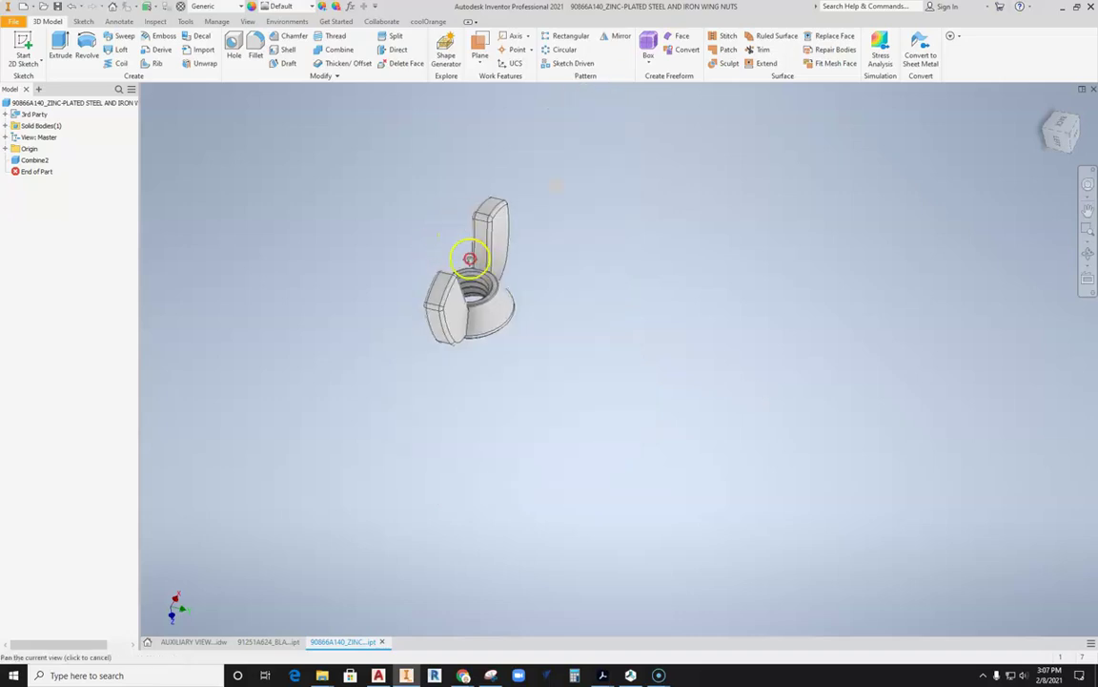
click(13, 20)
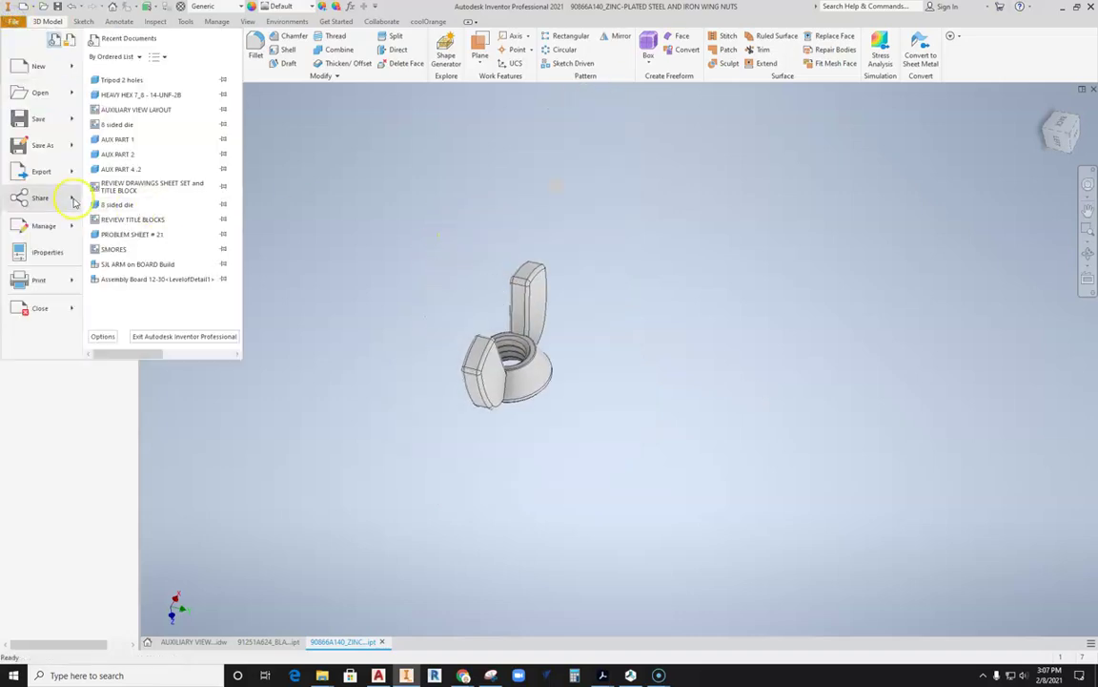
click(40, 144)
click(561, 222)
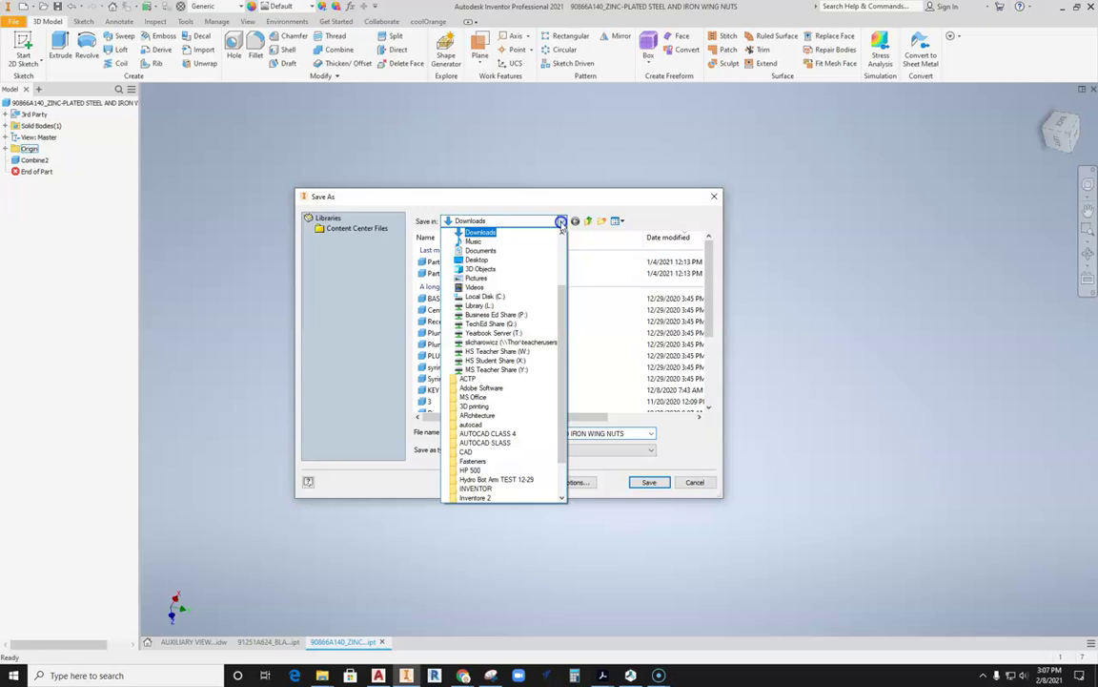
scroll(488, 348, down, 1)
scroll(488, 353, up, 2)
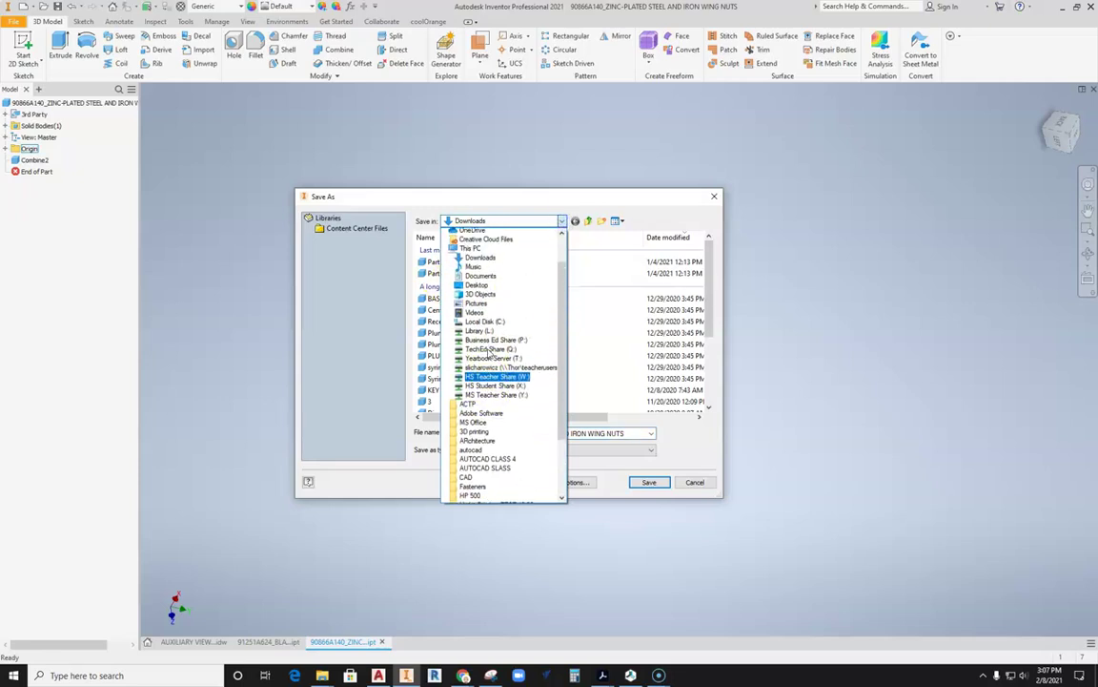
click(495, 354)
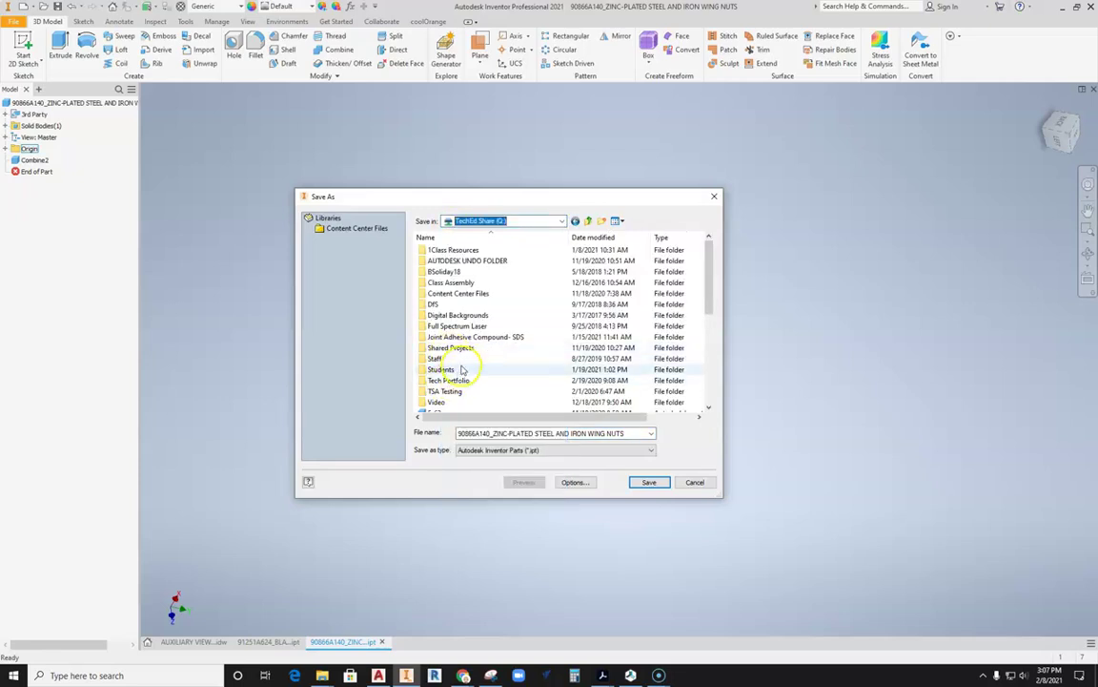
double_click(436, 358)
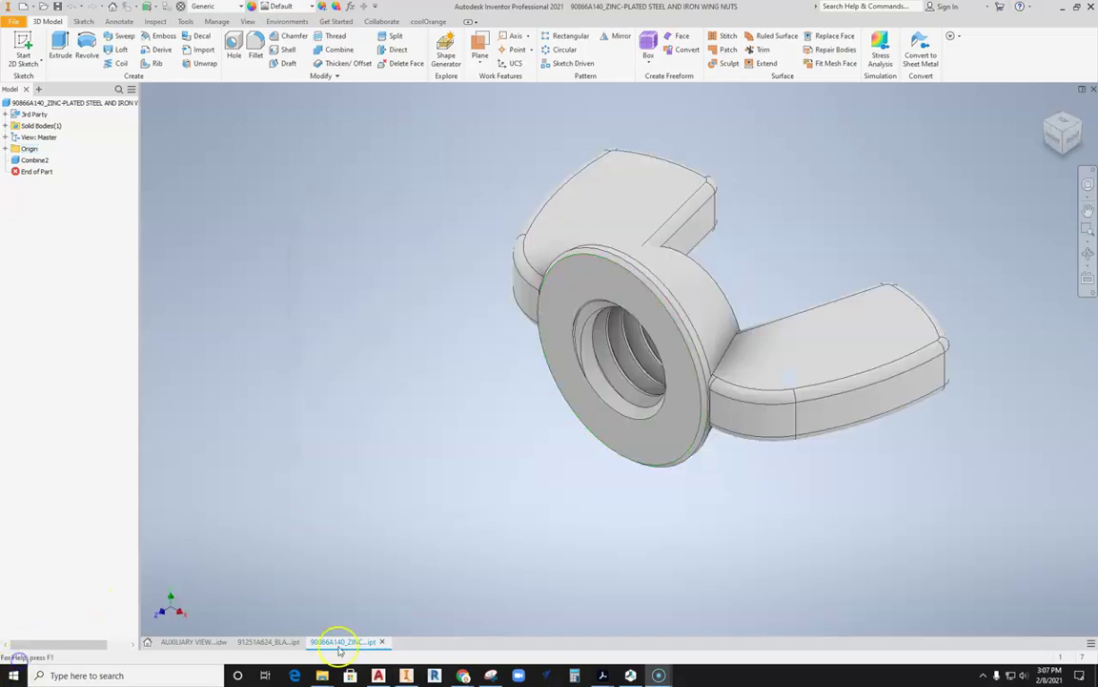
Switch to the 91251A624 screw and start Save As on TechEd Share (Q:) after P: fails.
click(270, 640)
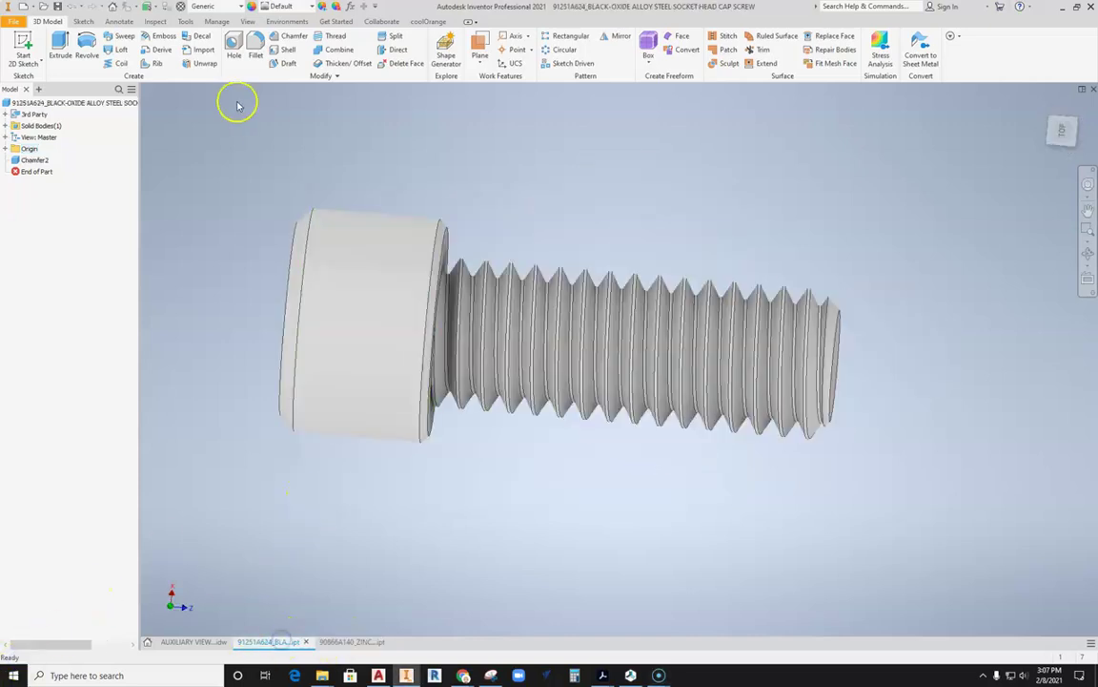
click(13, 21)
click(31, 143)
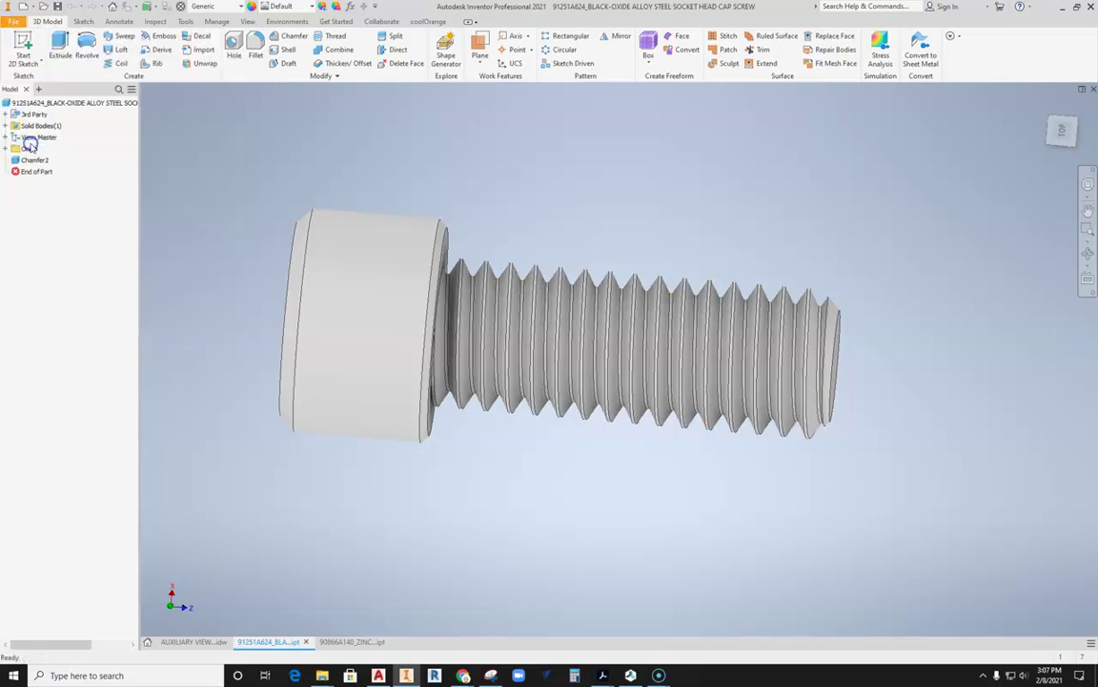
click(549, 218)
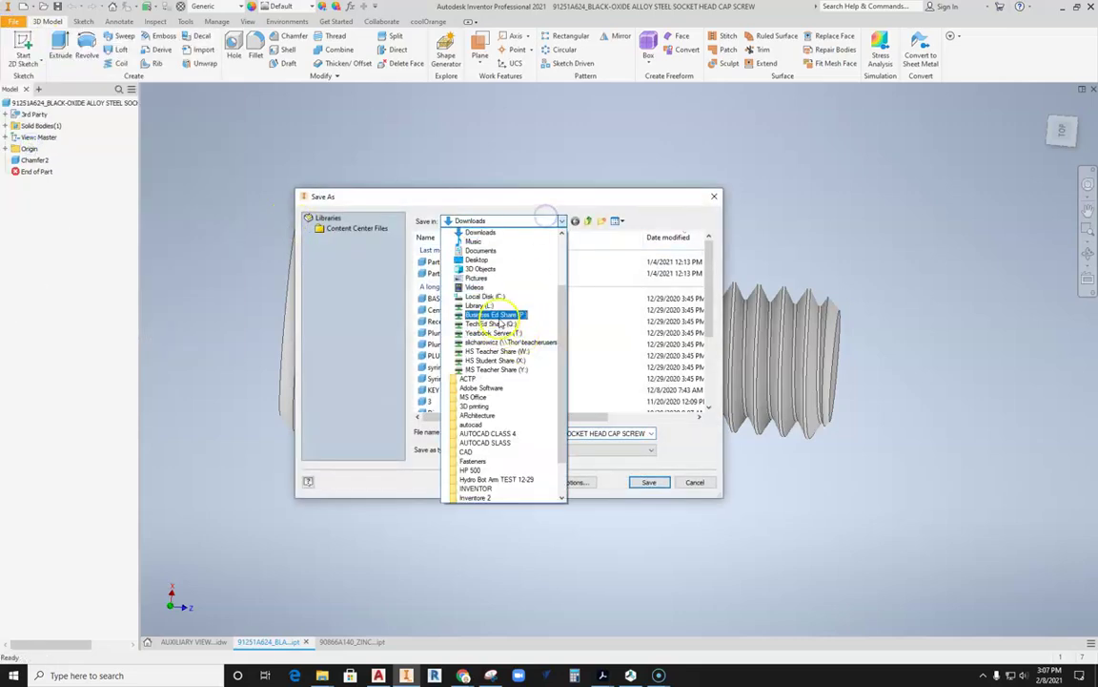
click(492, 315)
key(Return)
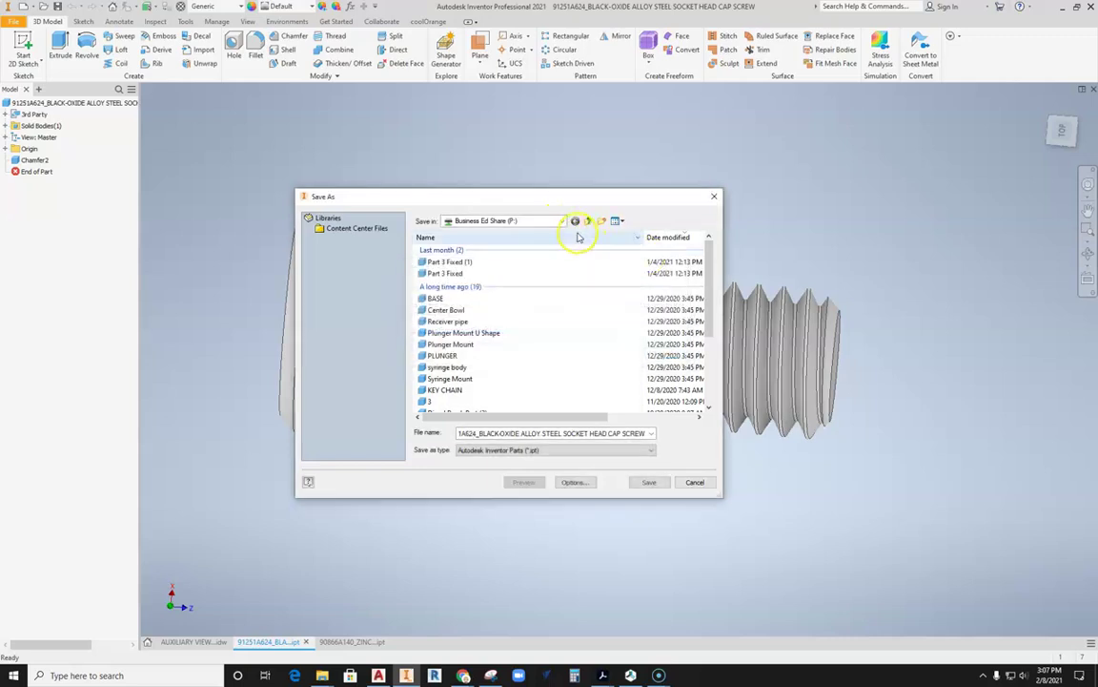
click(562, 220)
click(511, 278)
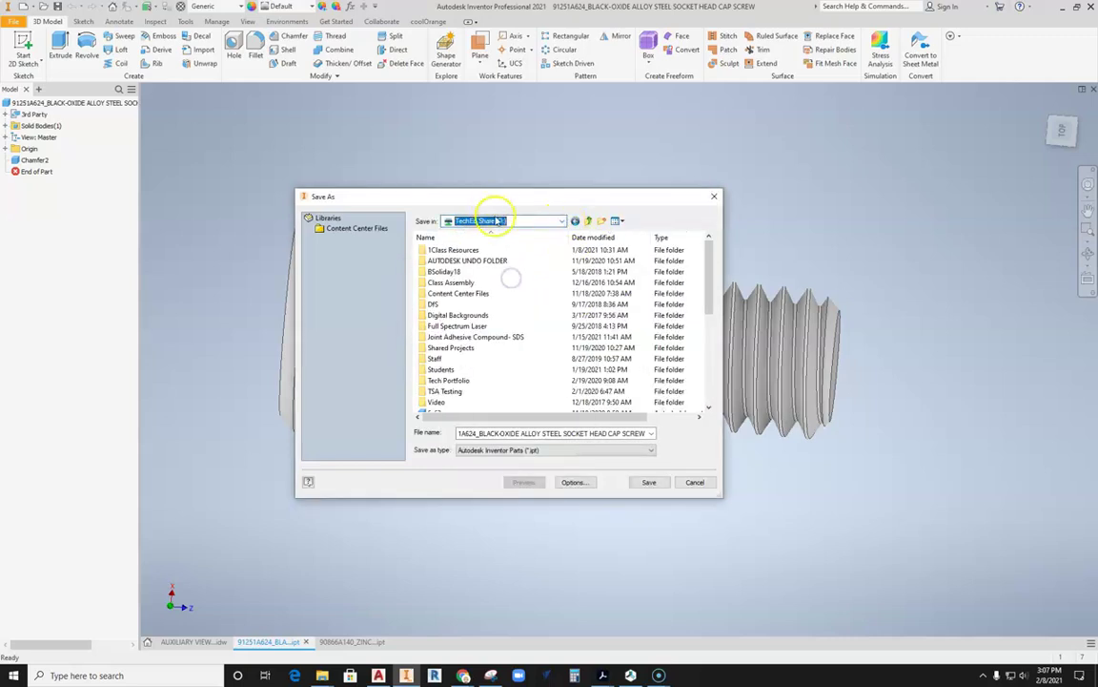
Save the screw in Staff > 3 MECHANICAL DRAWING > 4 FASTENERS > 3D Printing, then show Home view.
double_click(436, 358)
scroll(458, 348, down, 2)
double_click(433, 382)
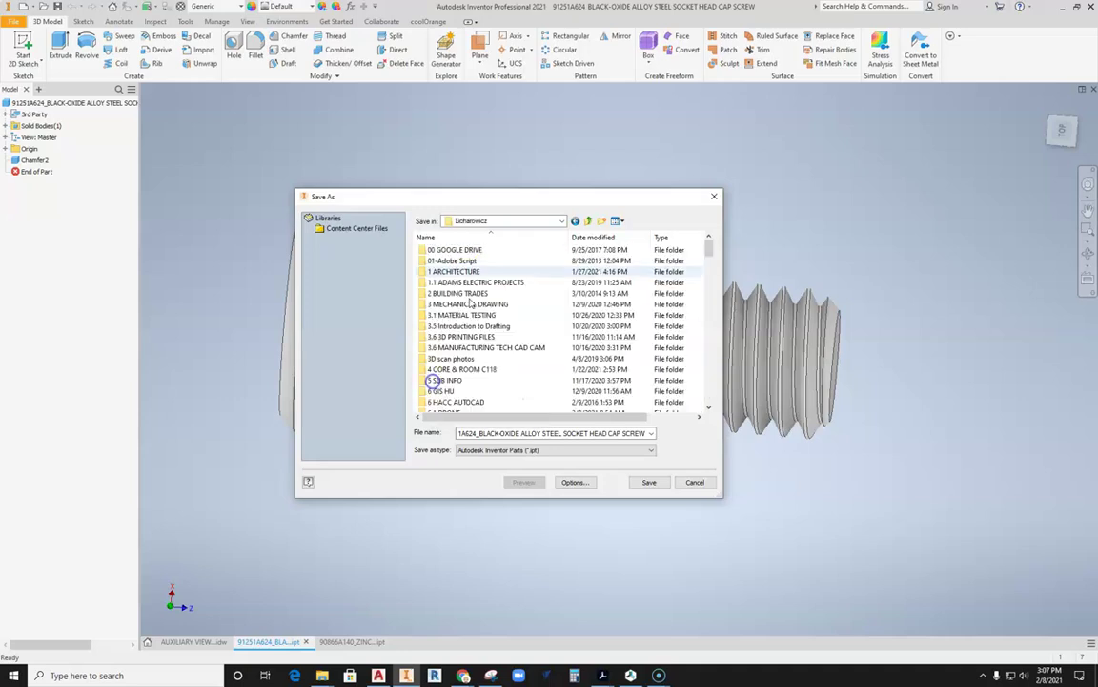
scroll(474, 315, down, 2)
double_click(462, 270)
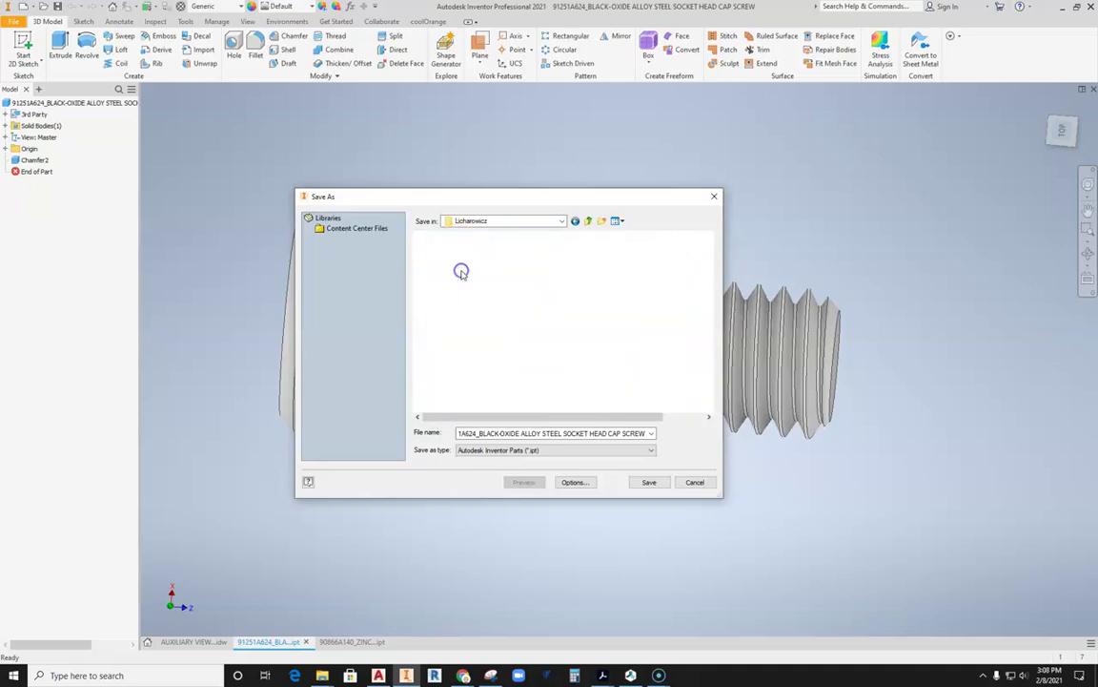
double_click(445, 316)
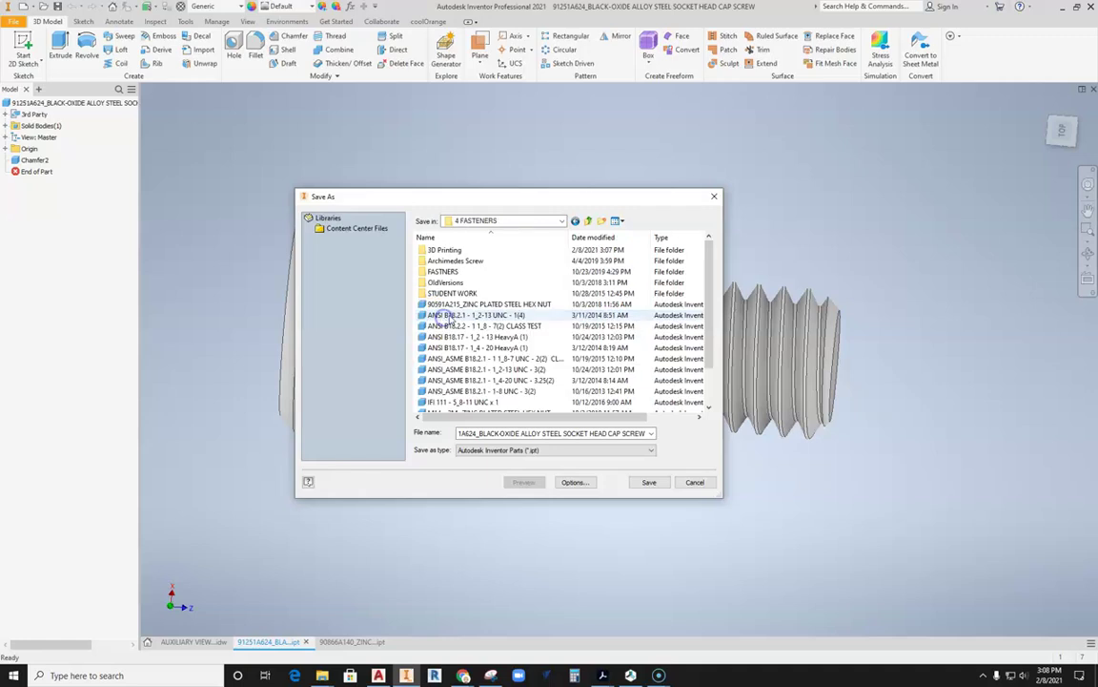
double_click(429, 250)
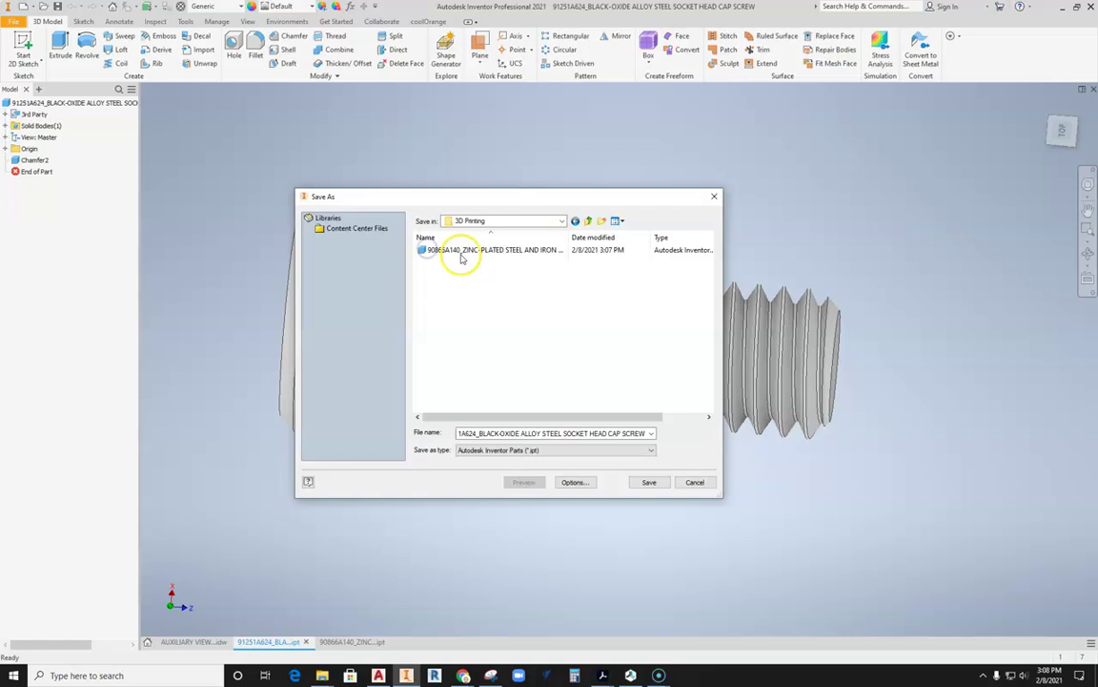
click(648, 482)
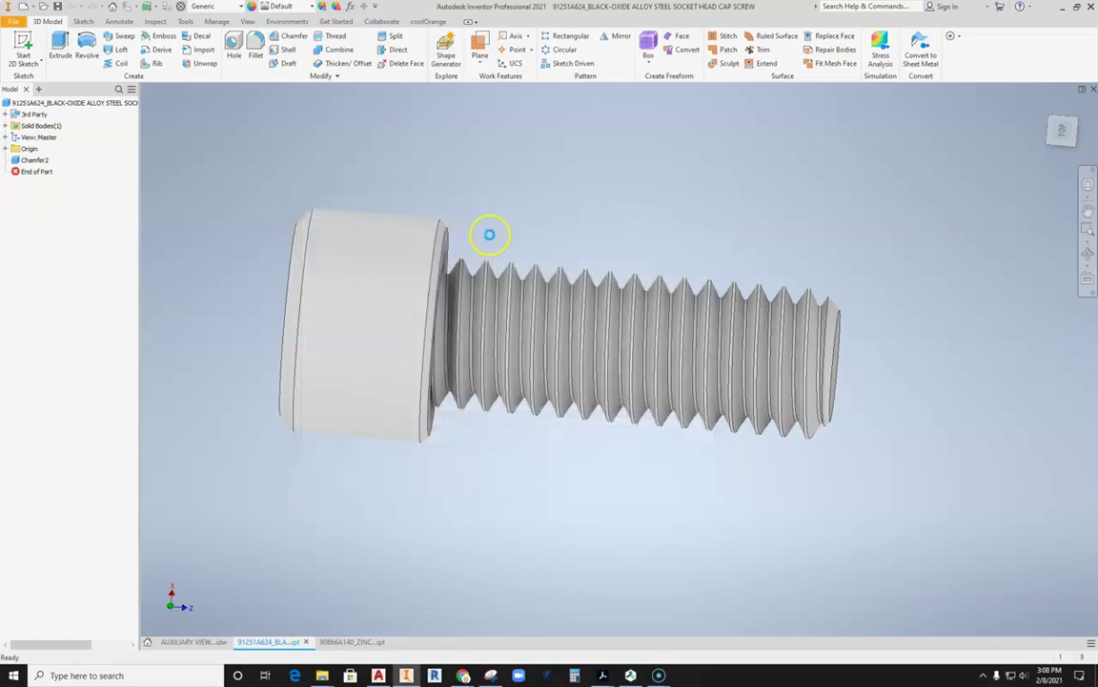
key(F6)
scroll(507, 245, up, 4)
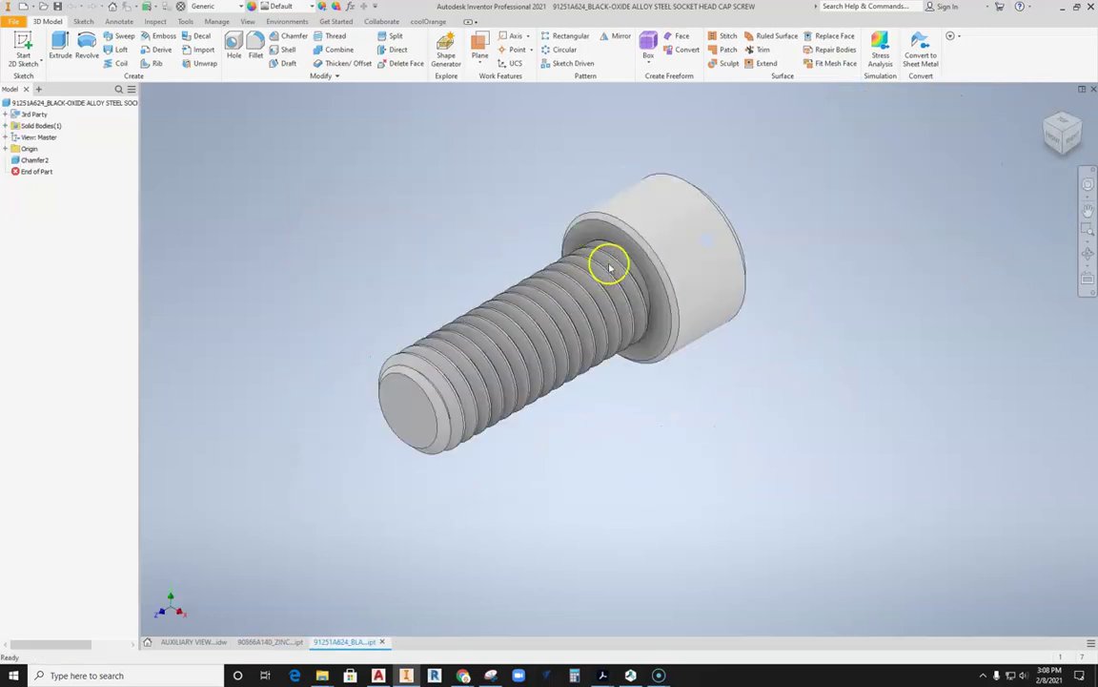
middle_drag(517, 231, 527, 260)
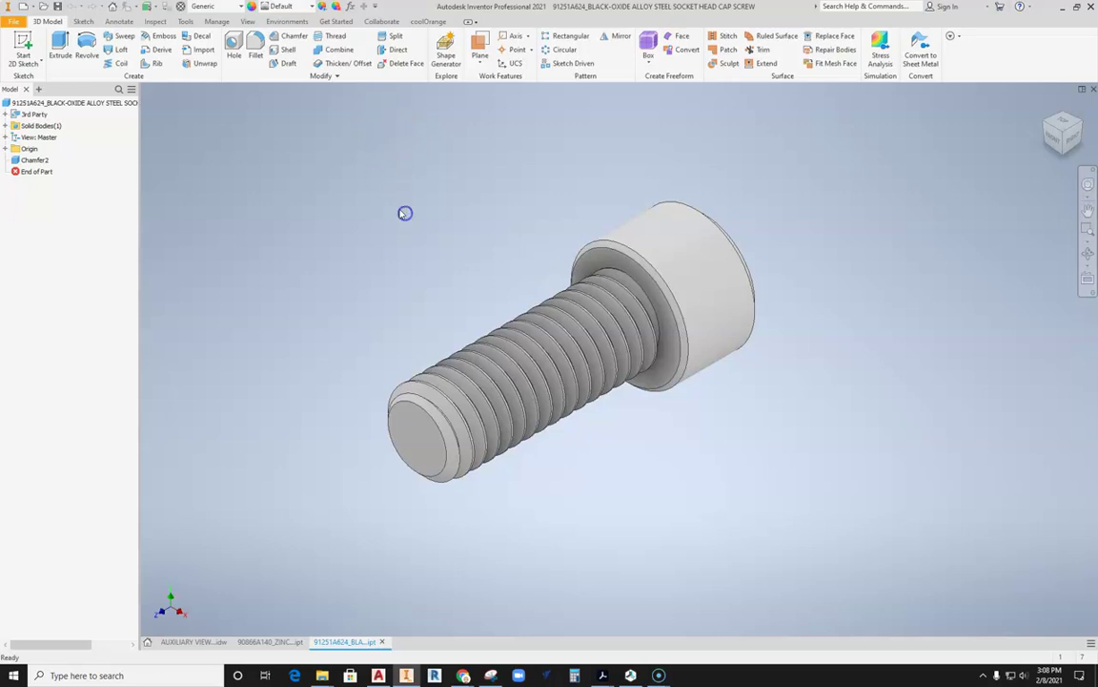
Export the 91251A624 screw as STL to the 3D Printing folder via the 3D Print environment.
click(288, 21)
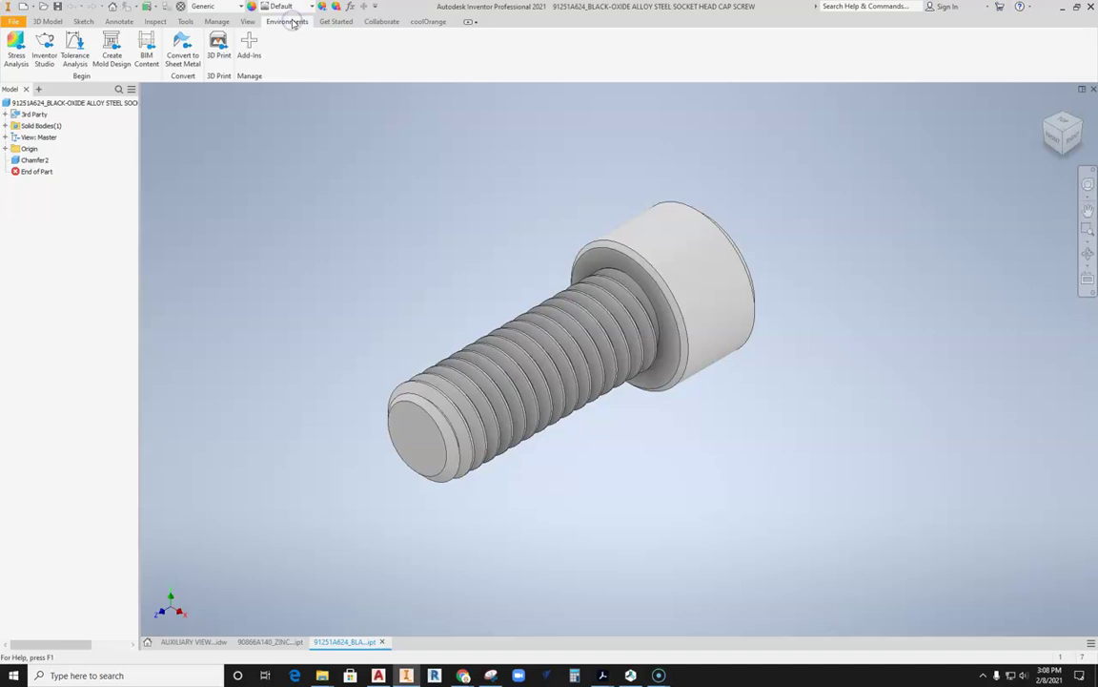
click(215, 59)
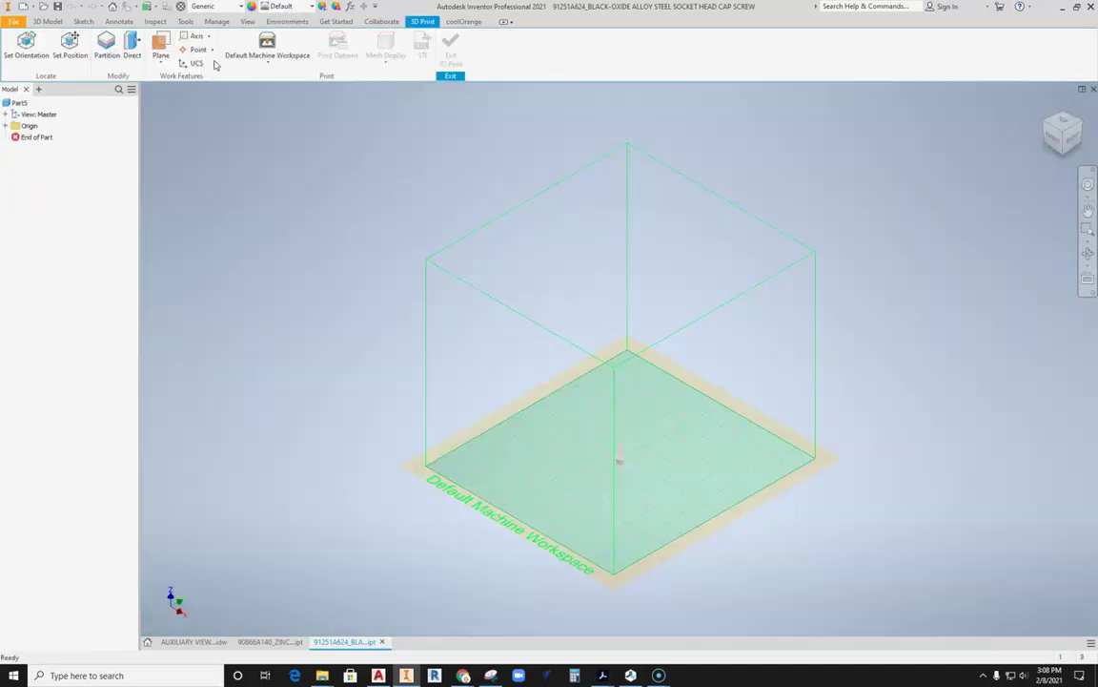
scroll(667, 486, down, 3)
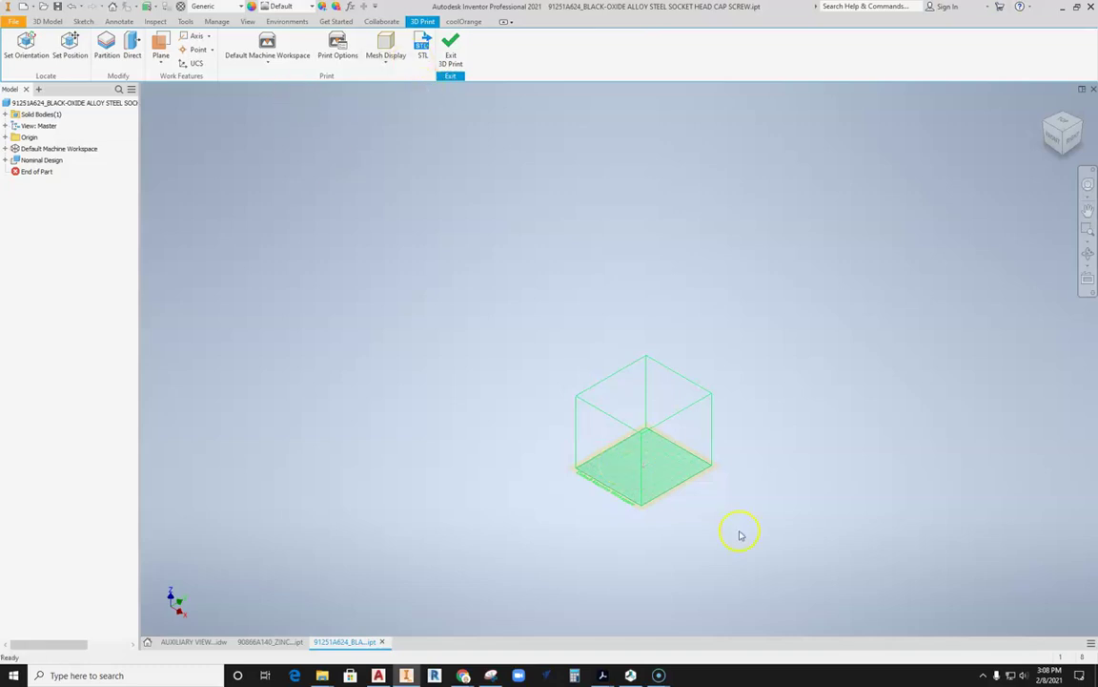
scroll(677, 477, up, 6)
scroll(563, 392, down, 5)
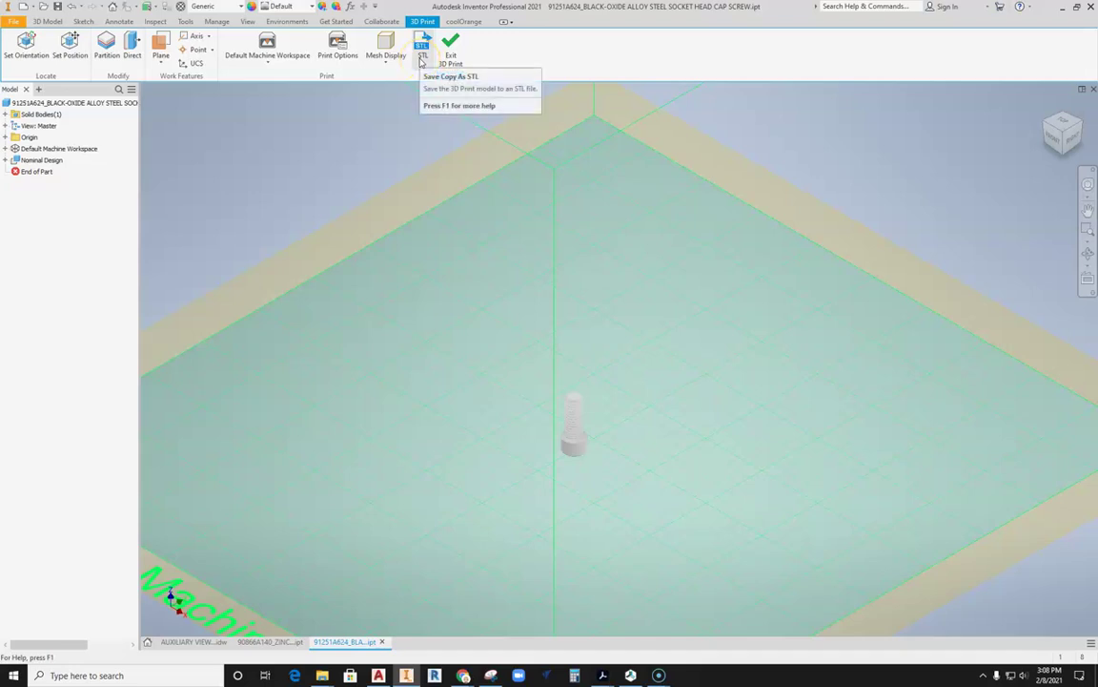
click(421, 55)
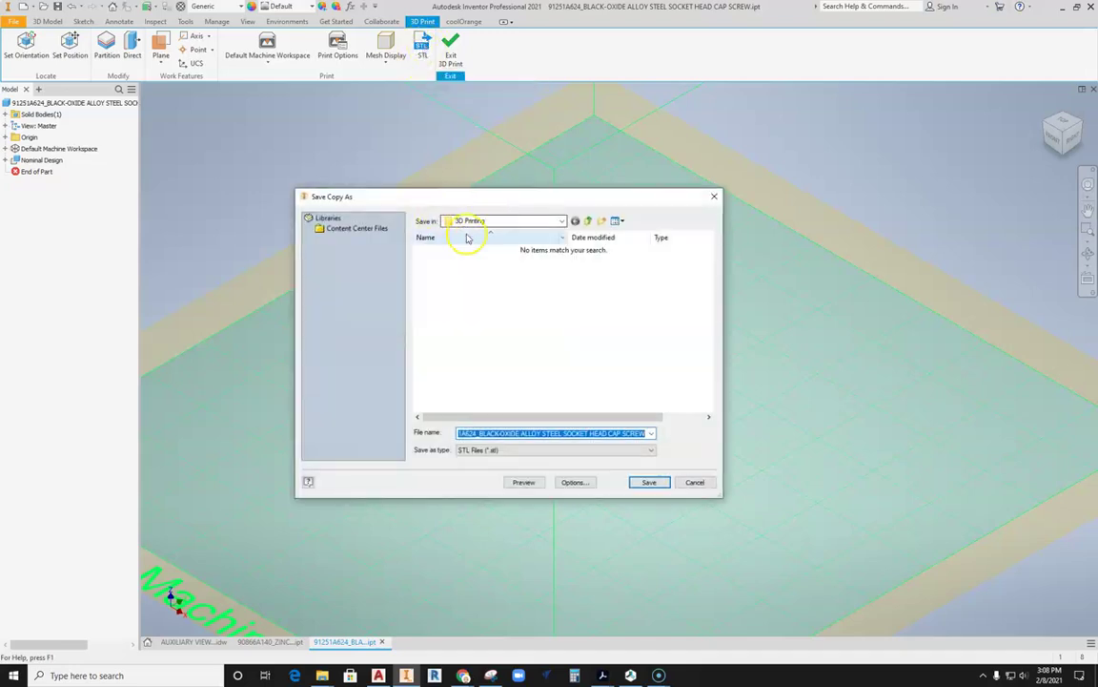
click(555, 223)
click(528, 280)
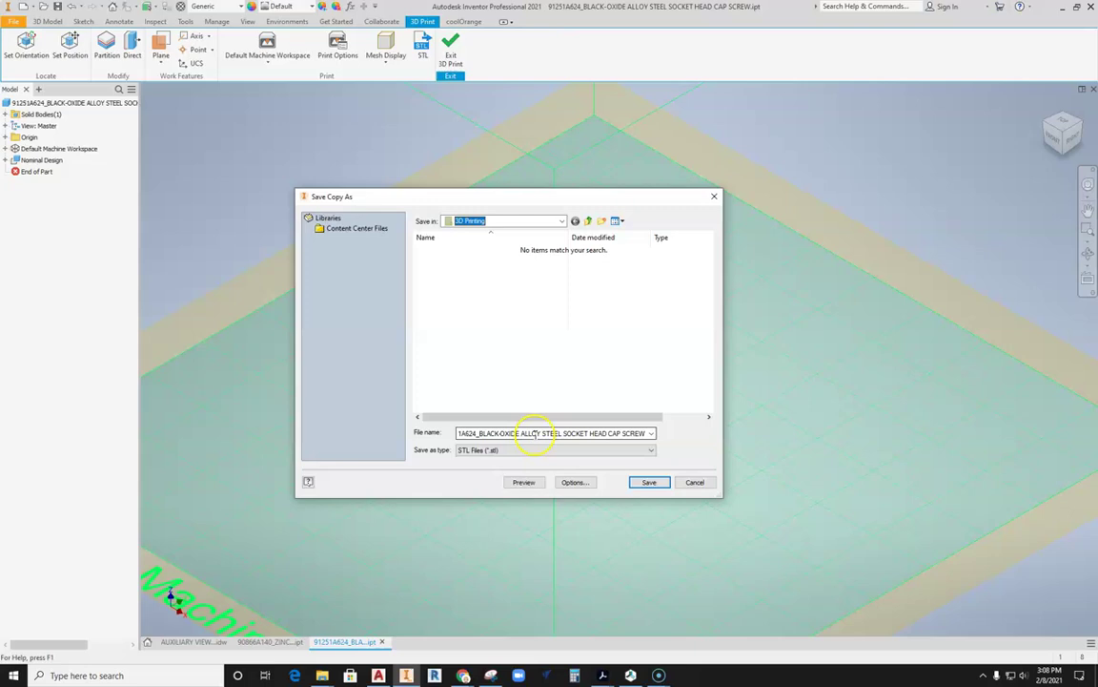
click(647, 482)
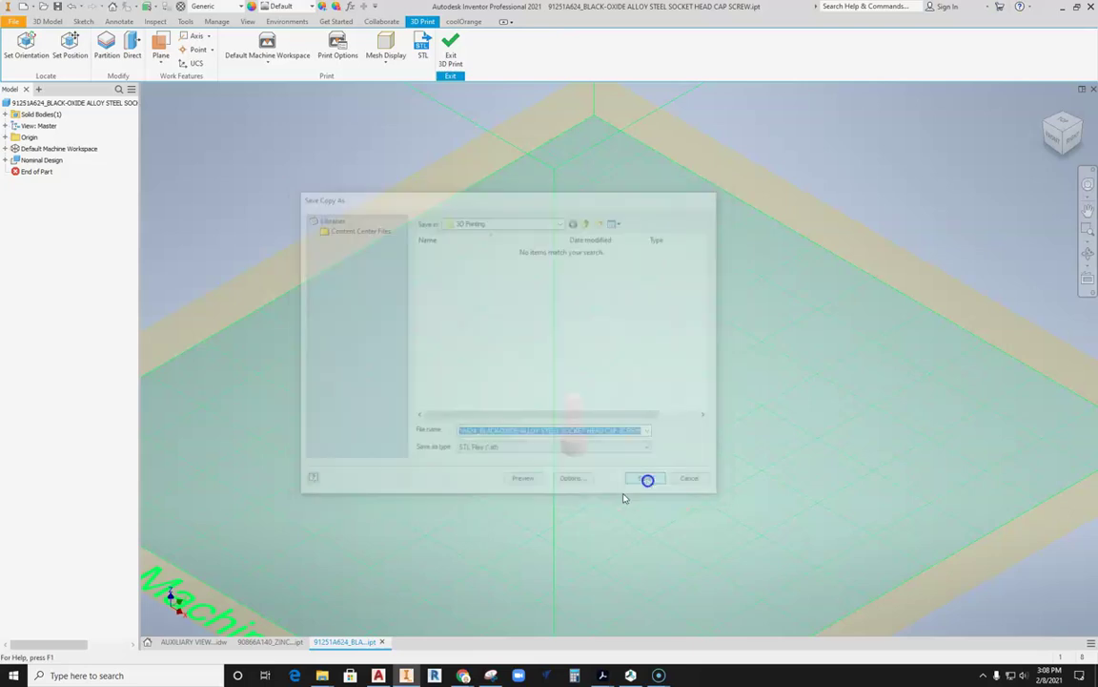
click(449, 59)
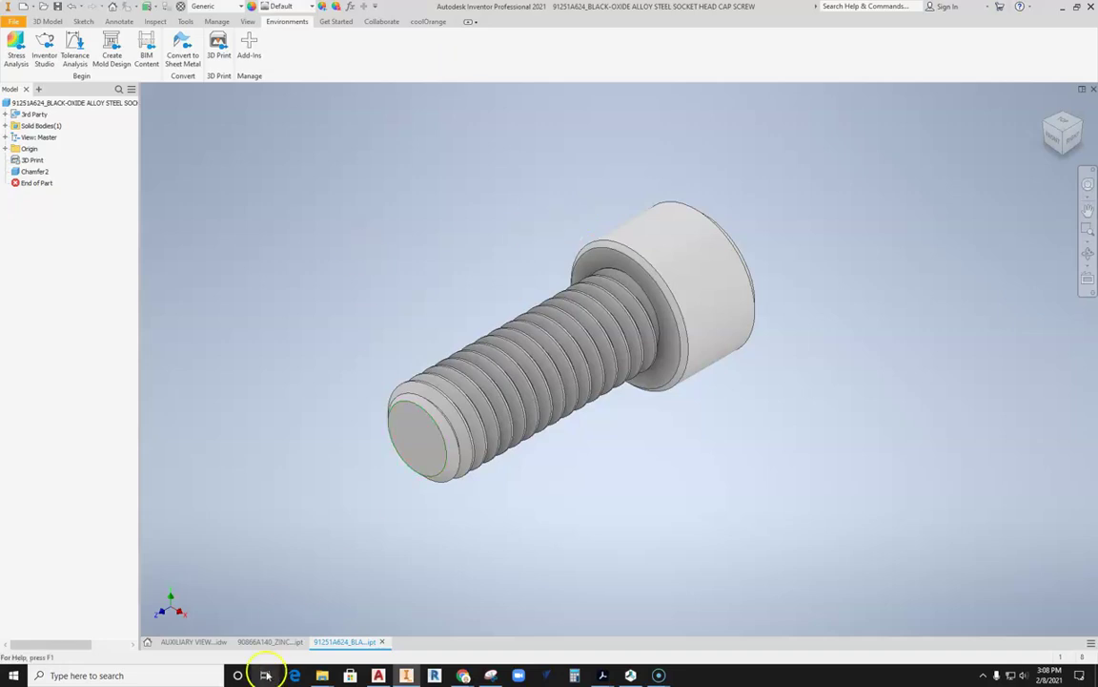
Switch to the 90866A140 wing nut and export it as STL into 3D Printing, then exit 3D Print.
click(260, 640)
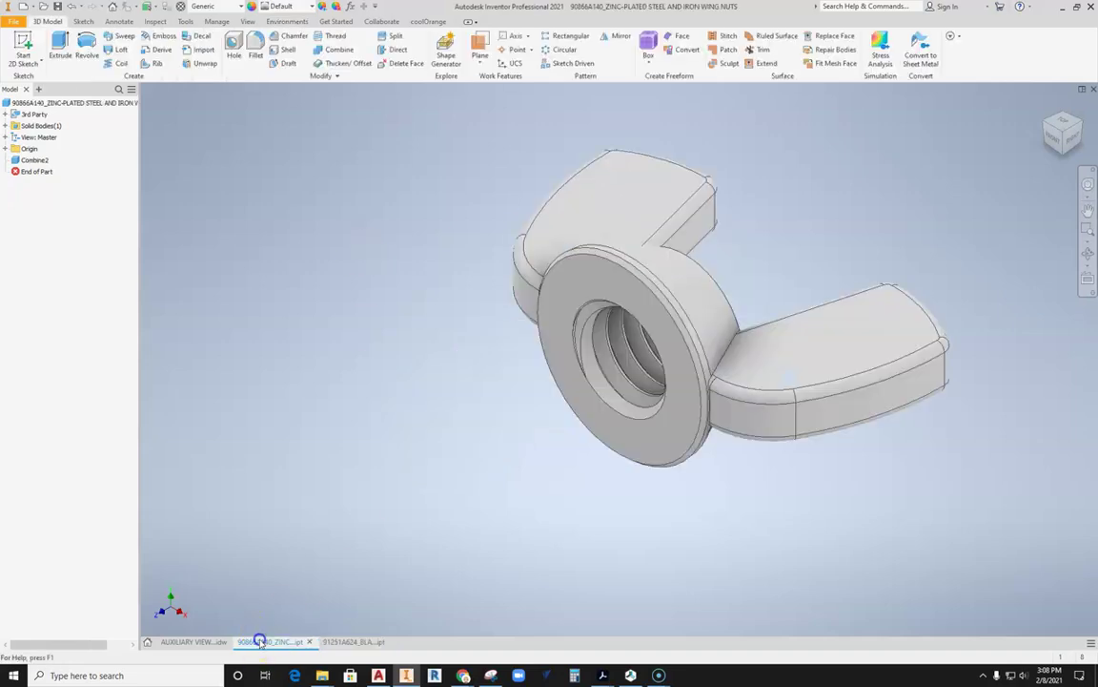
click(289, 22)
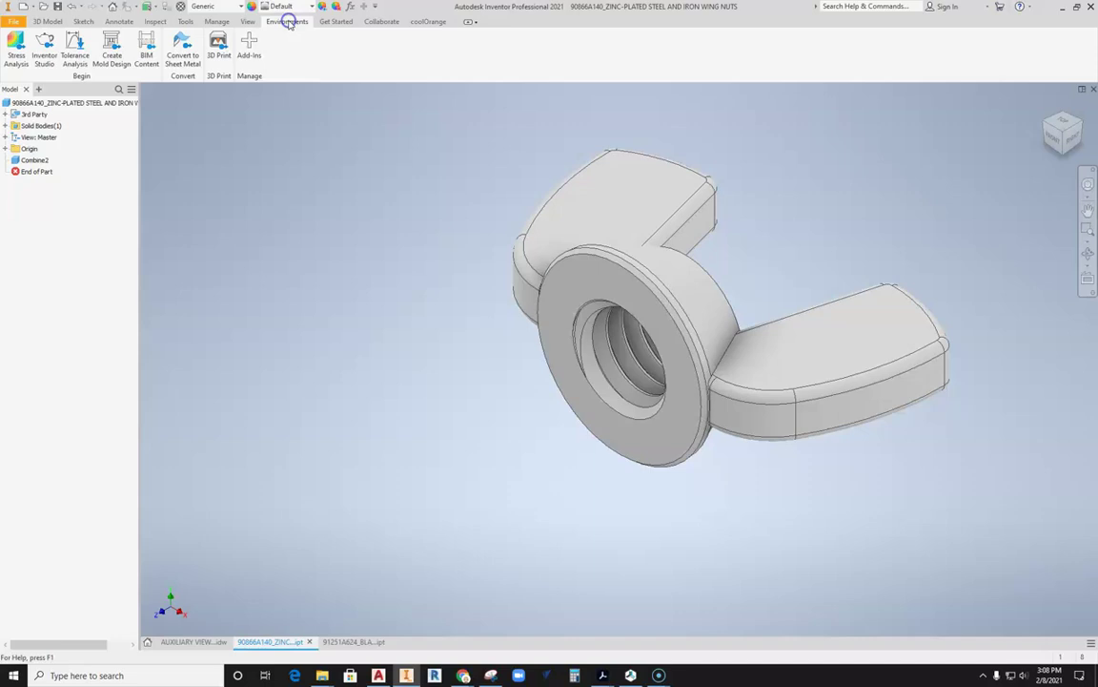
click(219, 50)
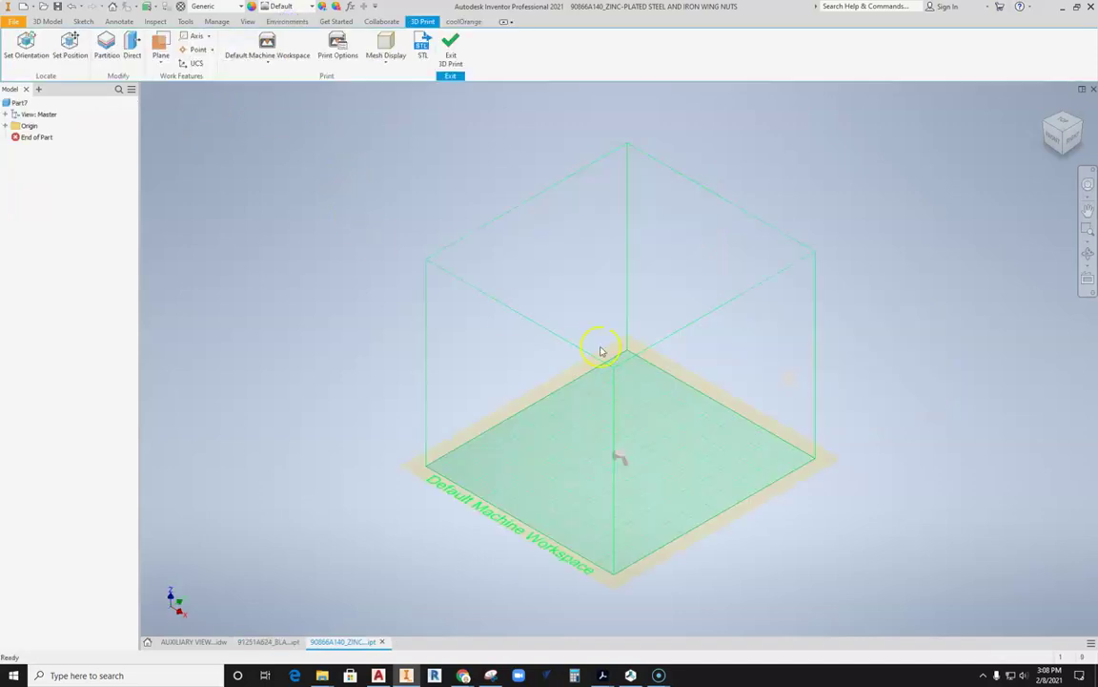
click(422, 48)
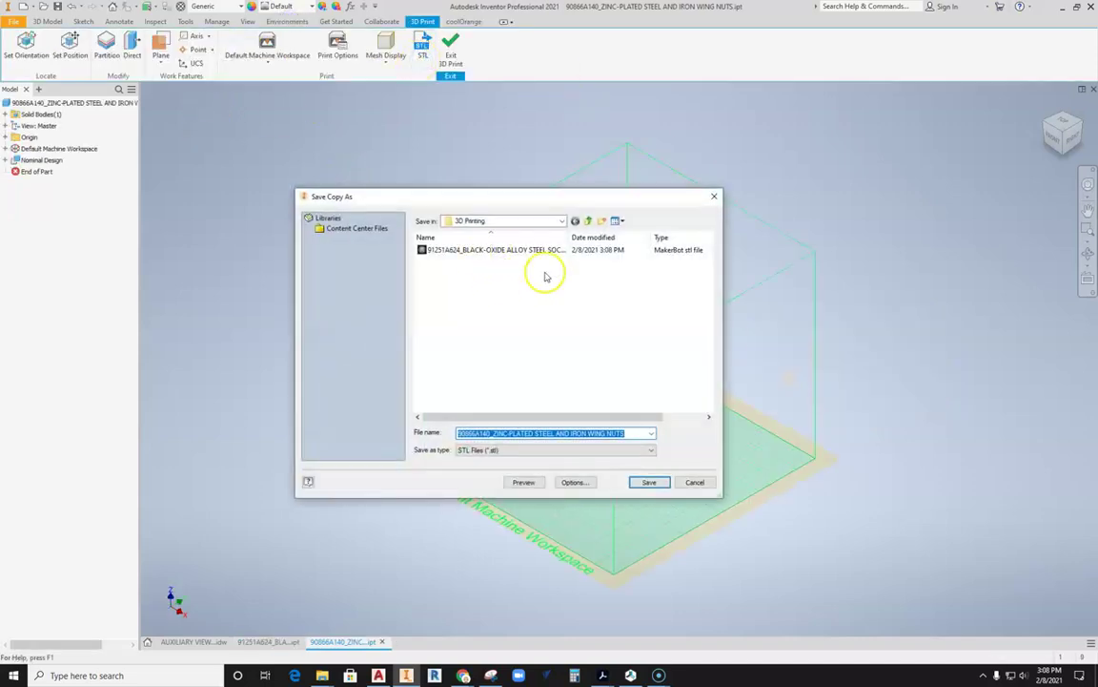
click(647, 482)
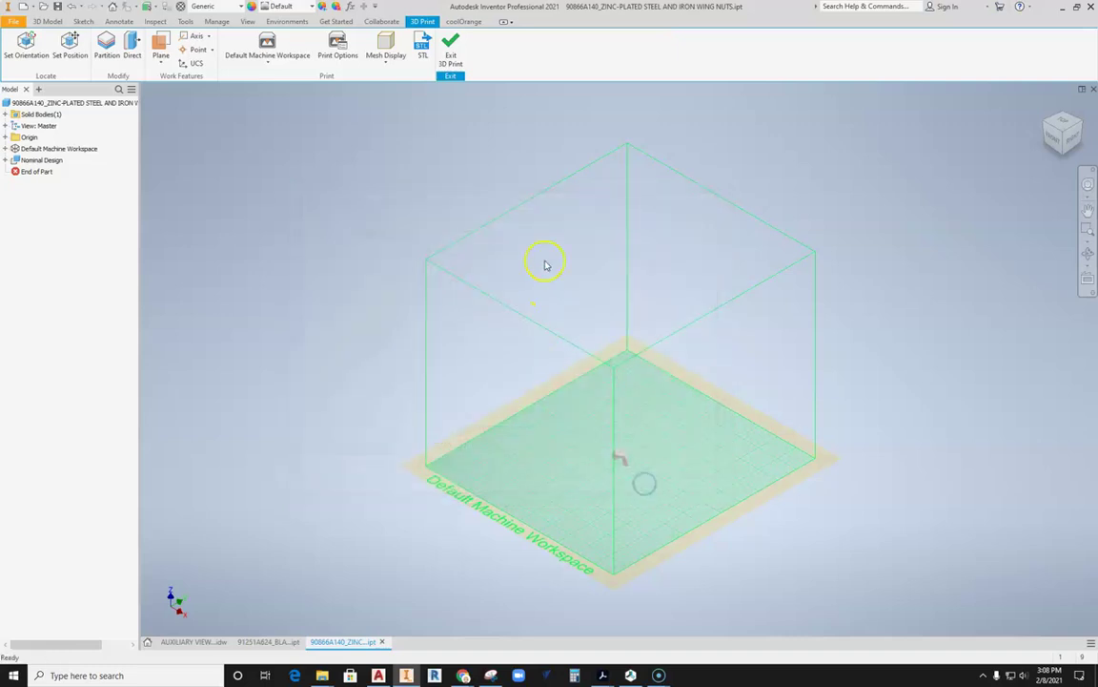
scroll(618, 477, up, 10)
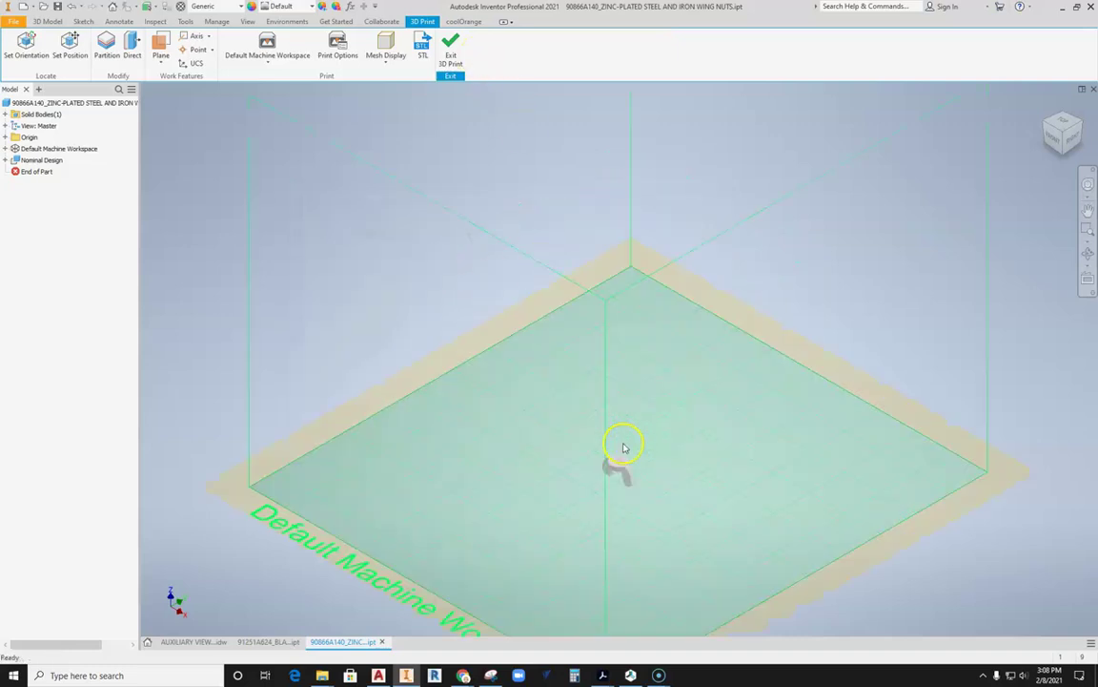
shift+middle_drag(610, 469, 586, 419)
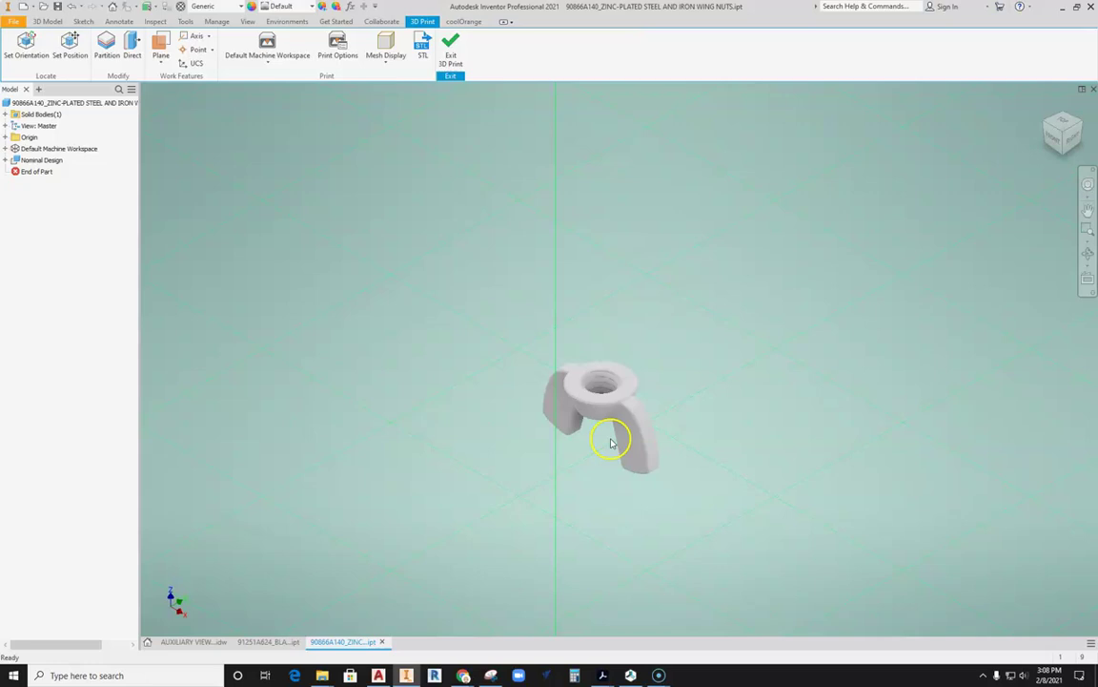
click(448, 59)
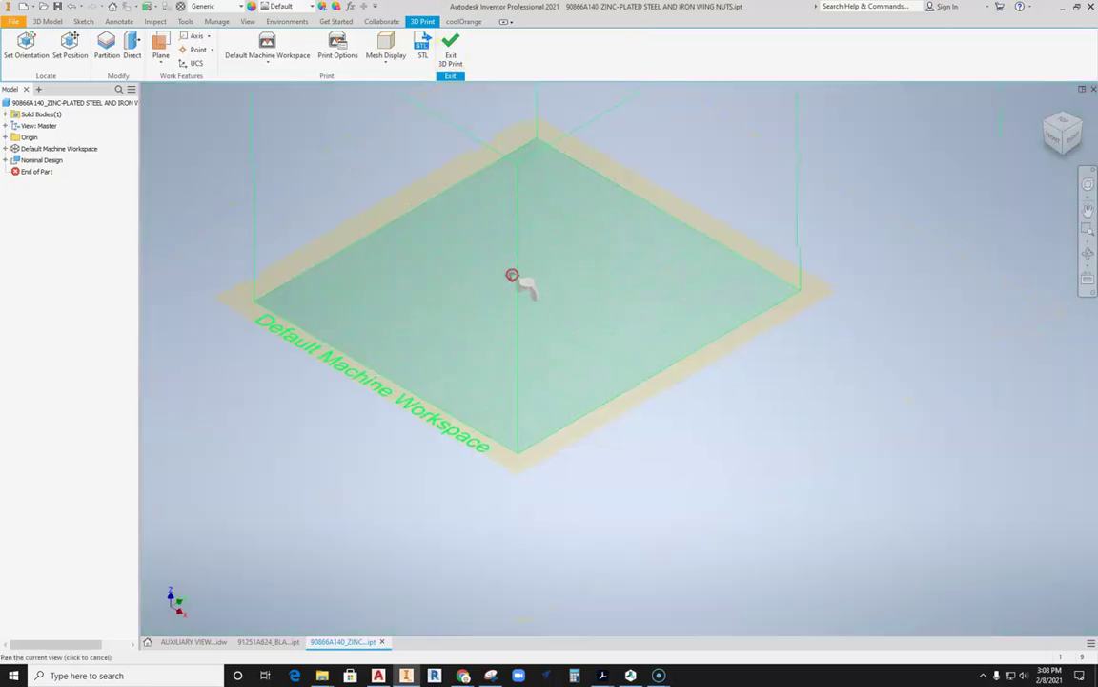
middle_drag(468, 467, 431, 461)
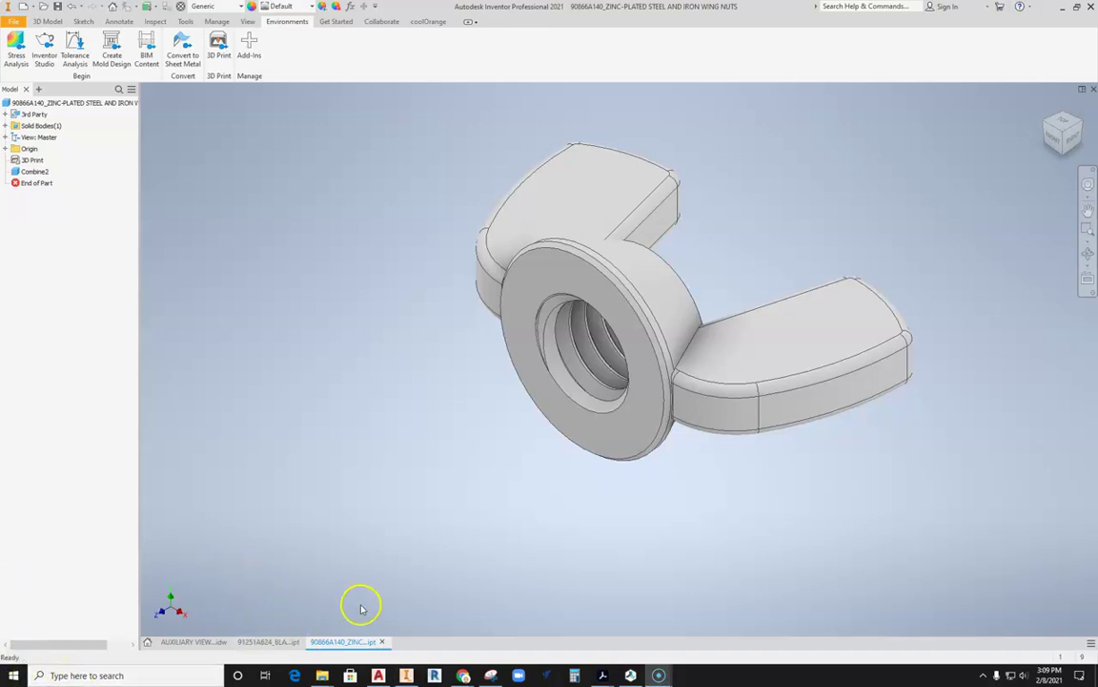
Close Repetier-Host, relaunch it from a 'rep' search, and maximise it over the empty bed.
click(630, 675)
click(845, 151)
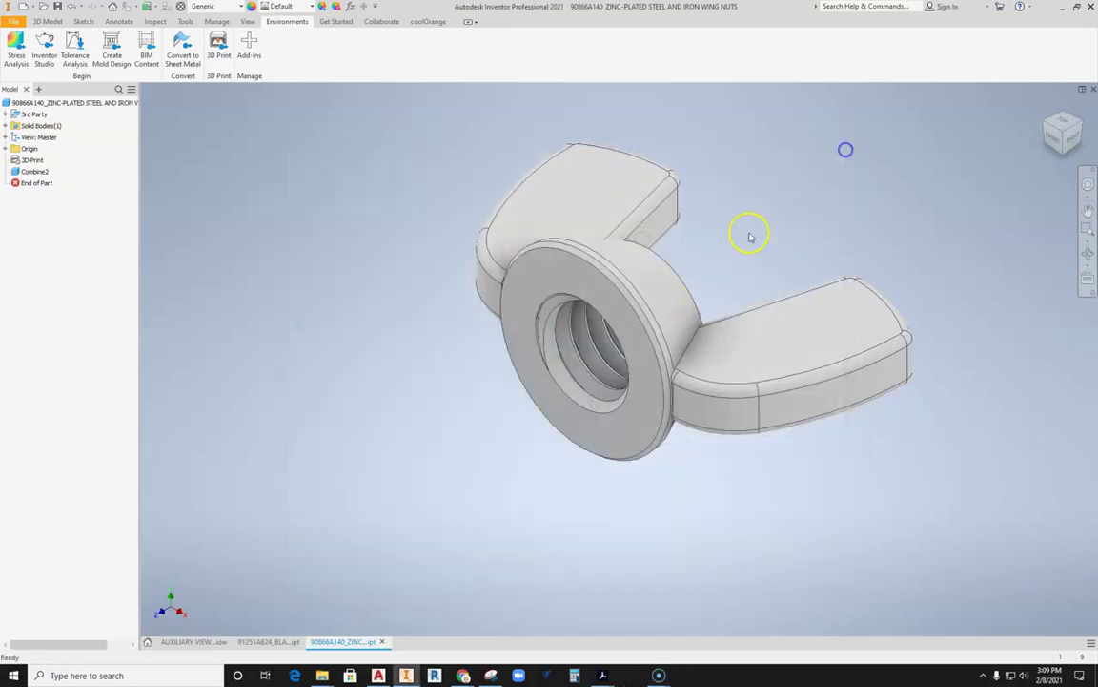
click(94, 674)
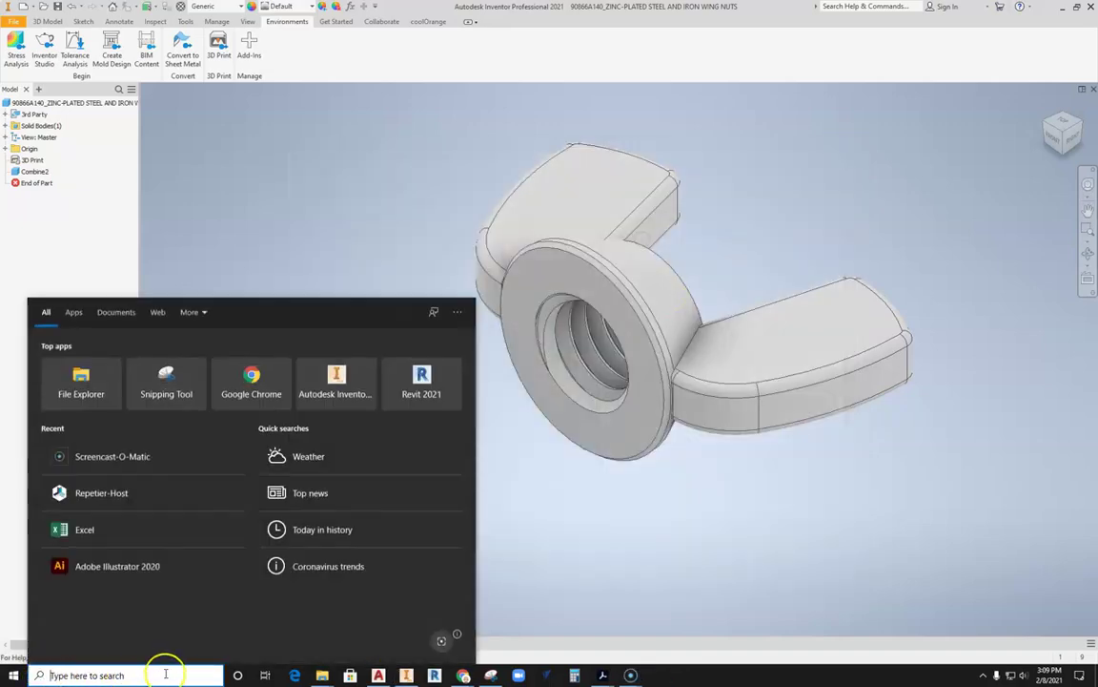
text(rep)
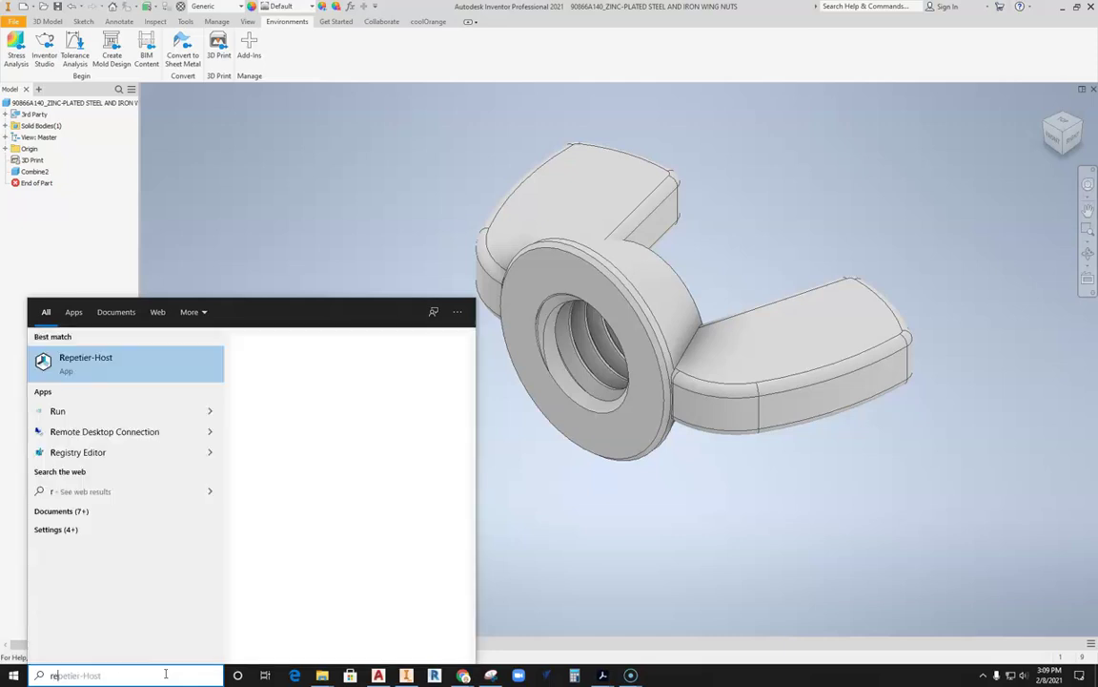
click(86, 361)
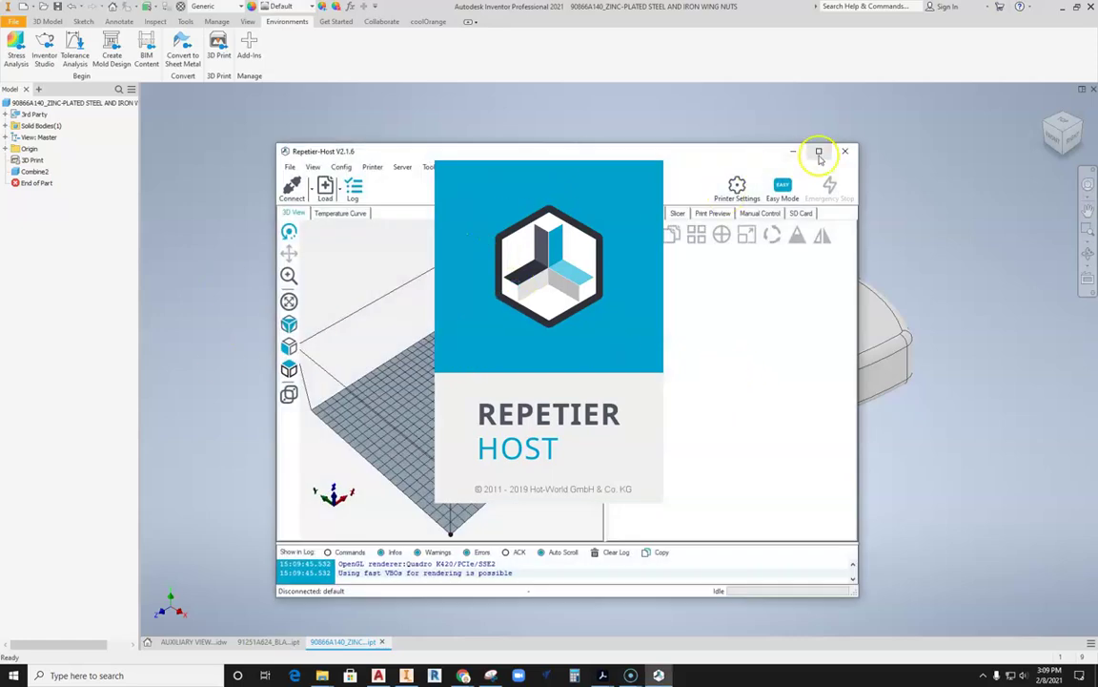
double_click(742, 154)
drag(534, 343, 335, 455)
drag(381, 395, 441, 438)
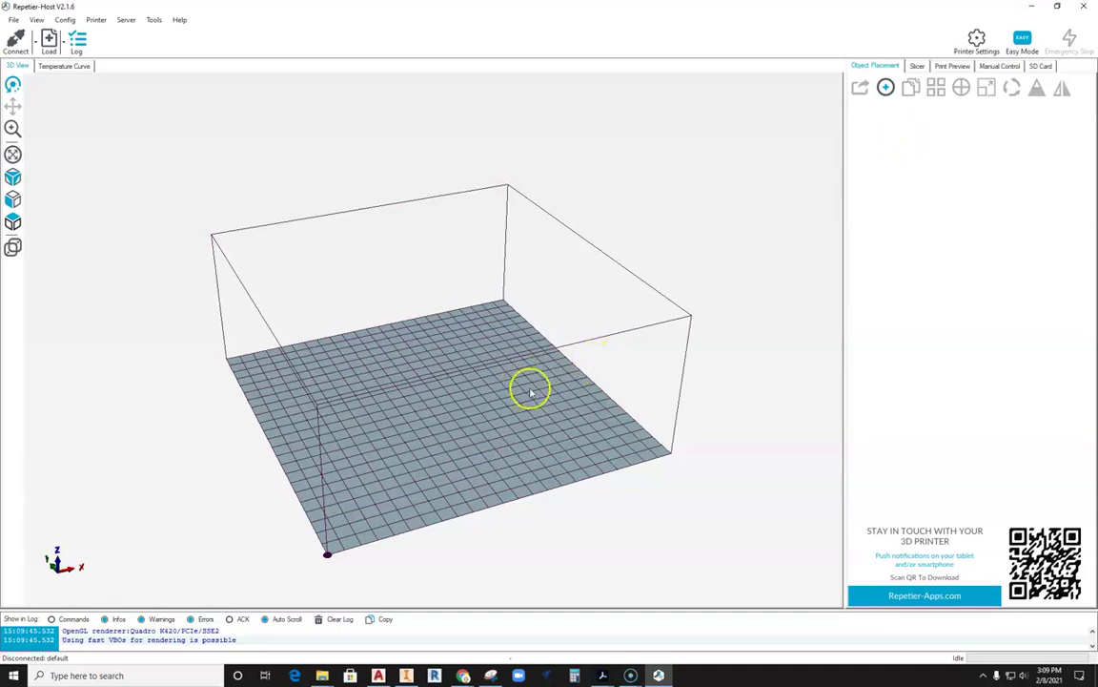
Open the Add STL file dialog and browse to the Staff folder on TechEd Share (Q:).
click(885, 88)
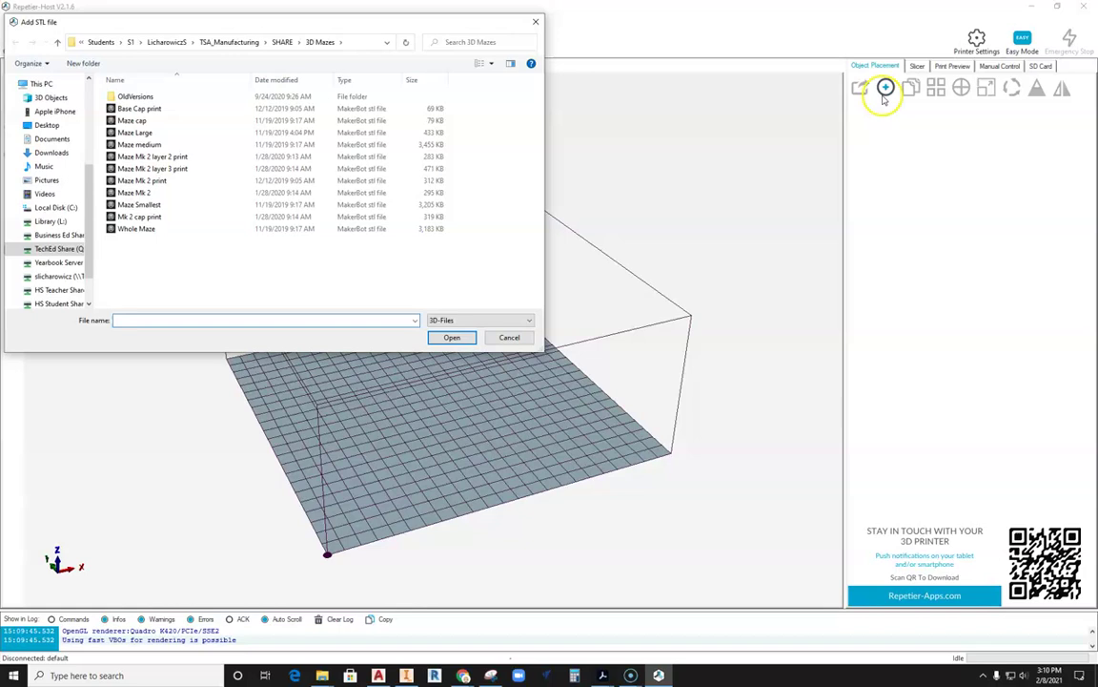
click(70, 251)
double_click(131, 229)
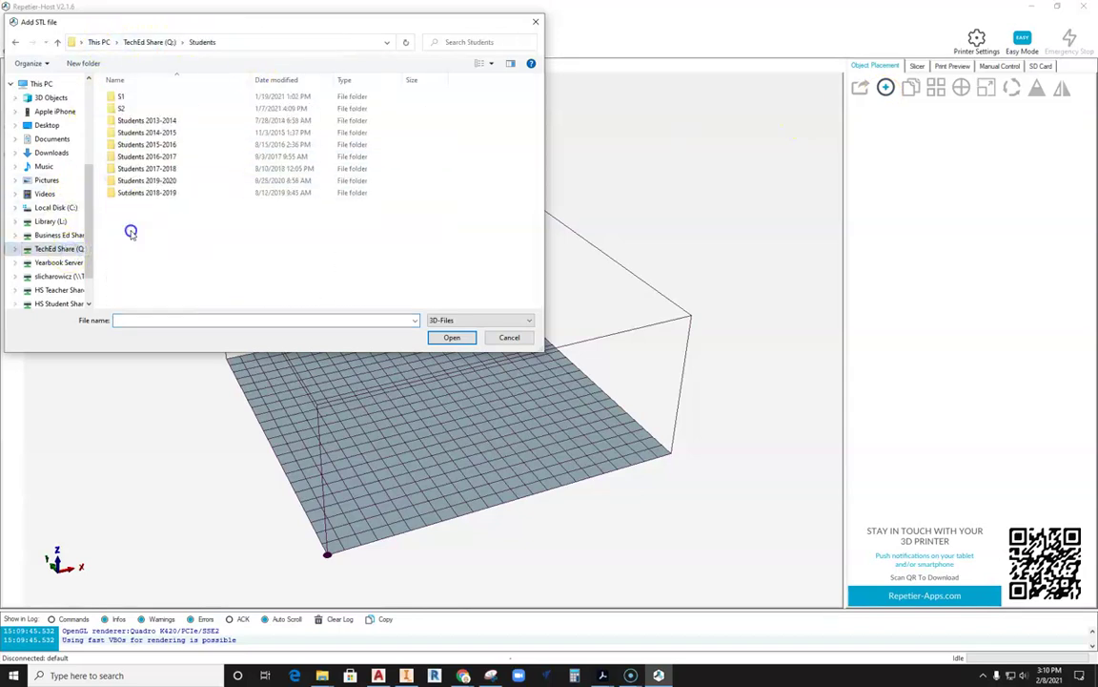
double_click(122, 97)
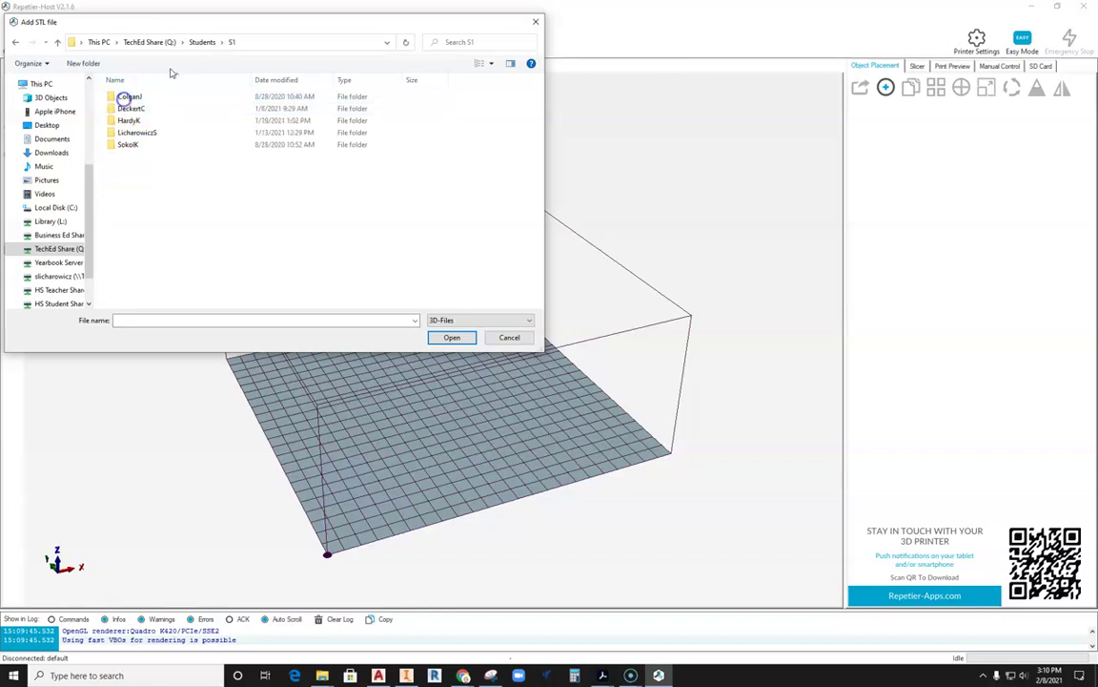
click(151, 42)
double_click(118, 225)
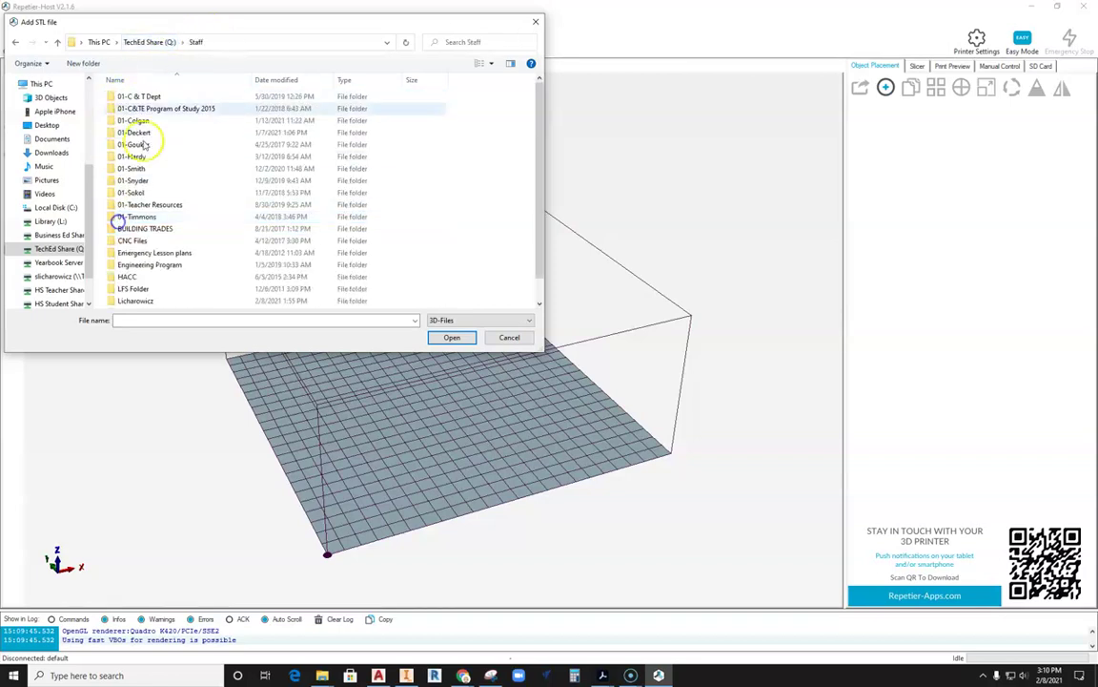
Go into 3 MECHANICAL DRAWING > 4 FASTENERS > 3D Printing and load the 91251A624 screw STL.
scroll(129, 248, down, 1)
double_click(127, 277)
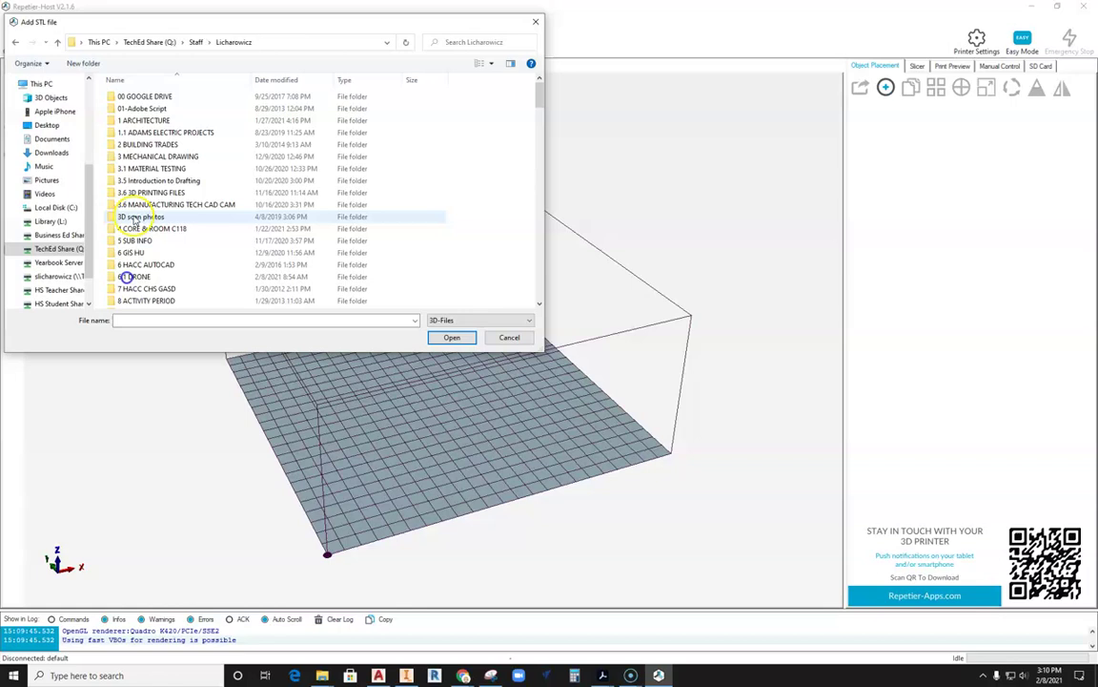
double_click(143, 156)
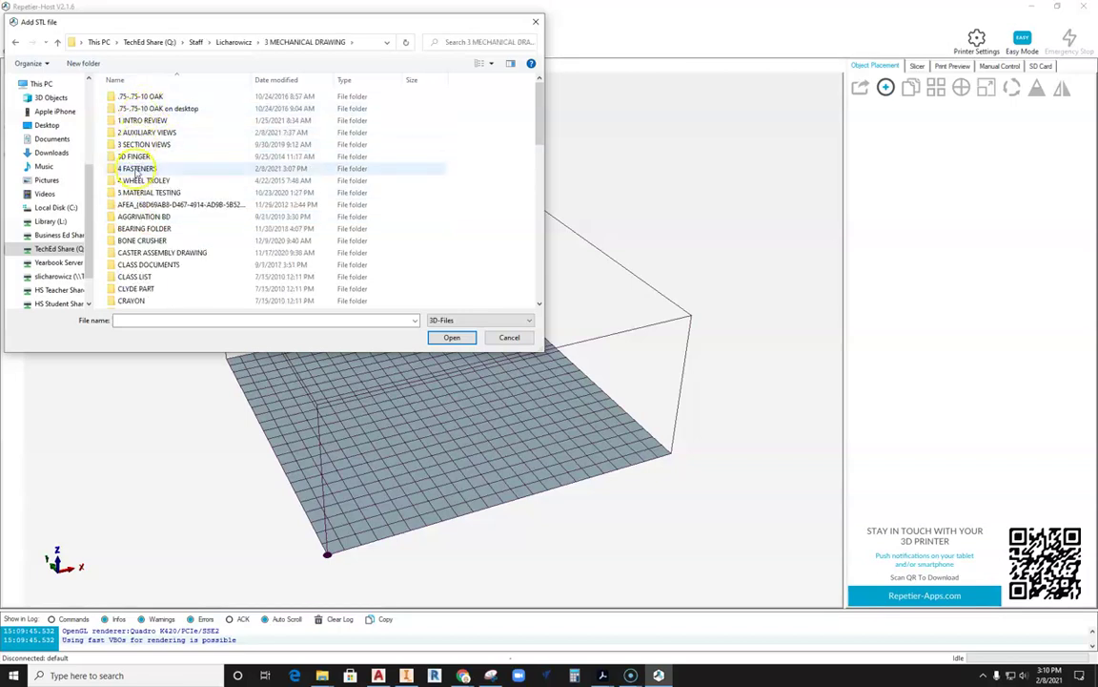
double_click(136, 169)
double_click(127, 97)
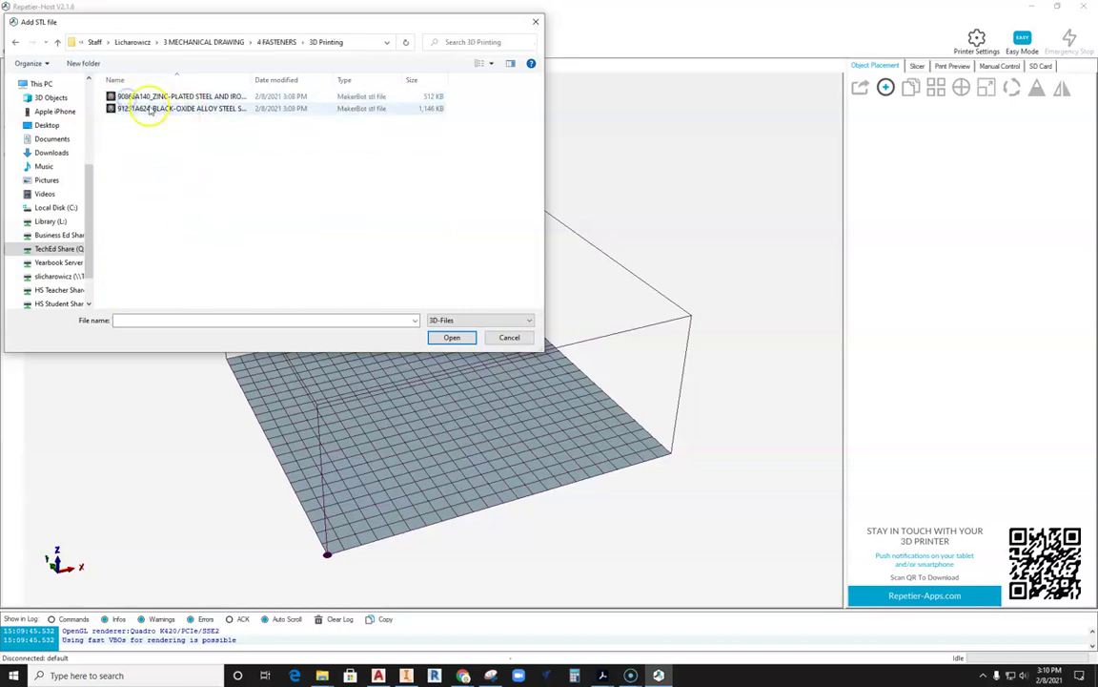
click(167, 108)
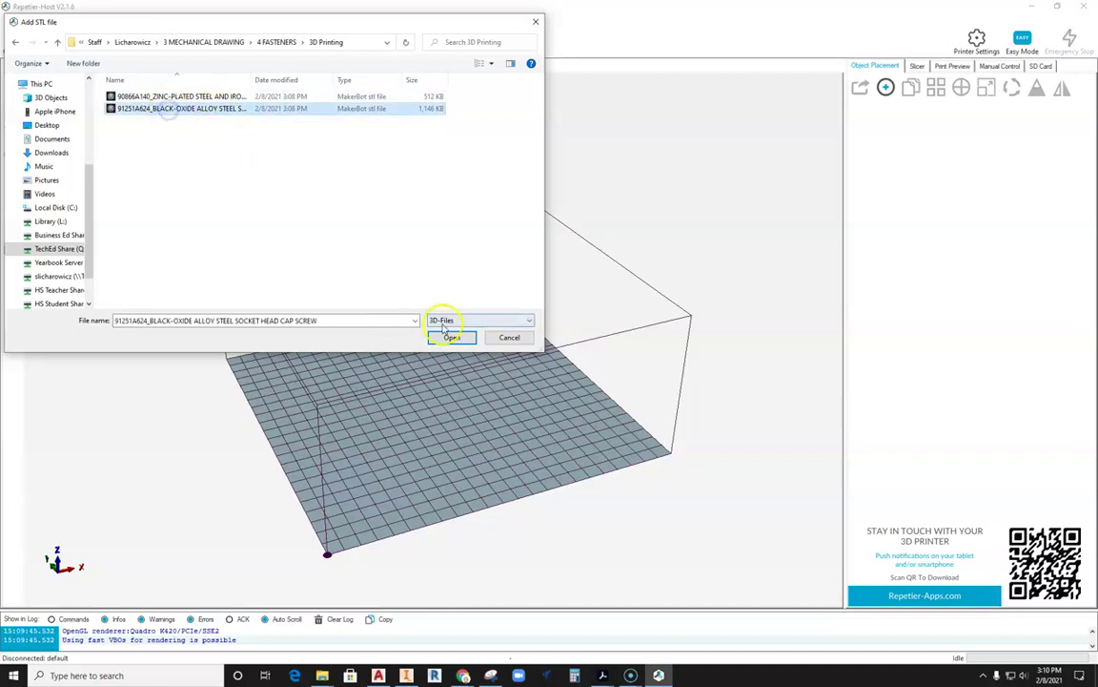
click(448, 336)
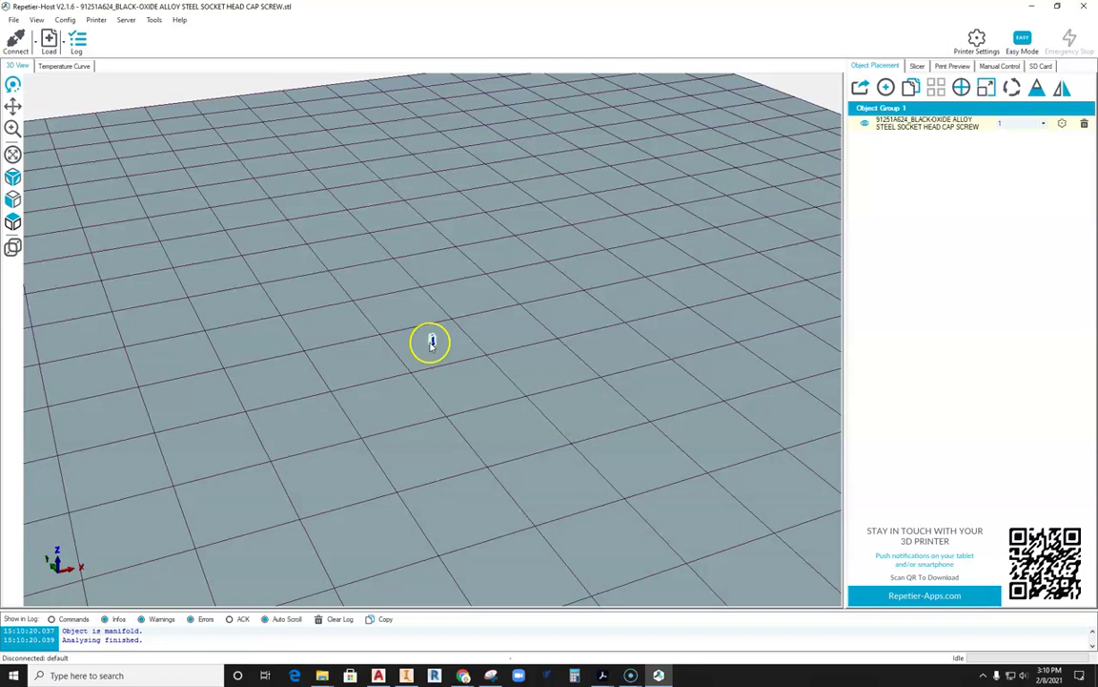
Scale the screw by 25.4 with axes locked, then view it from several angles.
scroll(431, 343, up, 5)
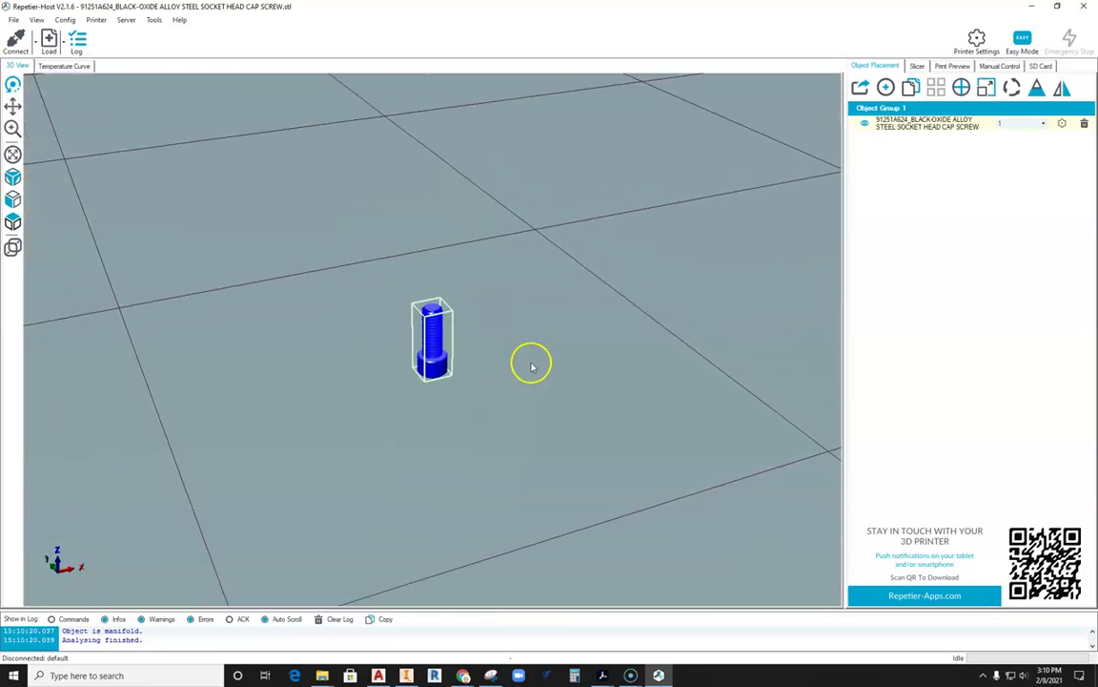
right_drag(512, 356, 483, 282)
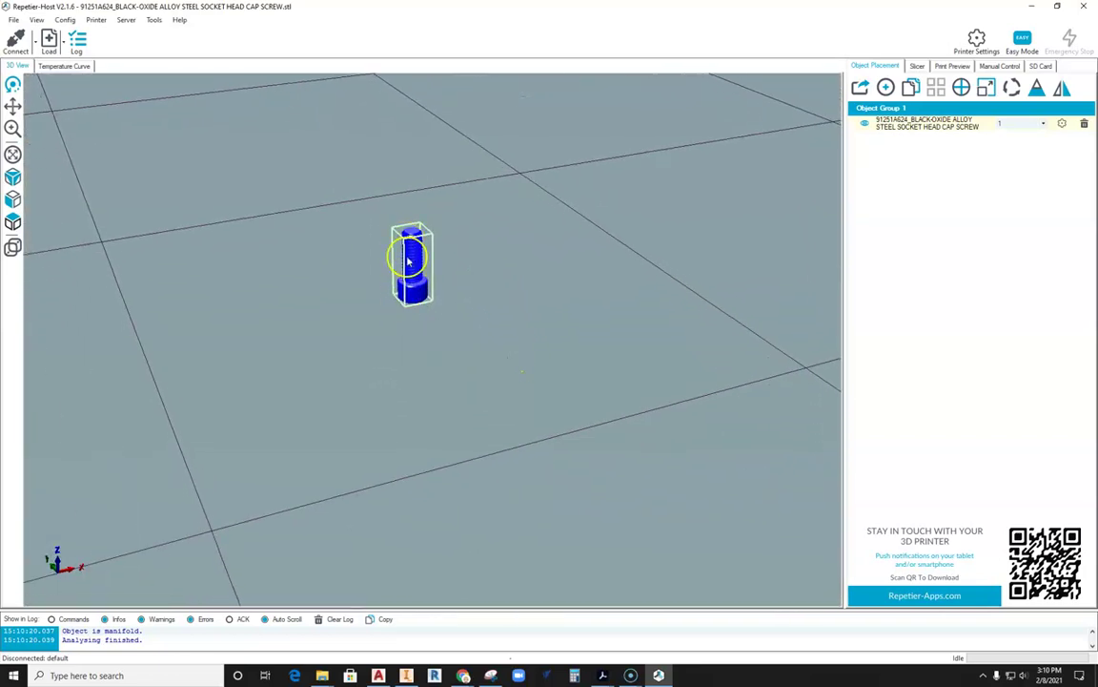
click(983, 88)
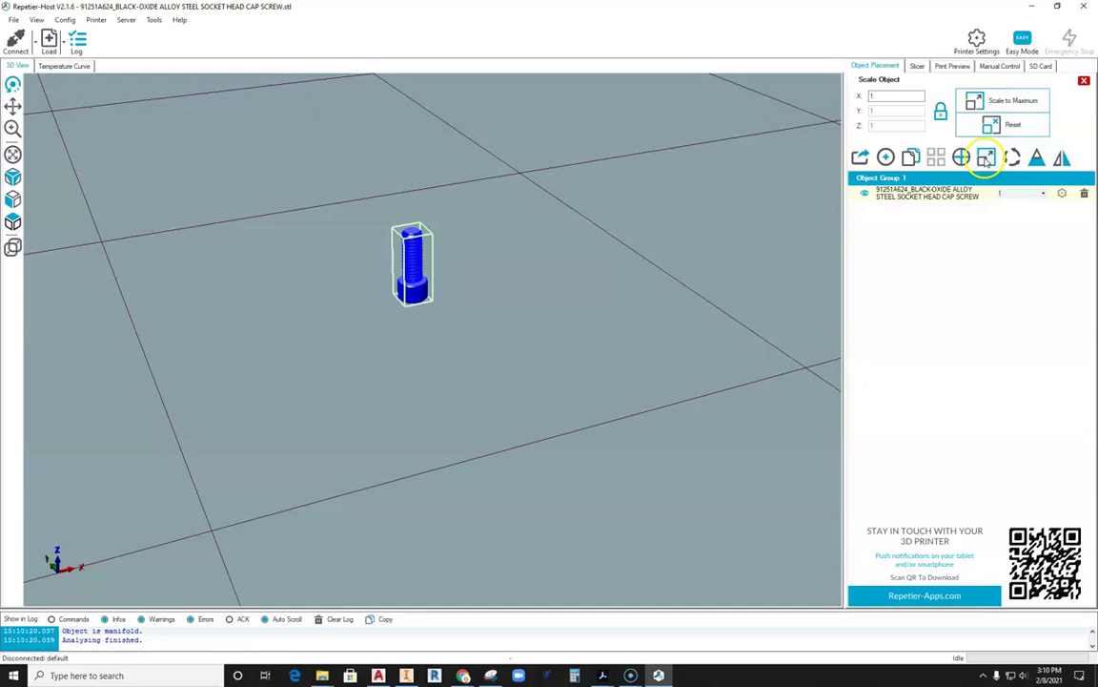
click(888, 98)
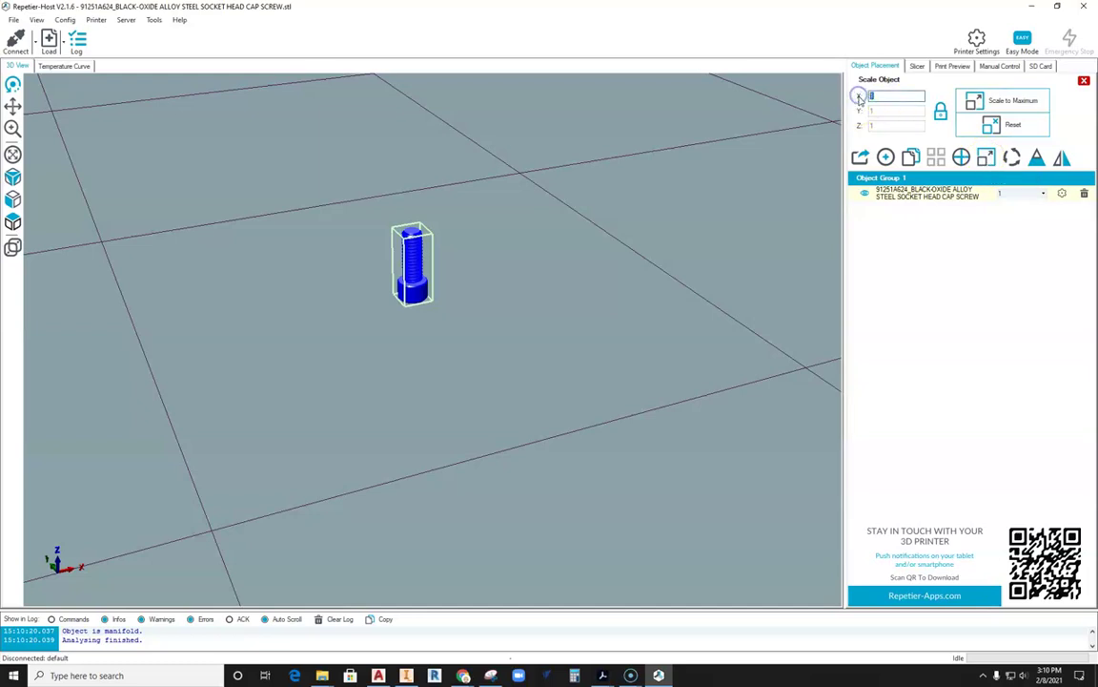
text(25.4)
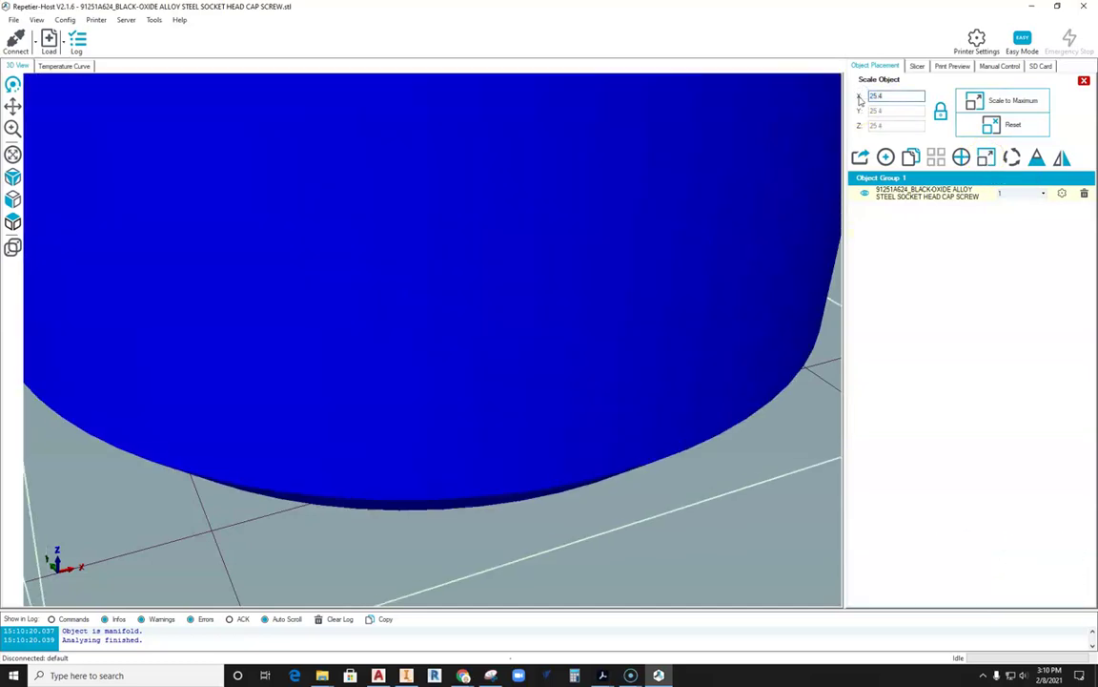
scroll(742, 254, down, 10)
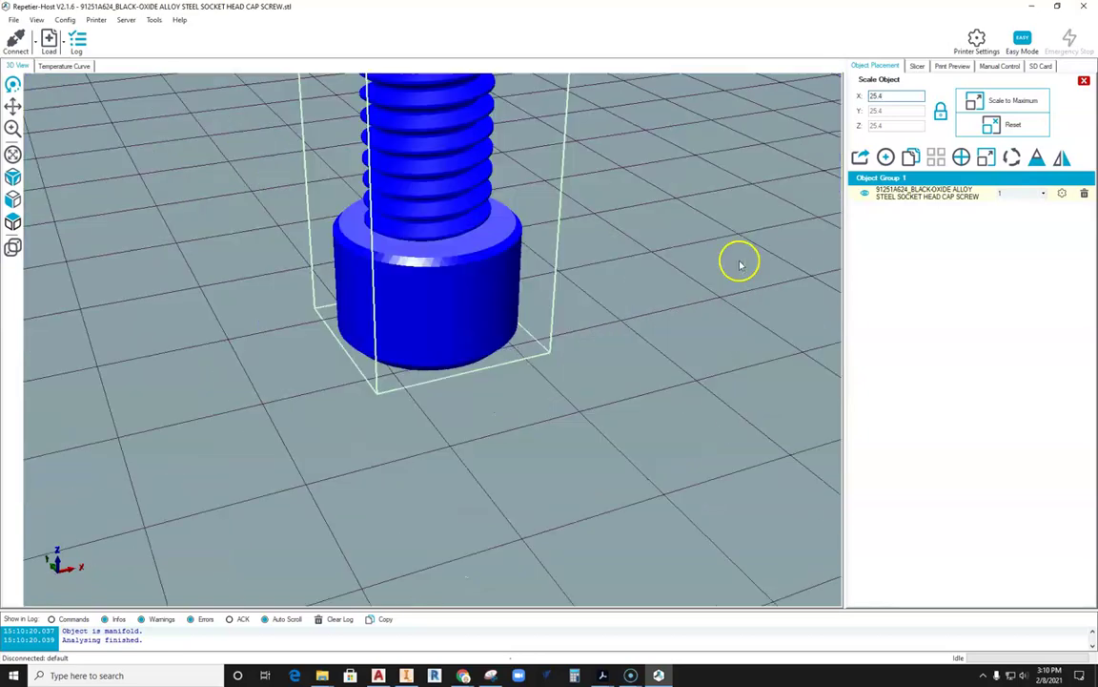
scroll(474, 355, down, 5)
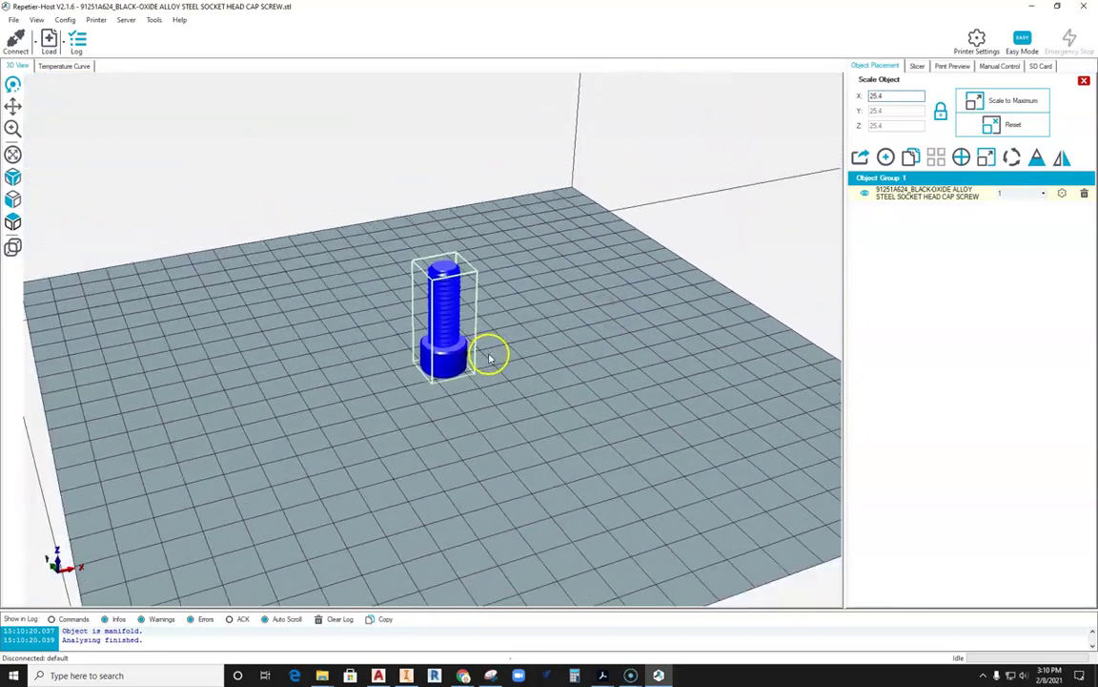
mouse_move(489, 370)
mouse_down()
mouse_move(554, 316)
mouse_move(501, 336)
mouse_move(599, 346)
mouse_move(636, 228)
mouse_move(515, 309)
mouse_move(489, 350)
mouse_up()
drag(512, 308, 708, 356)
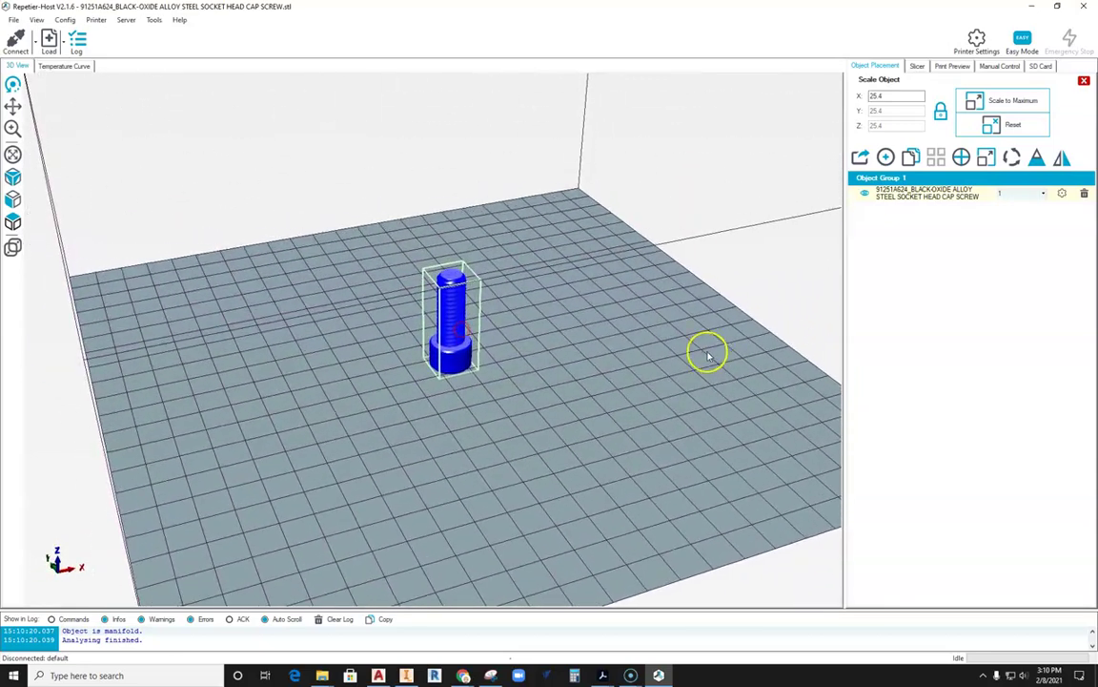
drag(462, 313, 620, 401)
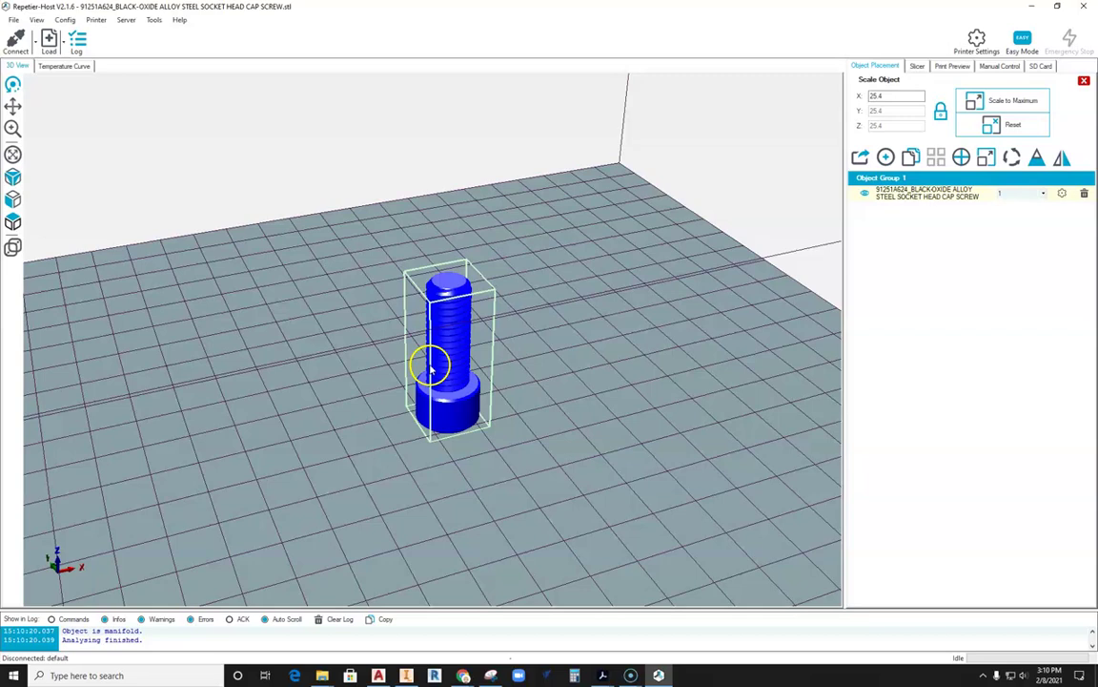
drag(431, 366, 426, 343)
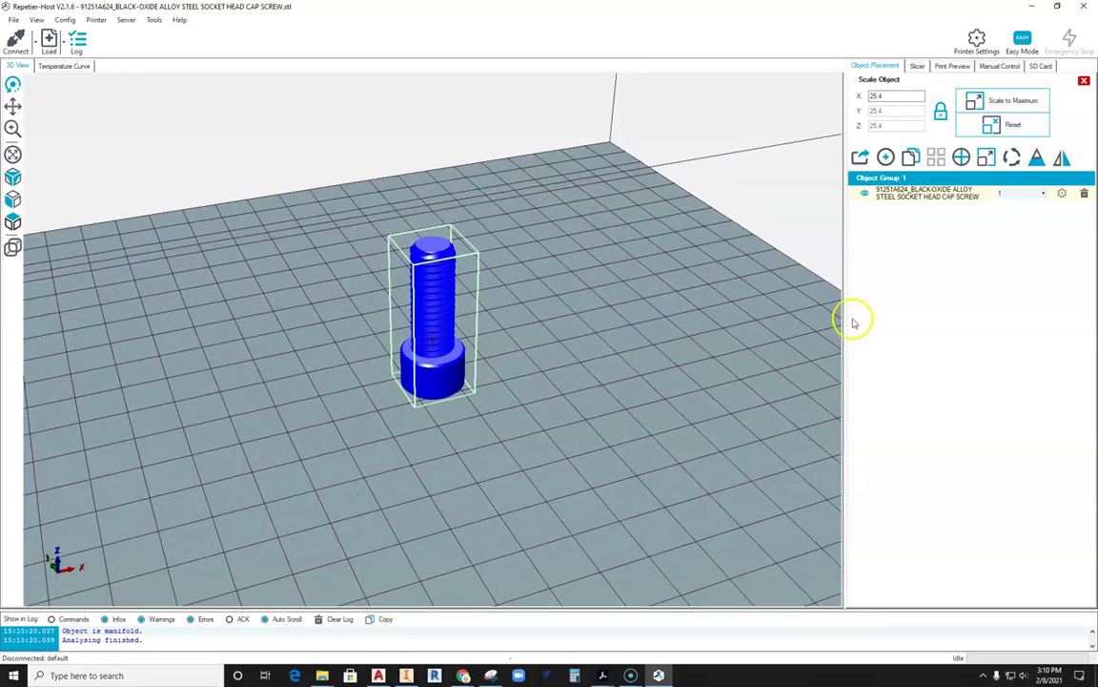
In the CuraEngine configuration's Structures settings, change Skirt Line Count from 3 to 2.
click(917, 67)
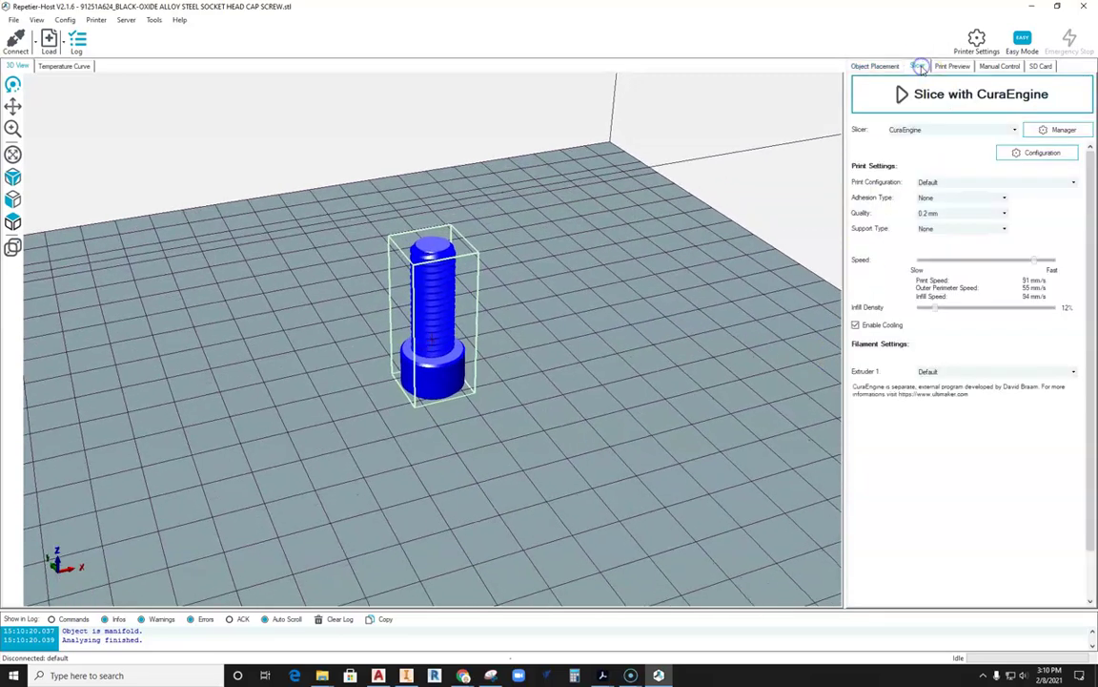
click(1043, 154)
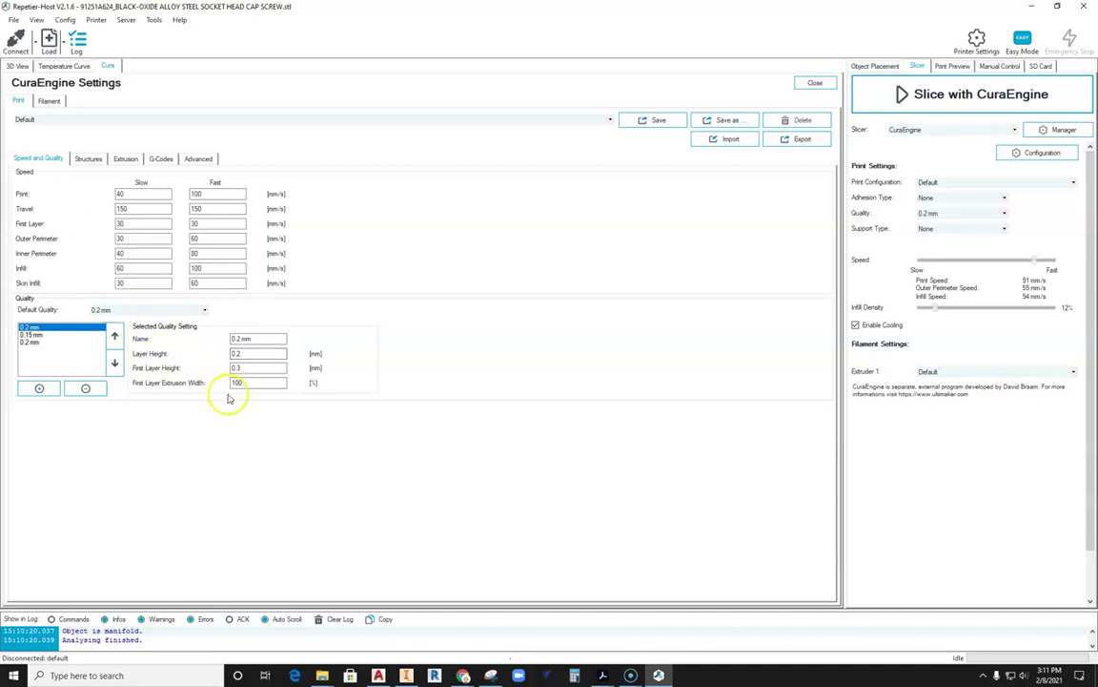
click(87, 159)
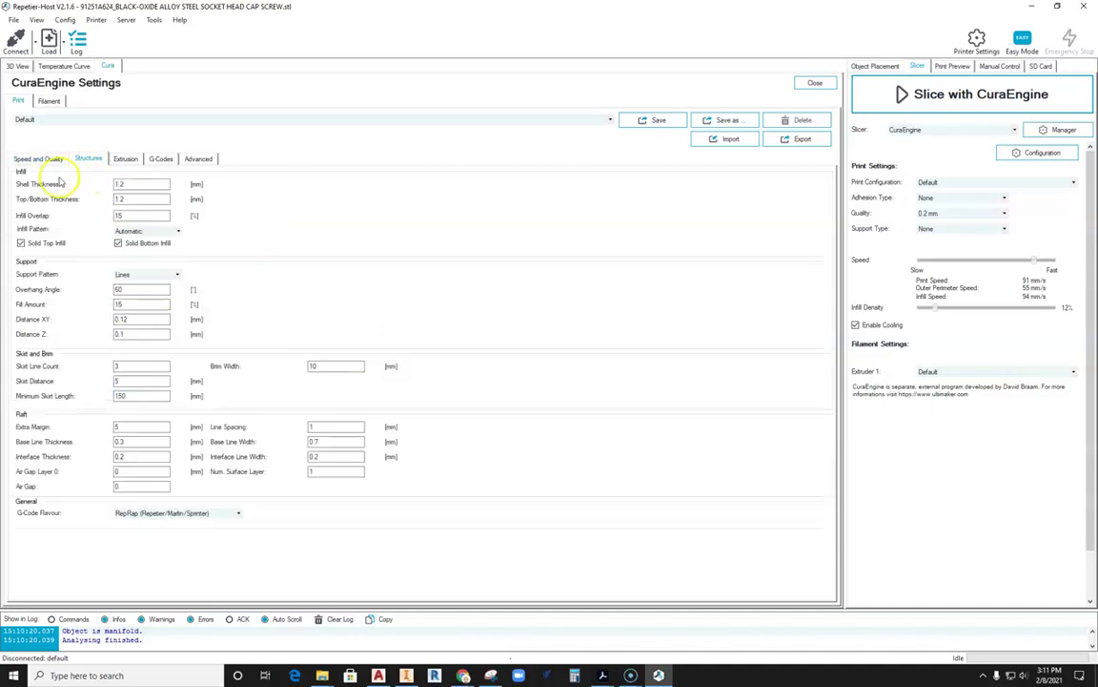
click(135, 185)
click(122, 184)
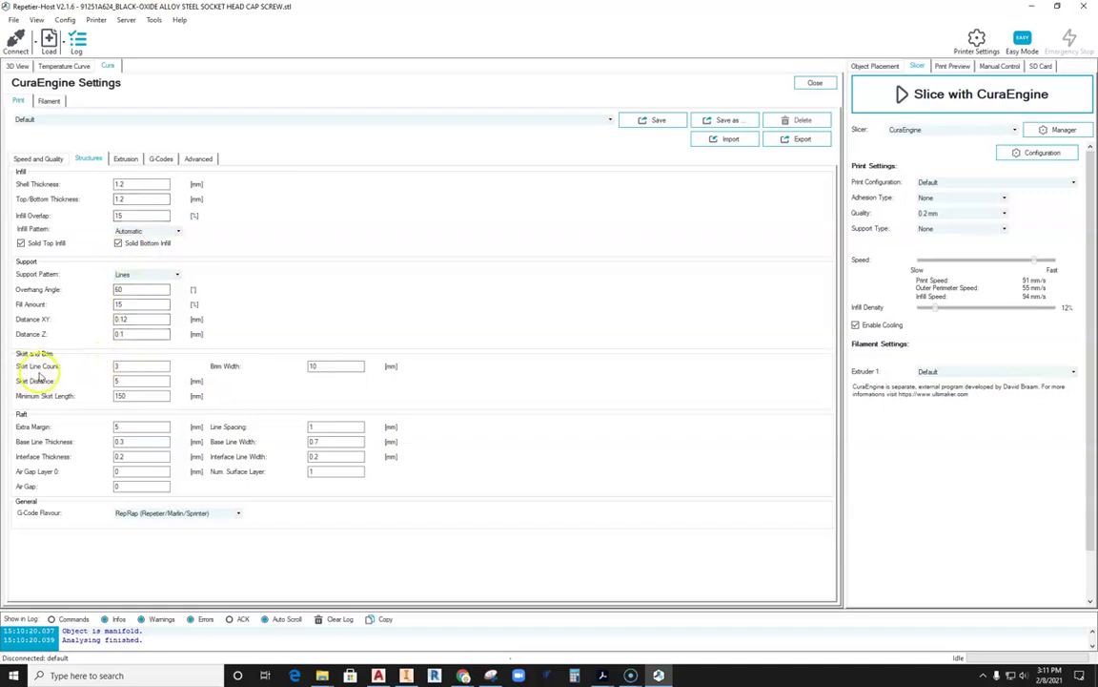
click(119, 366)
key(BackSpace)
text(2)
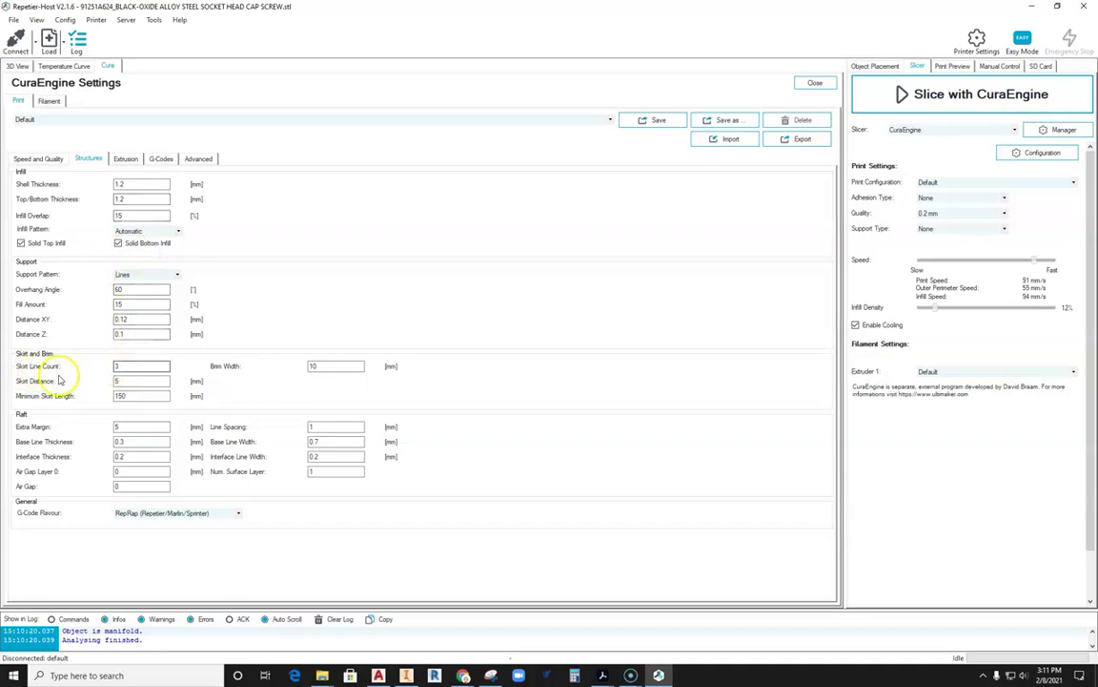
click(123, 381)
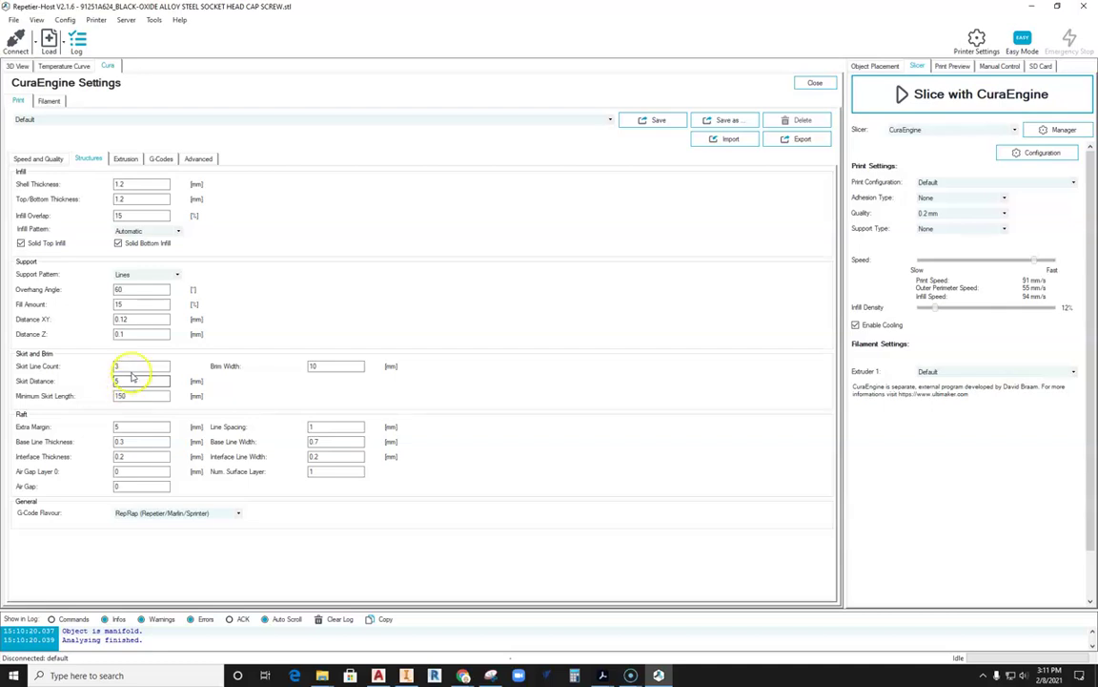
Check the 50 bed temperature on the Filament tab, save the Default profile, and close.
click(46, 101)
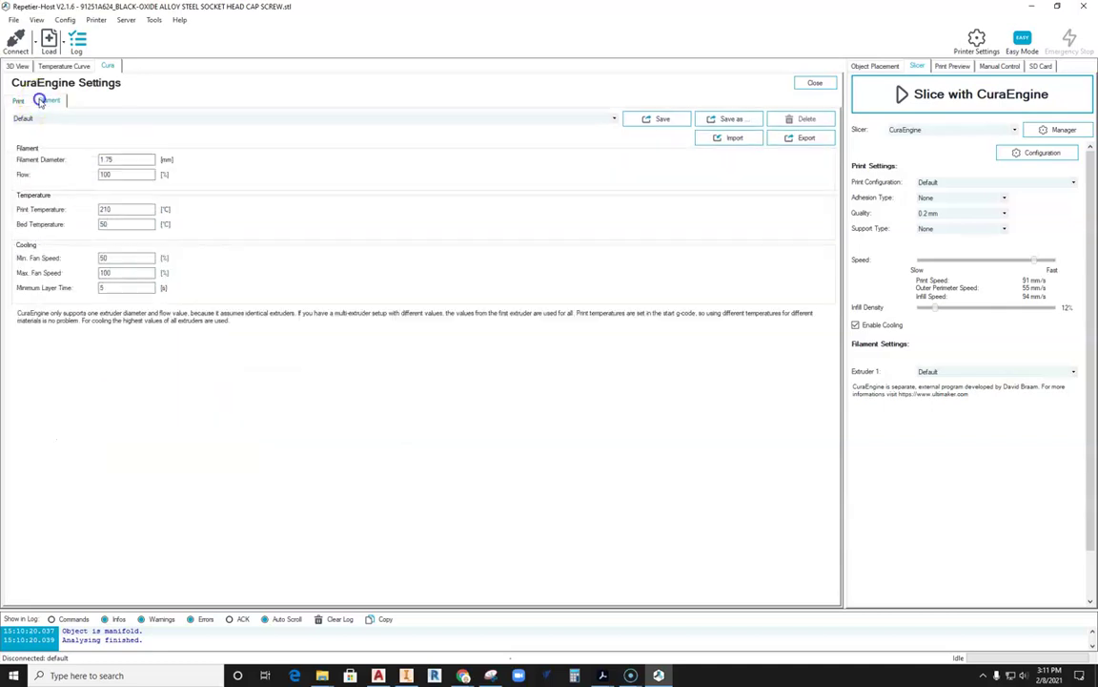
click(103, 225)
click(659, 121)
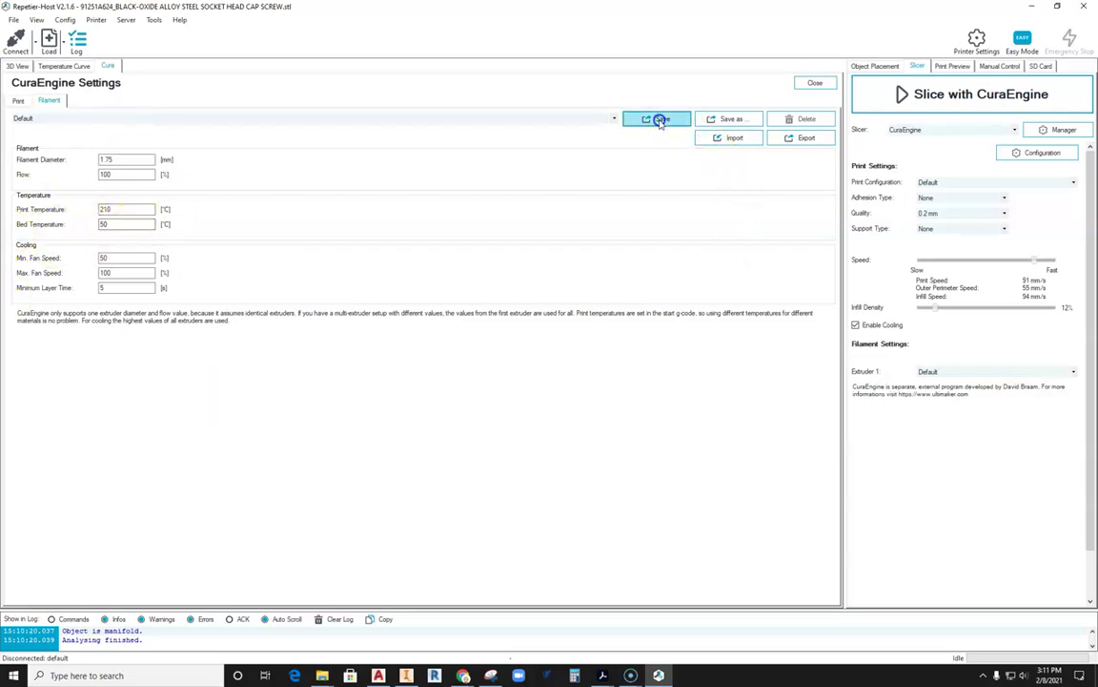
click(814, 84)
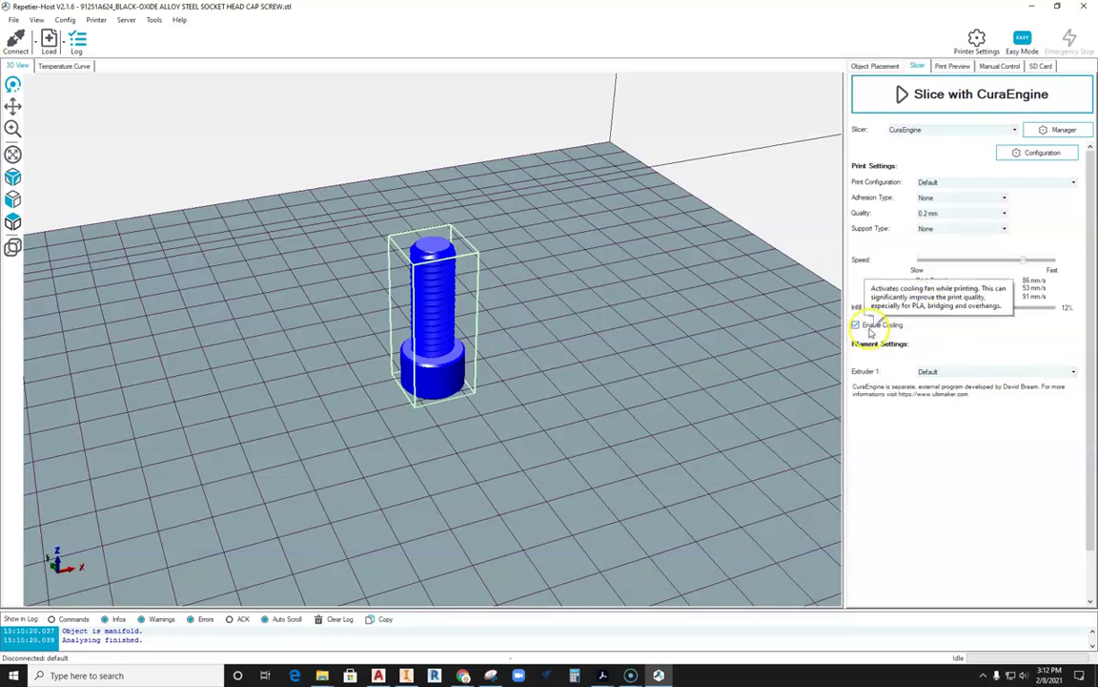
Slice the screw with CuraEngine to get the 174-layer, 17m 6s print preview.
click(957, 97)
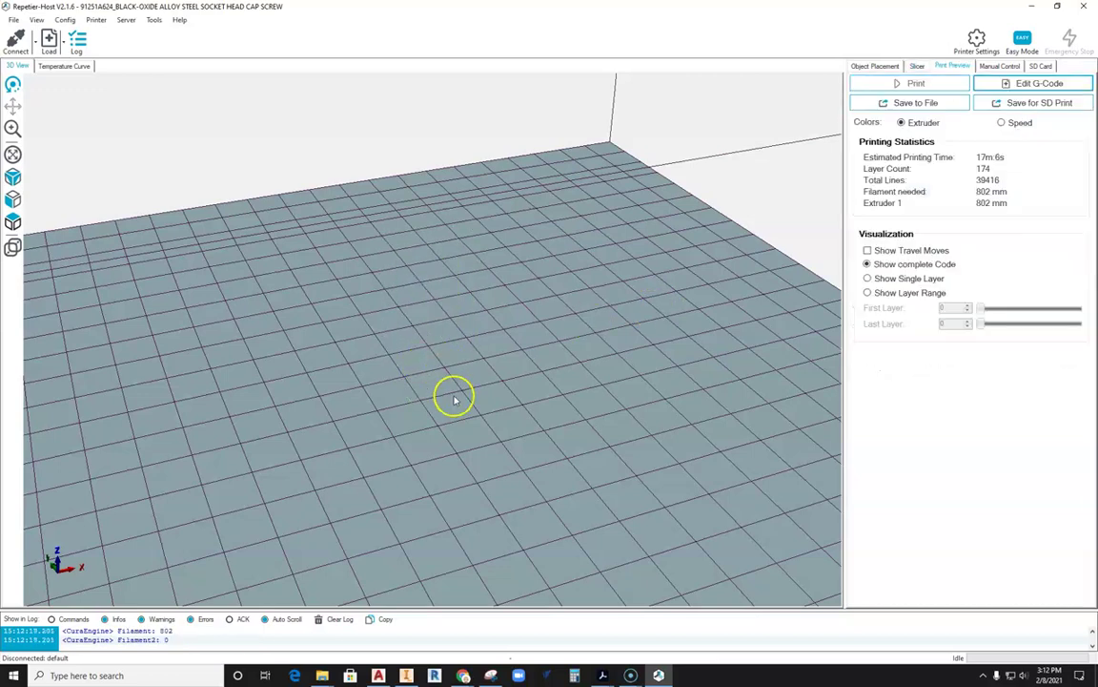
scroll(442, 384, up, 10)
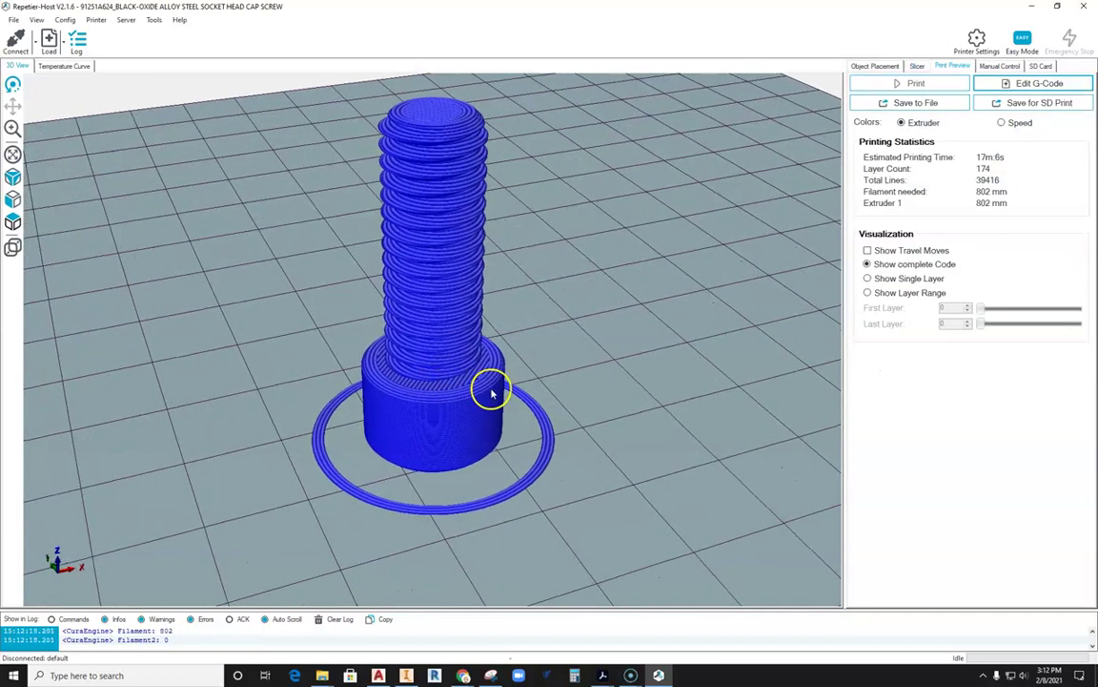
scroll(498, 415, up, 5)
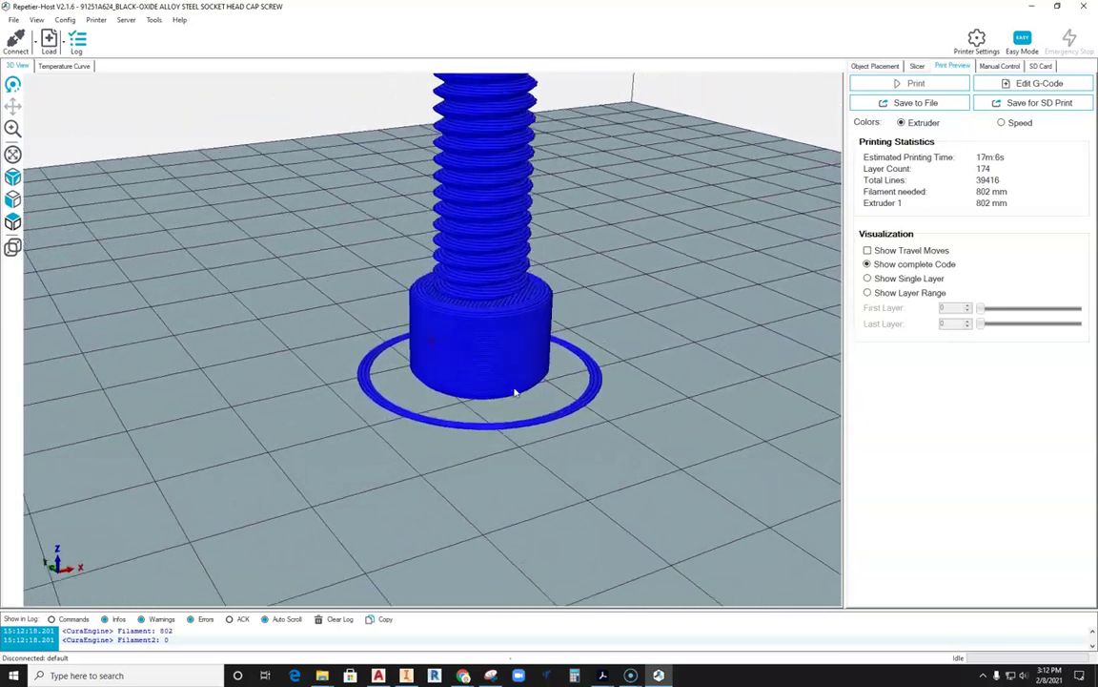
scroll(522, 363, down, 6)
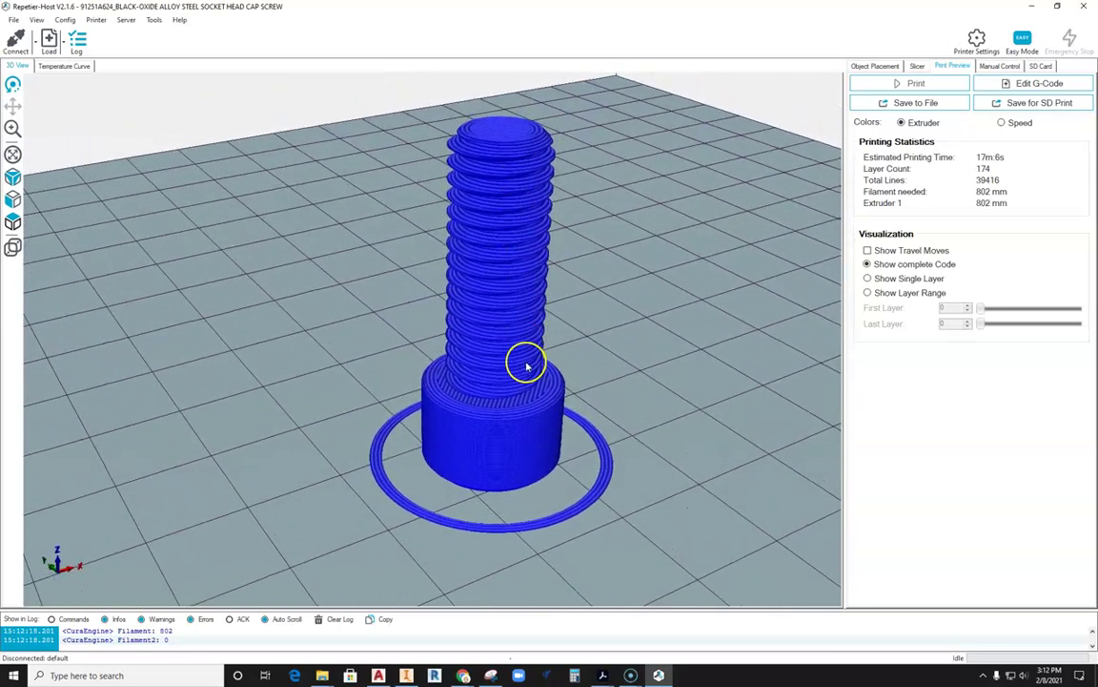
drag(482, 355, 488, 305)
scroll(473, 284, up, 3)
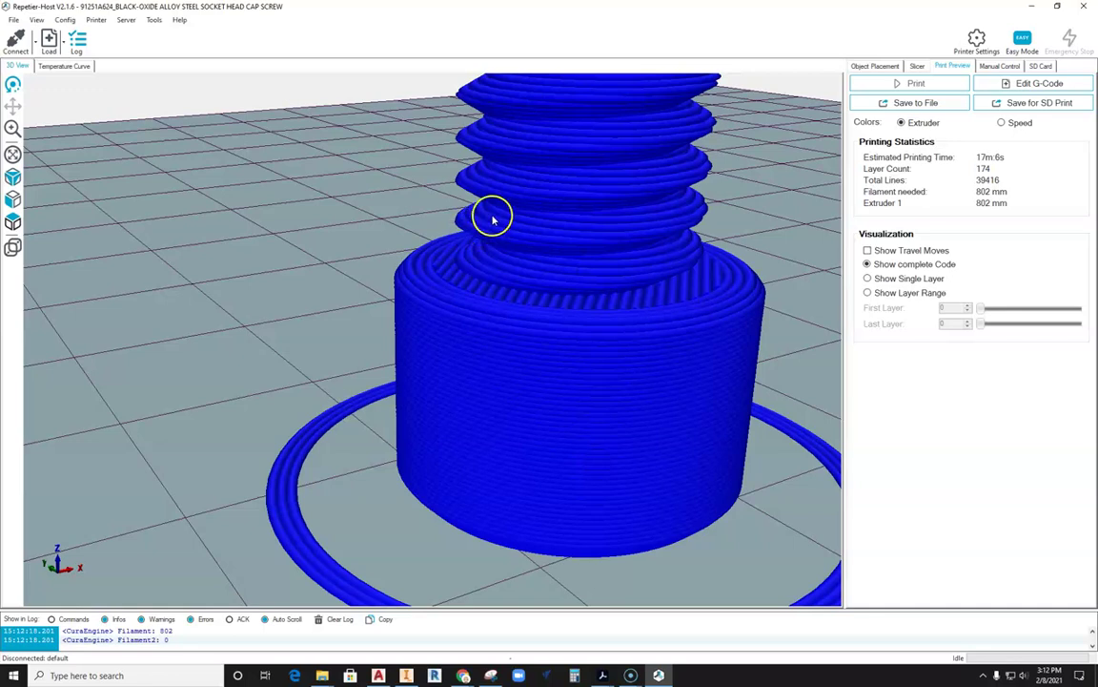
scroll(530, 238, down, 3)
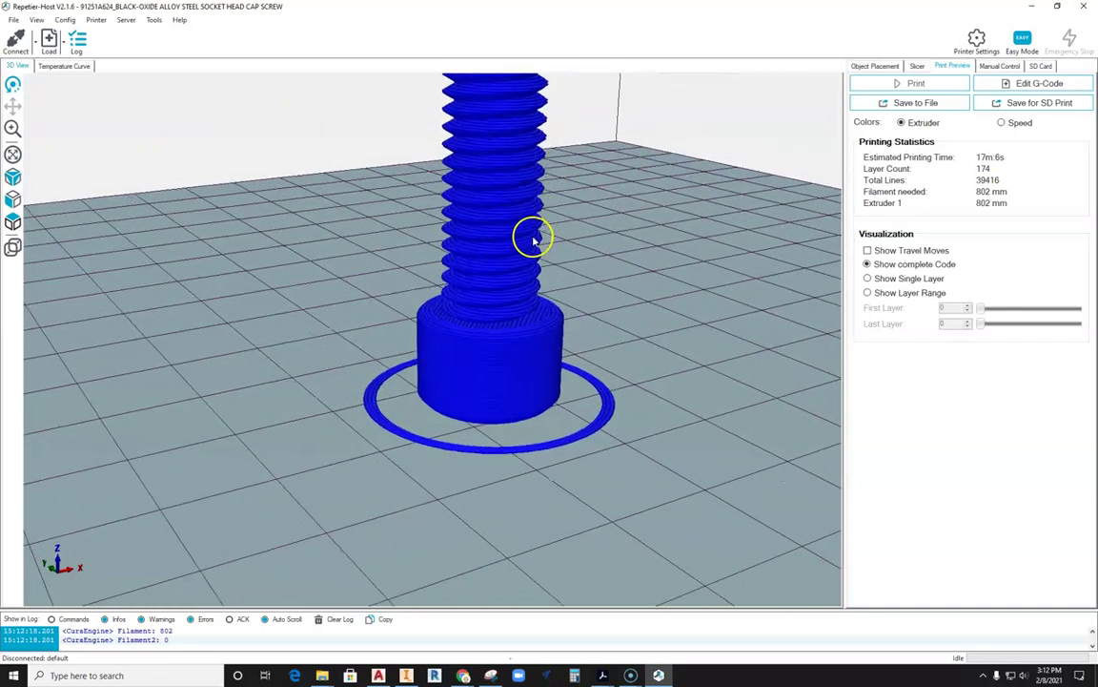
drag(532, 240, 515, 348)
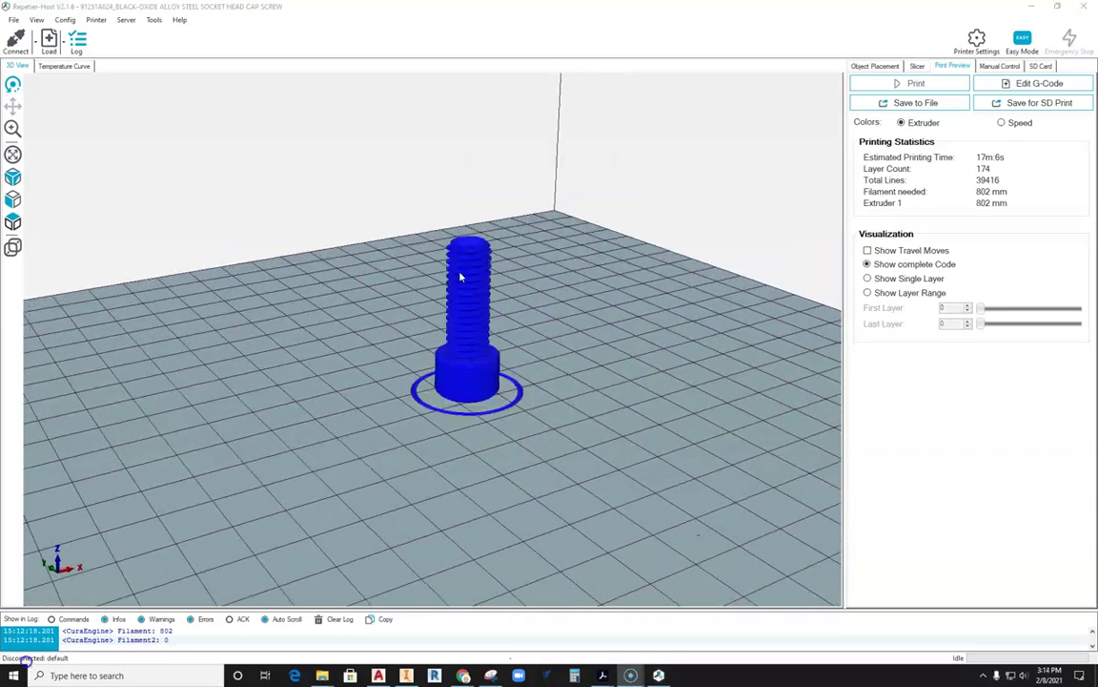
scroll(442, 304, up, 5)
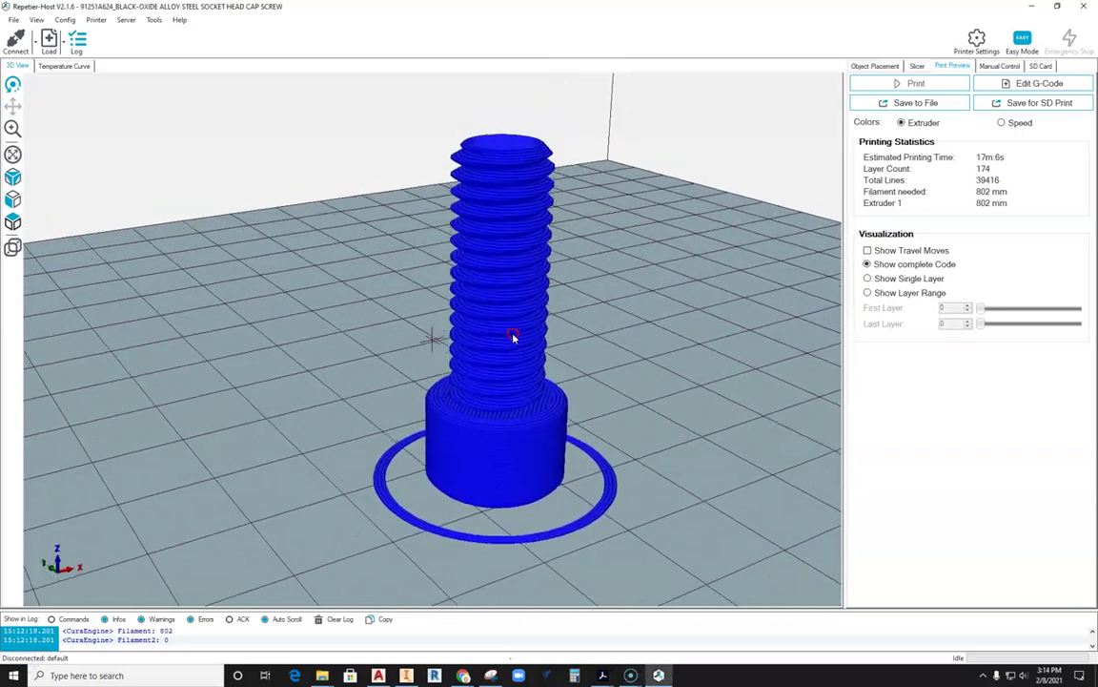
drag(513, 336, 520, 345)
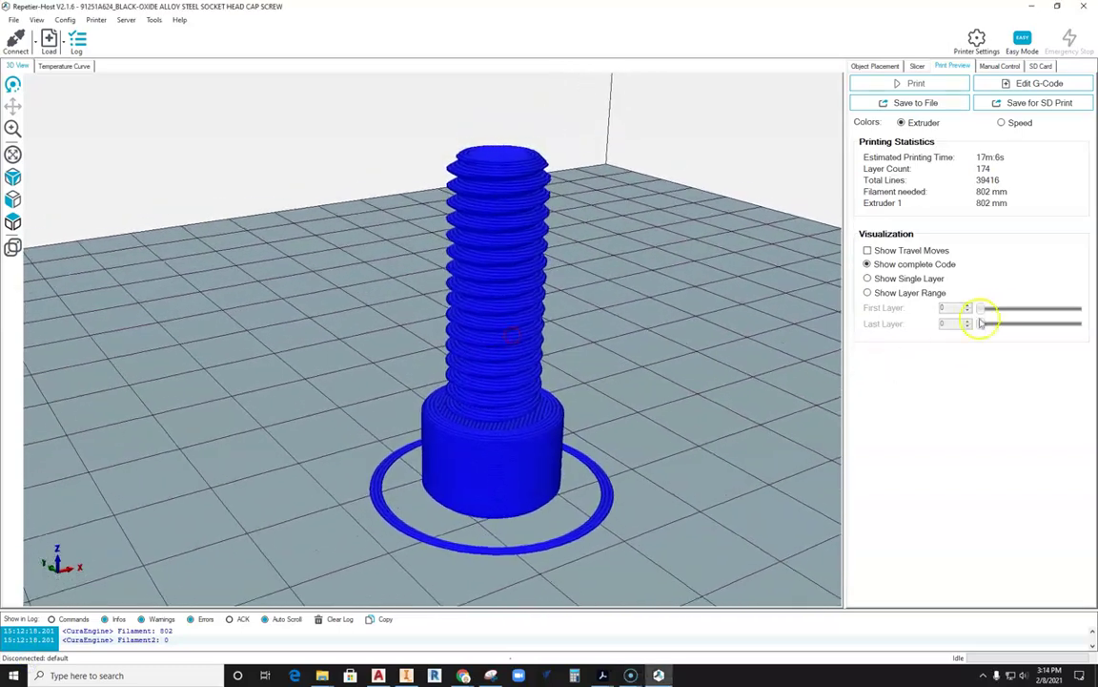
Enable Show Layer Range and raise the last displayed layer to 140 of 174.
click(866, 292)
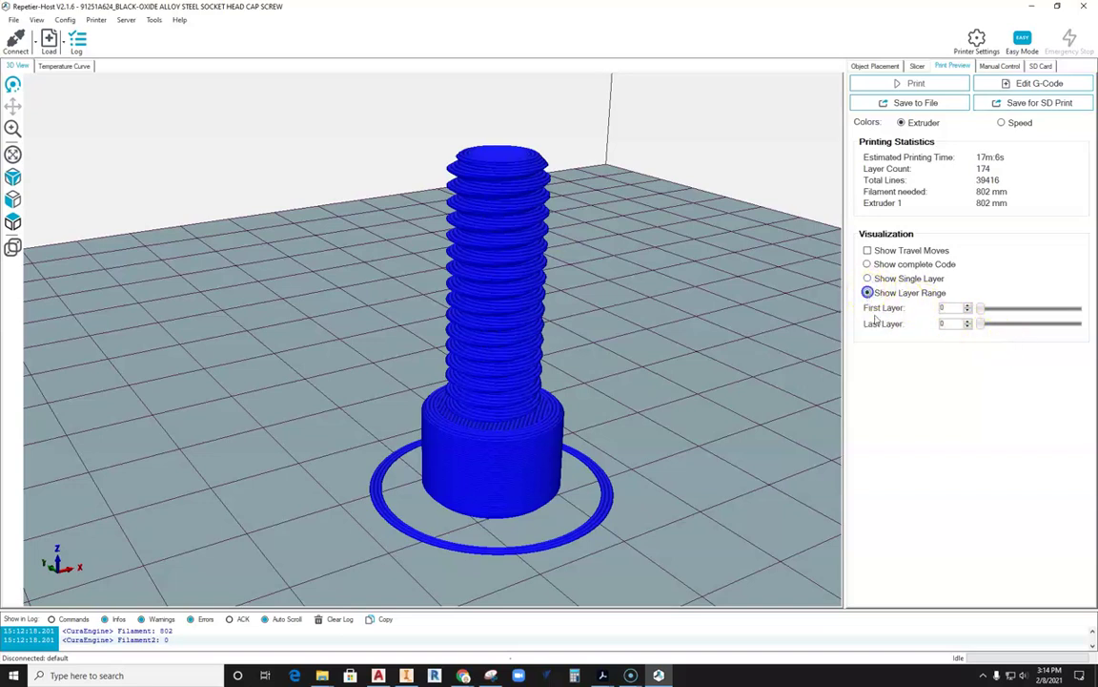
click(967, 324)
click(968, 323)
click(968, 324)
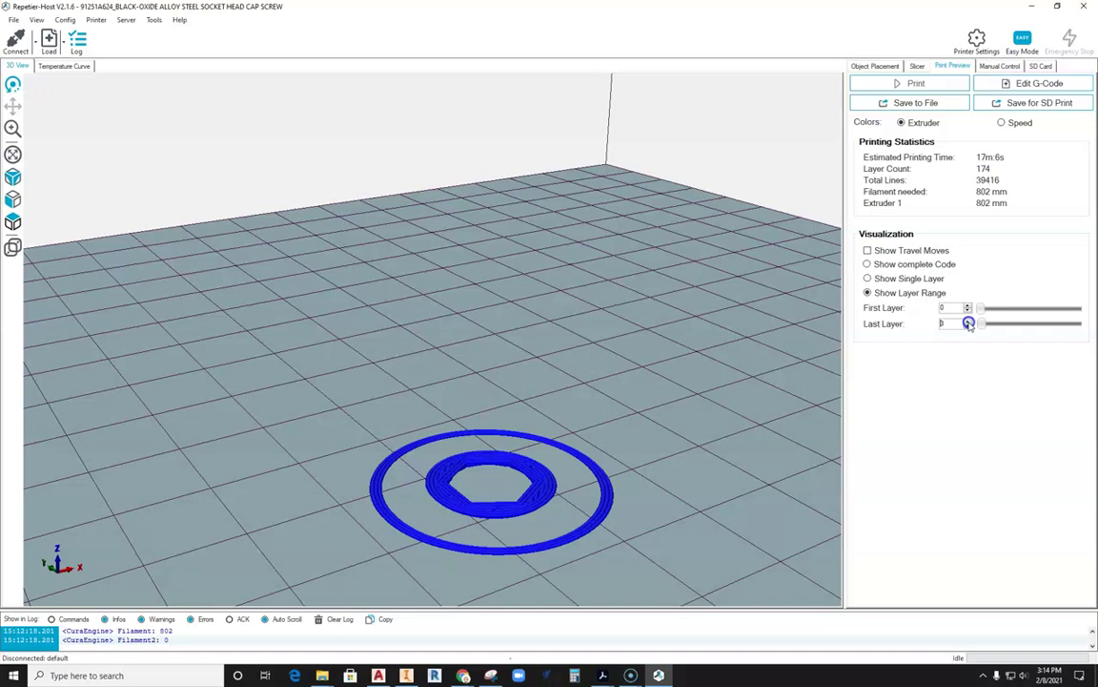
click(968, 323)
click(968, 323)
click(968, 323)
click(968, 323)
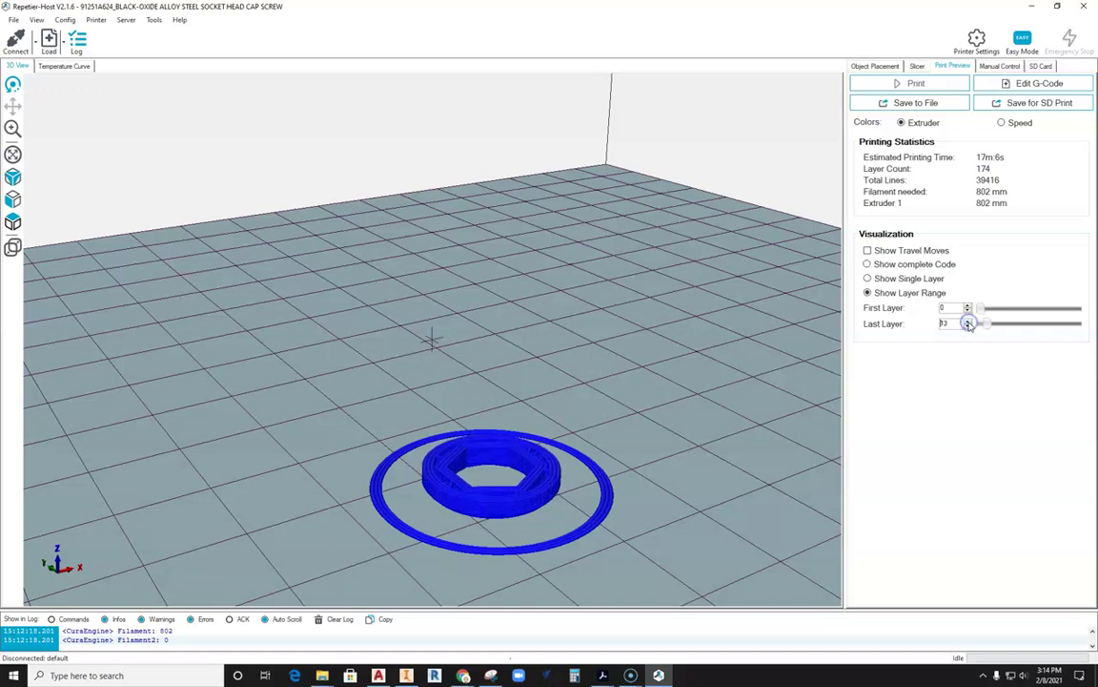
click(968, 323)
click(968, 323)
click(968, 323)
click(968, 323)
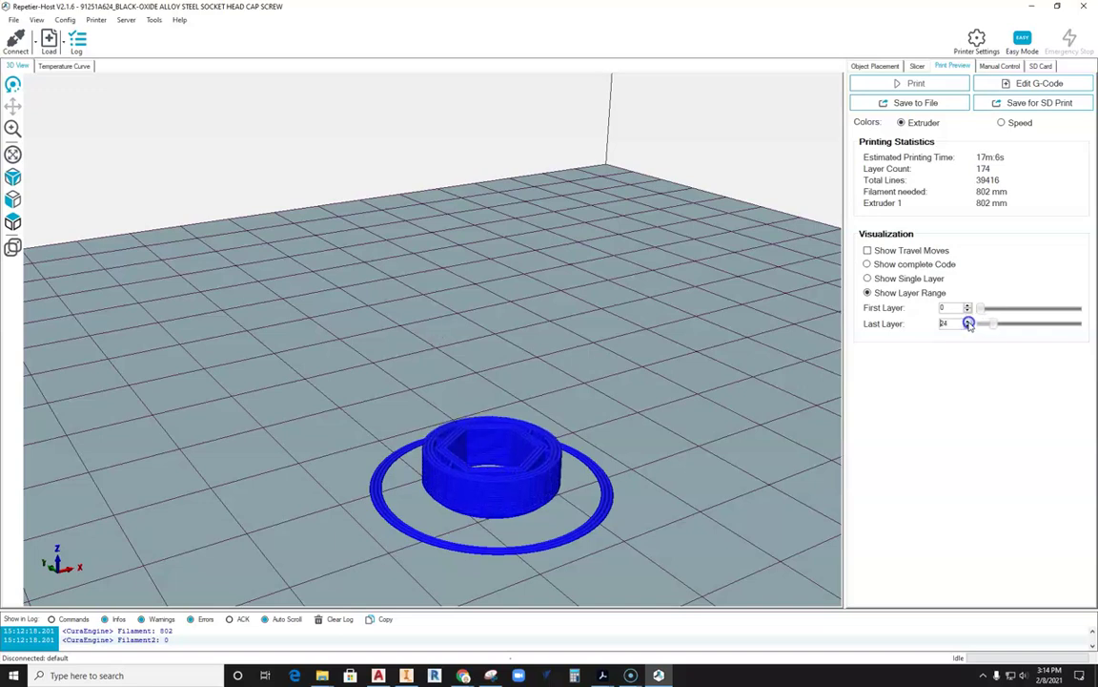
click(967, 323)
click(968, 323)
click(968, 323)
click(968, 324)
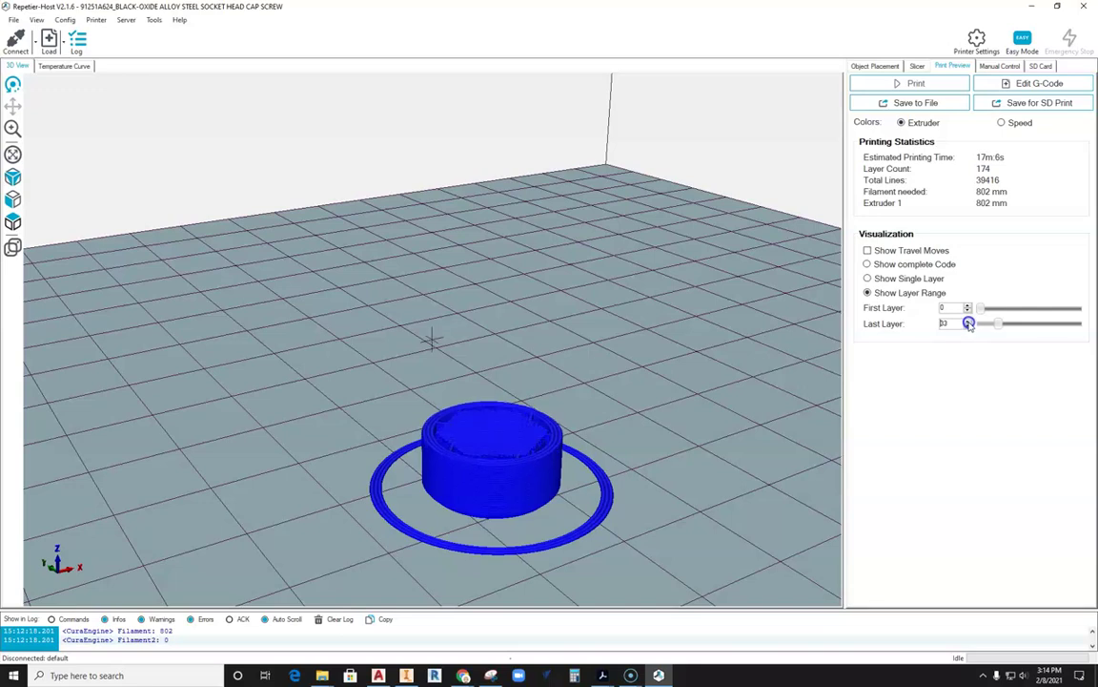
click(968, 323)
click(1001, 325)
drag(1005, 325, 1059, 327)
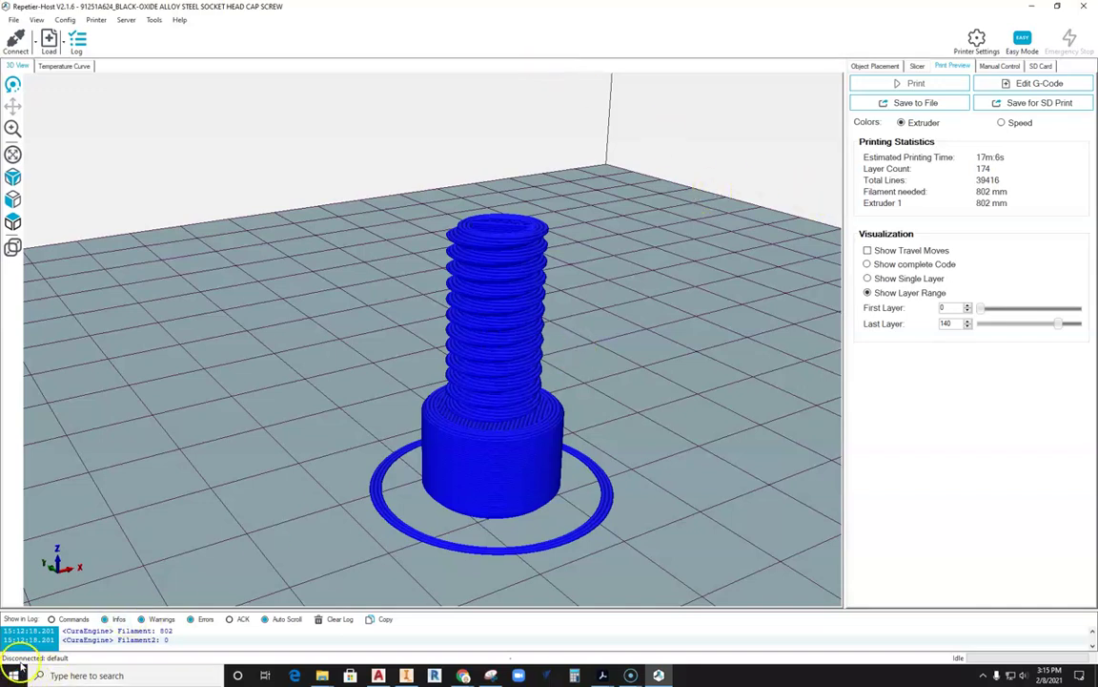
Start Save for SD Print, accept the export options, and browse to Removable Disk (D:).
click(1042, 105)
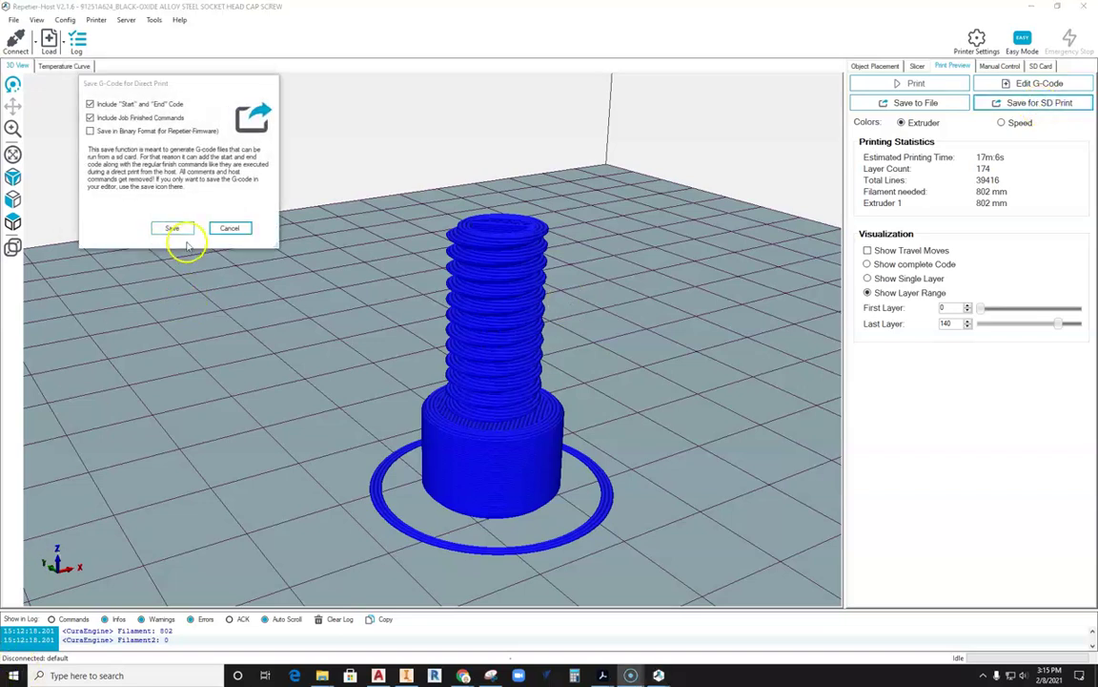
click(172, 228)
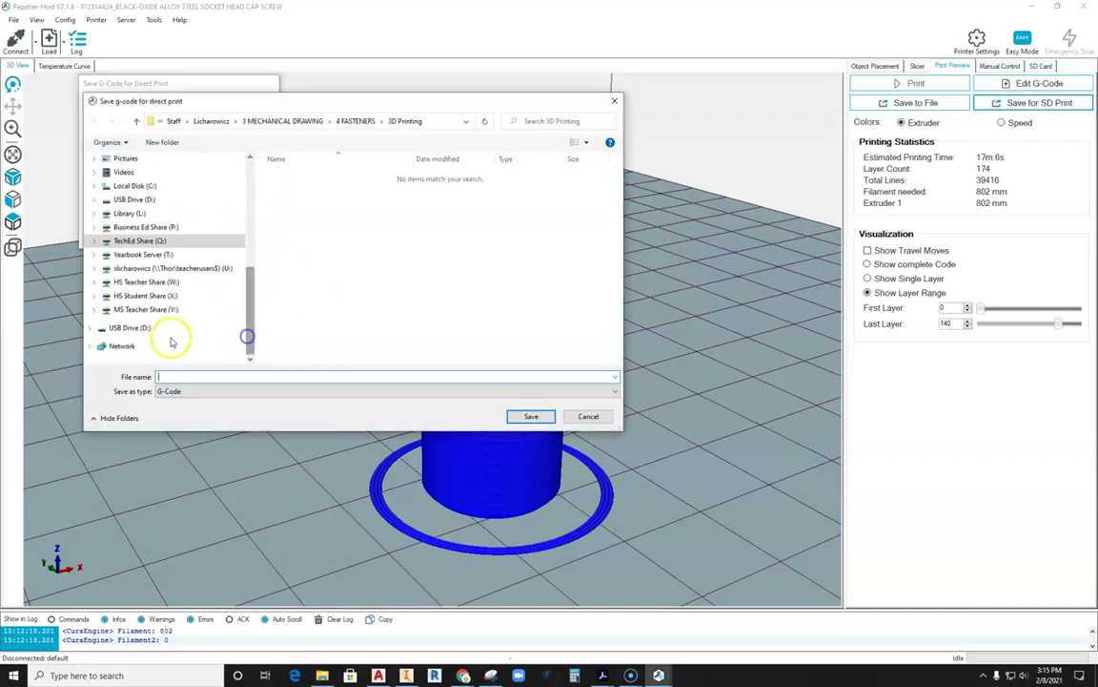
click(127, 328)
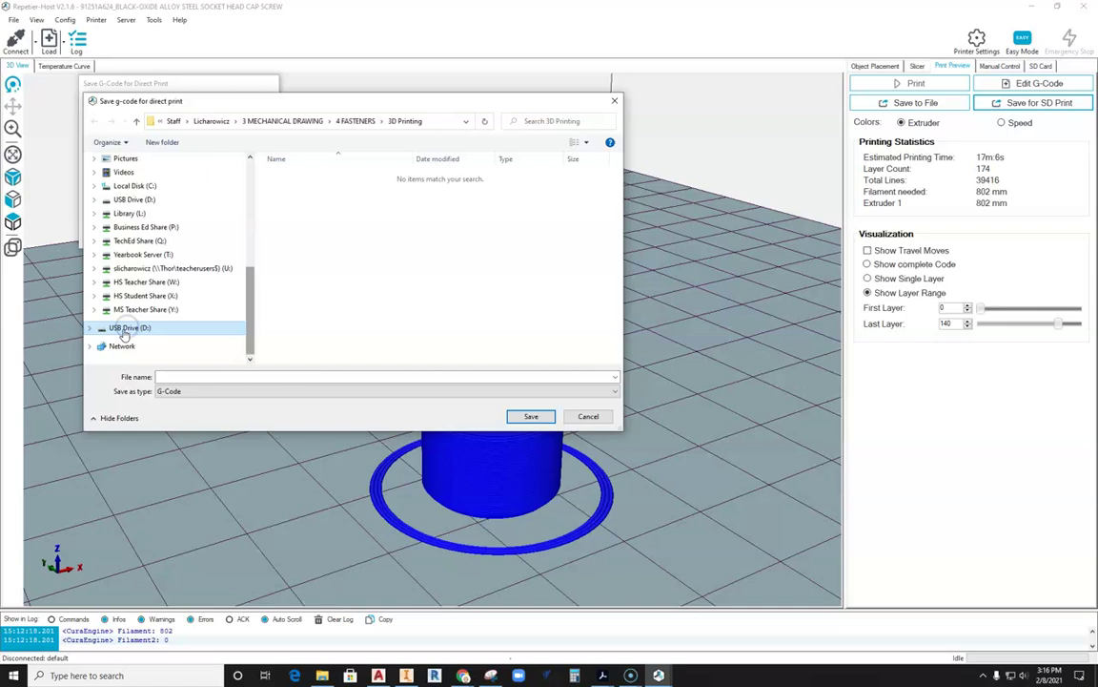
click(143, 329)
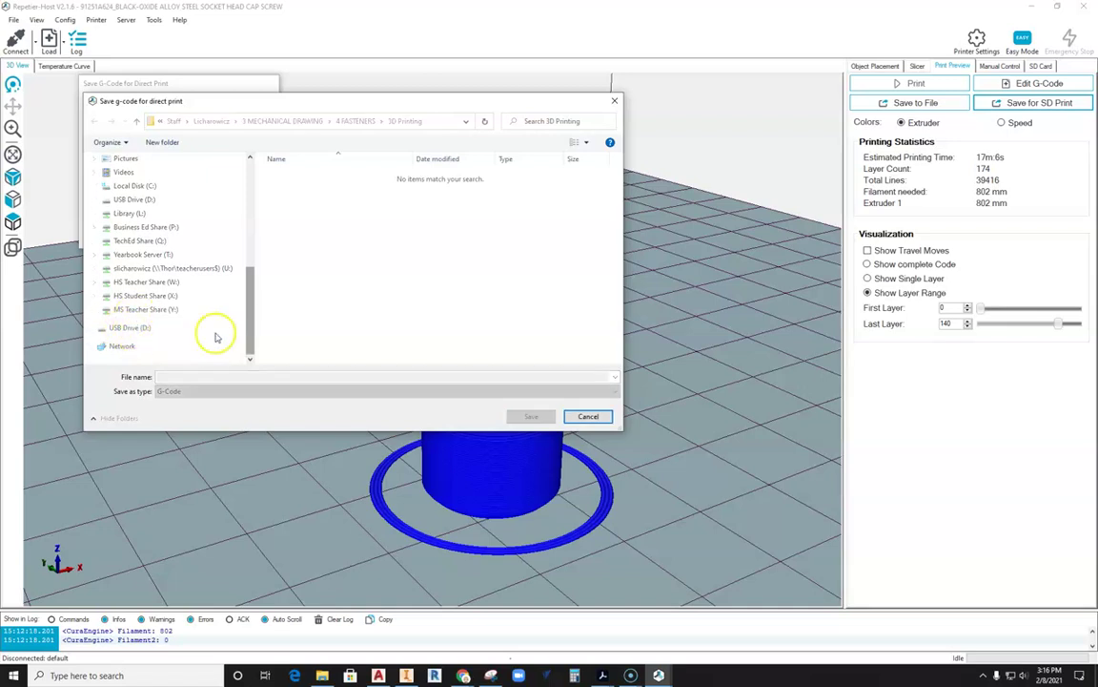
Save the G-code to D: as the user's initials plus '.38 16 bolt'.
drag(287, 105, 367, 130)
click(279, 443)
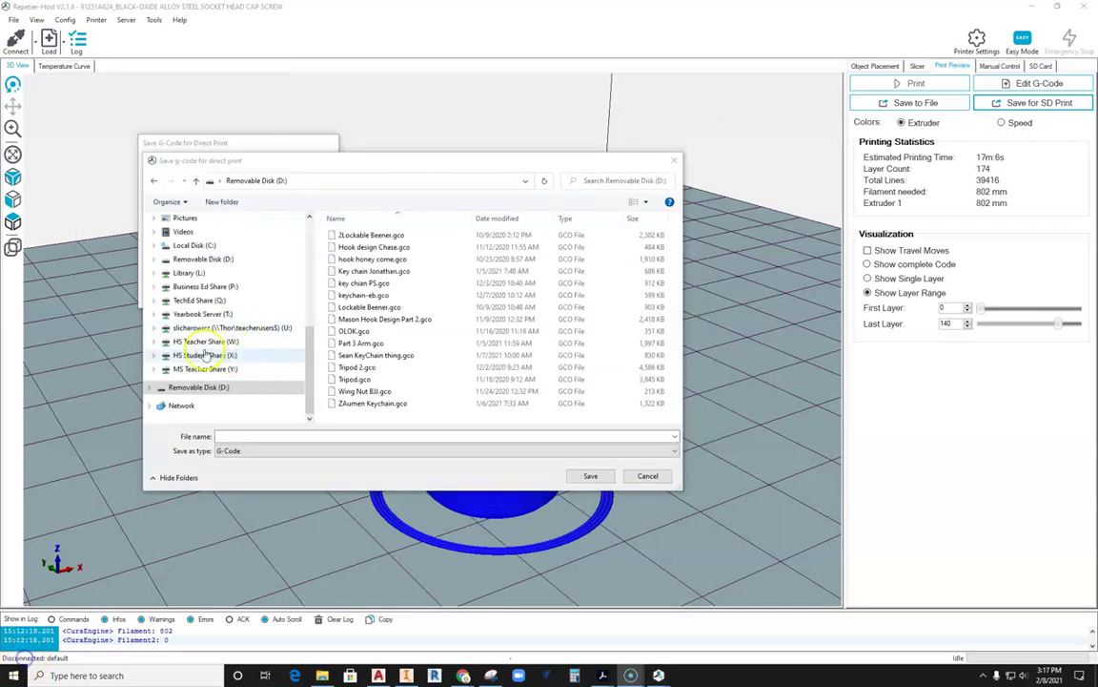
click(144, 388)
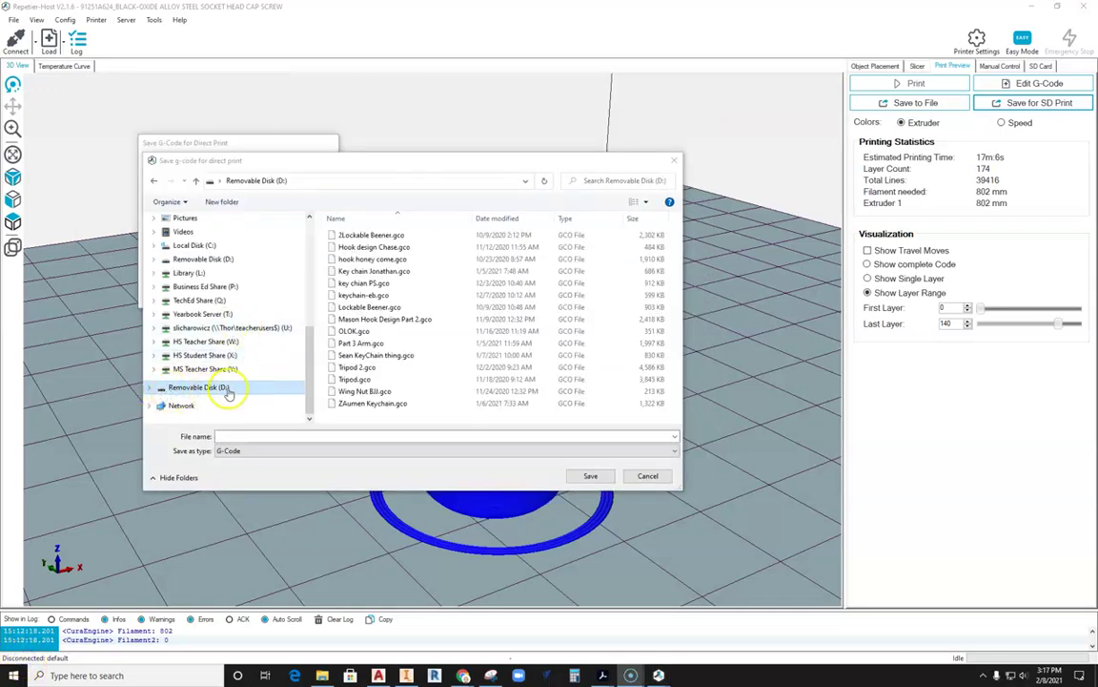
click(248, 435)
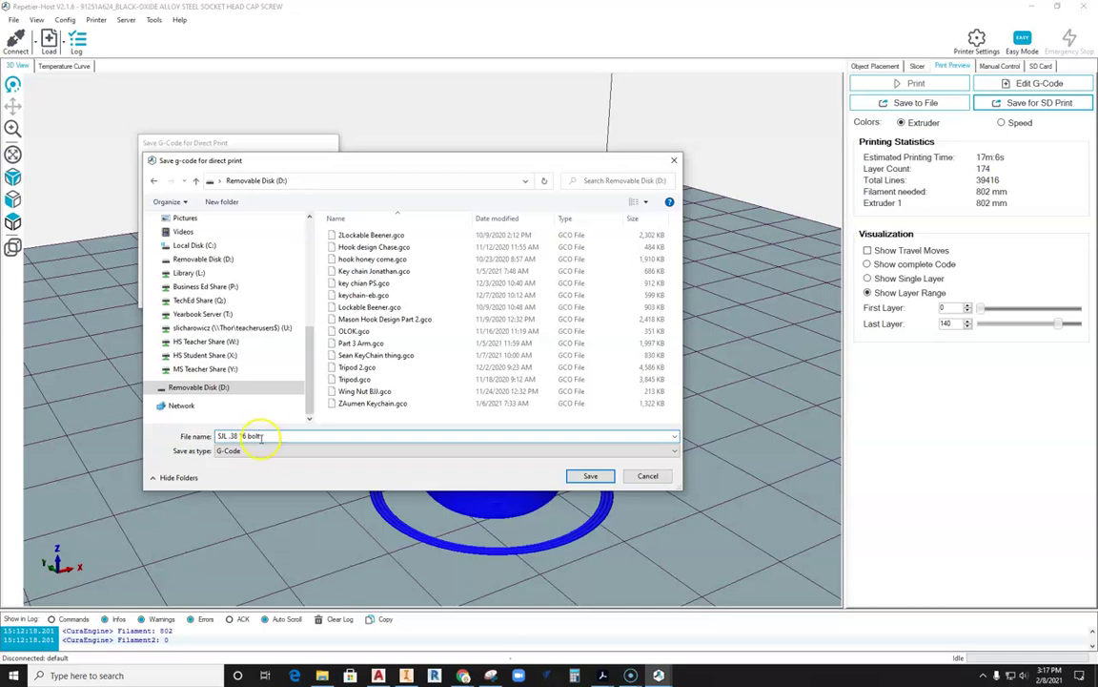
click(648, 475)
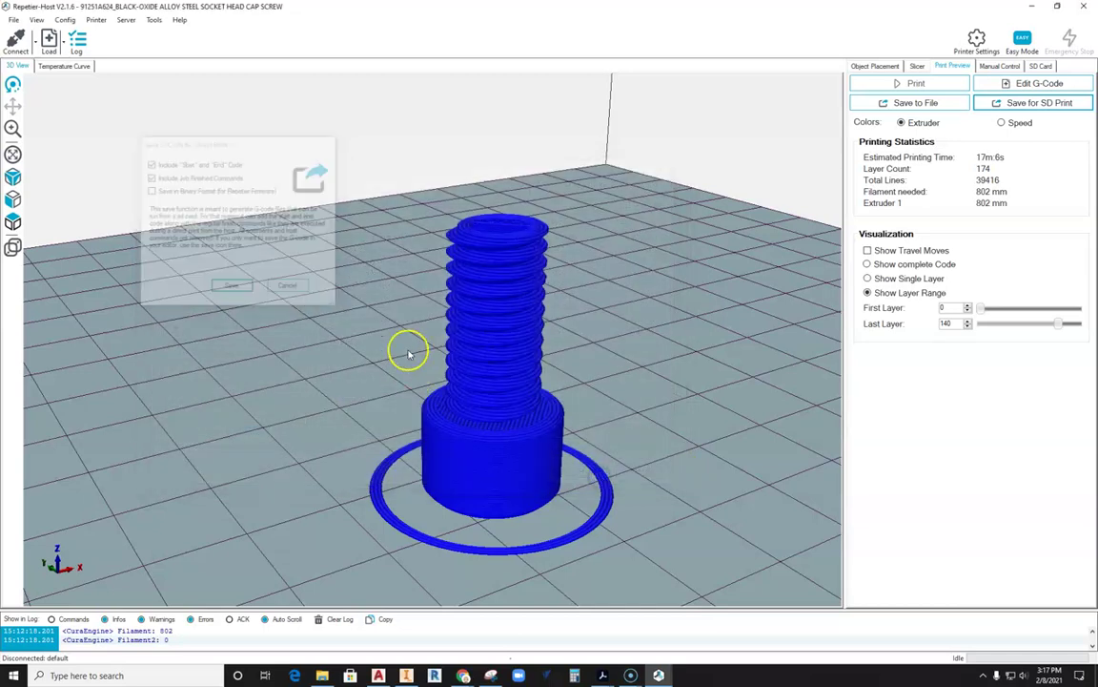
Eject the USB mass storage device via Safely Remove Hardware in the system tray.
click(984, 675)
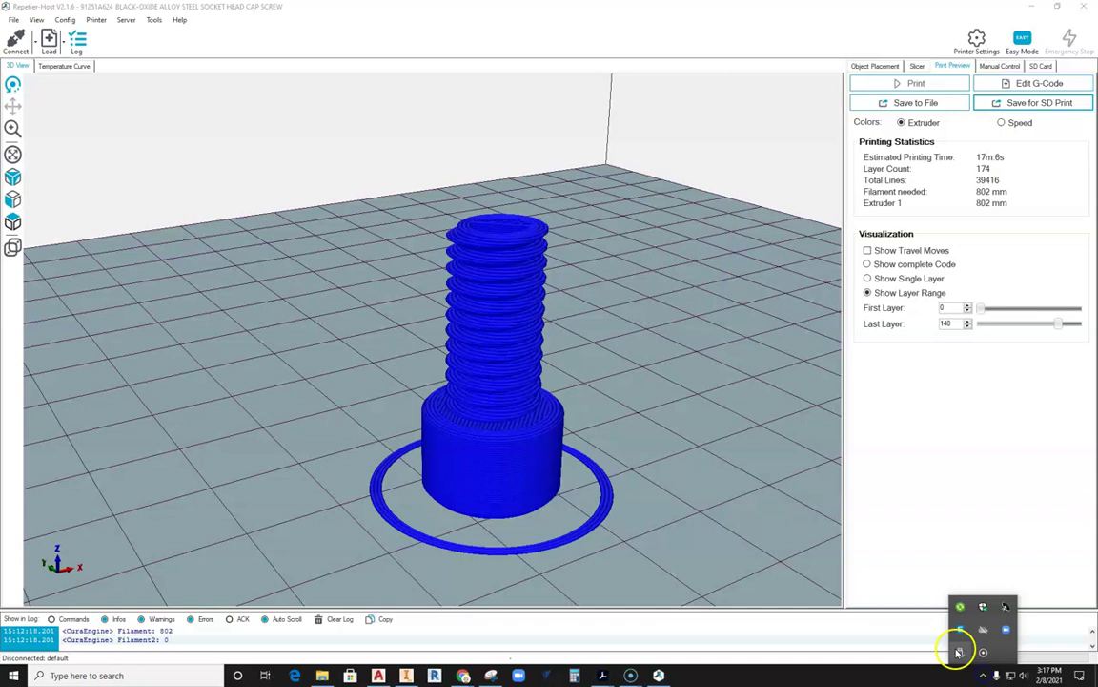
right_click(968, 653)
click(1012, 628)
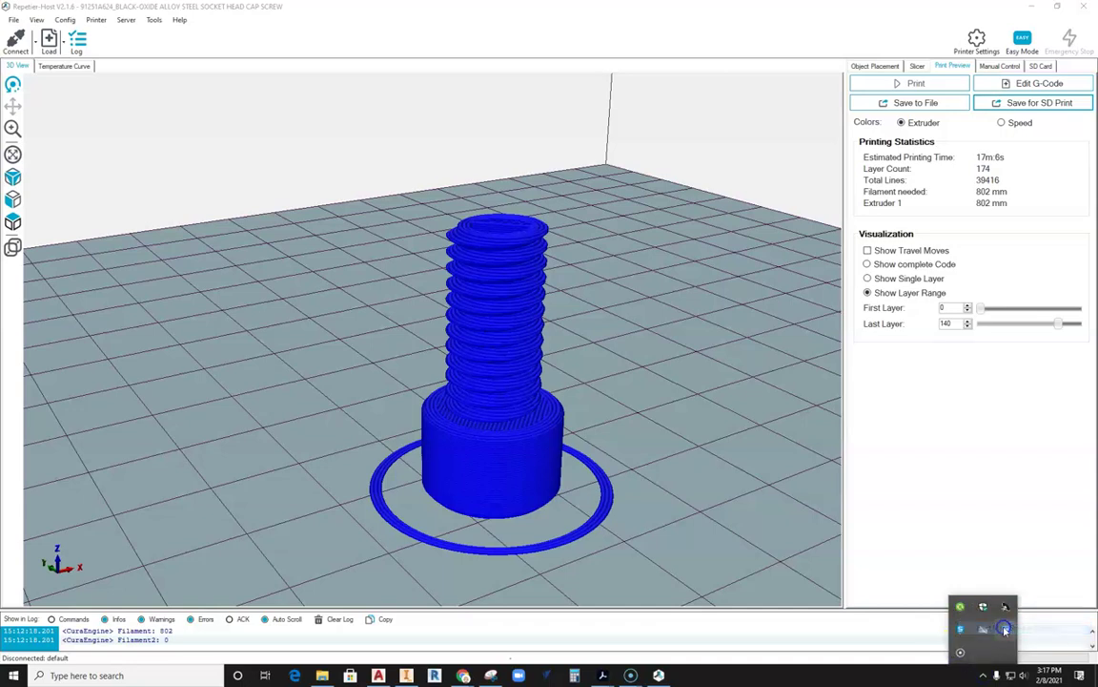
click(1080, 645)
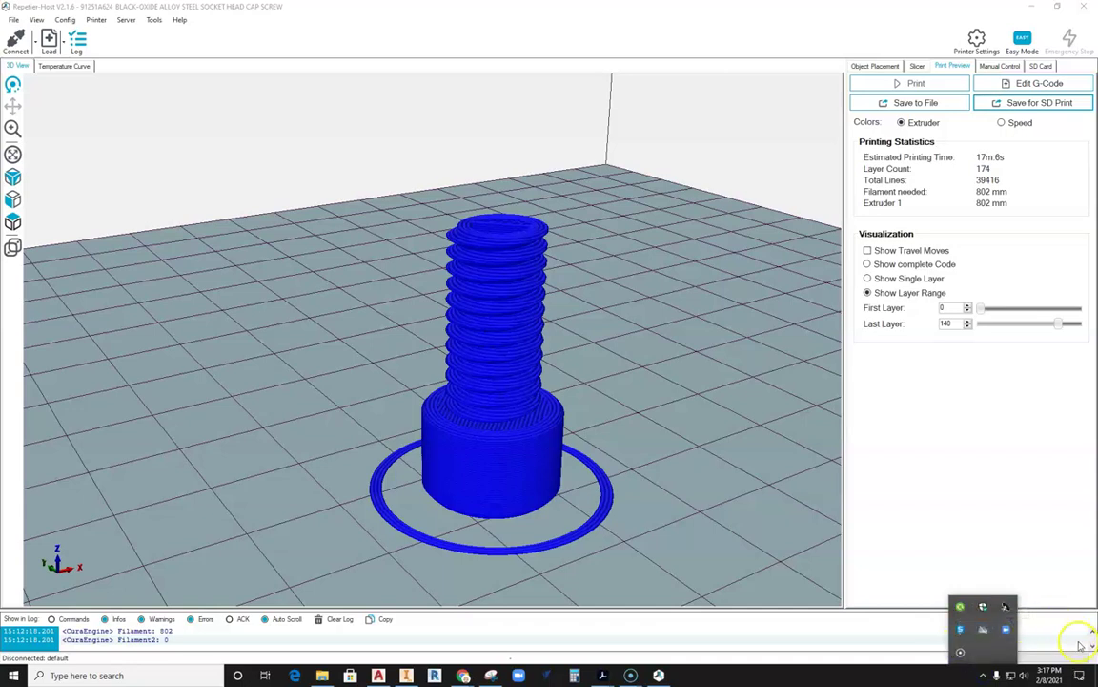
click(972, 677)
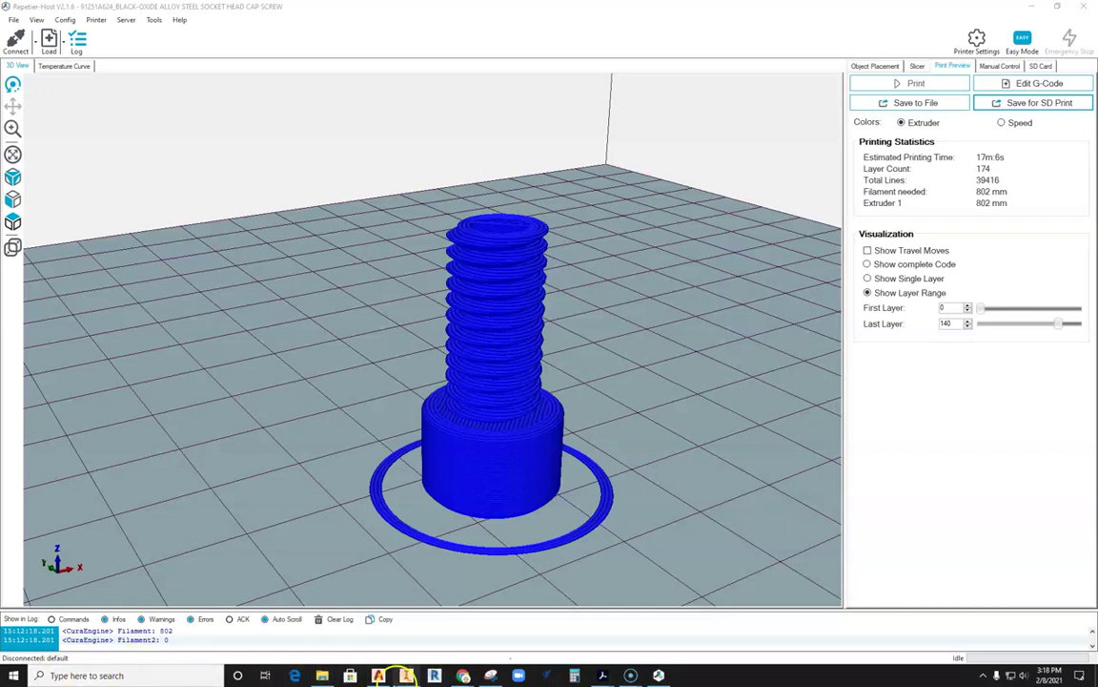
Return to Inventor and orbit the 90866A140 wing nut to inspect other sides.
click(406, 675)
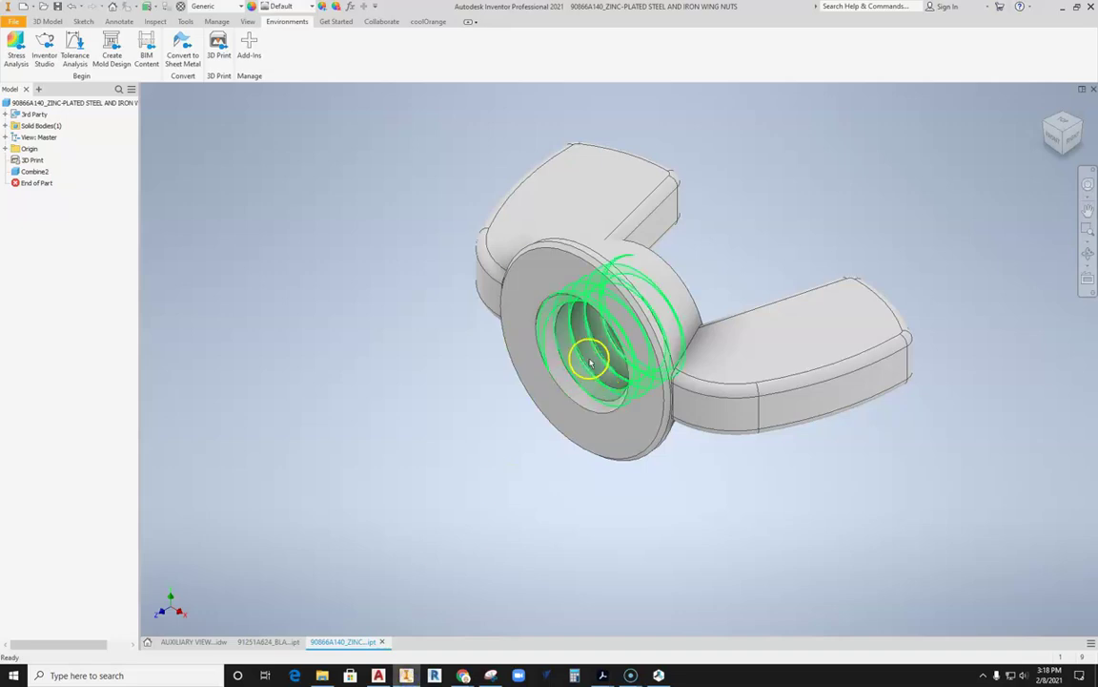
shift+middle_drag(579, 371, 549, 281)
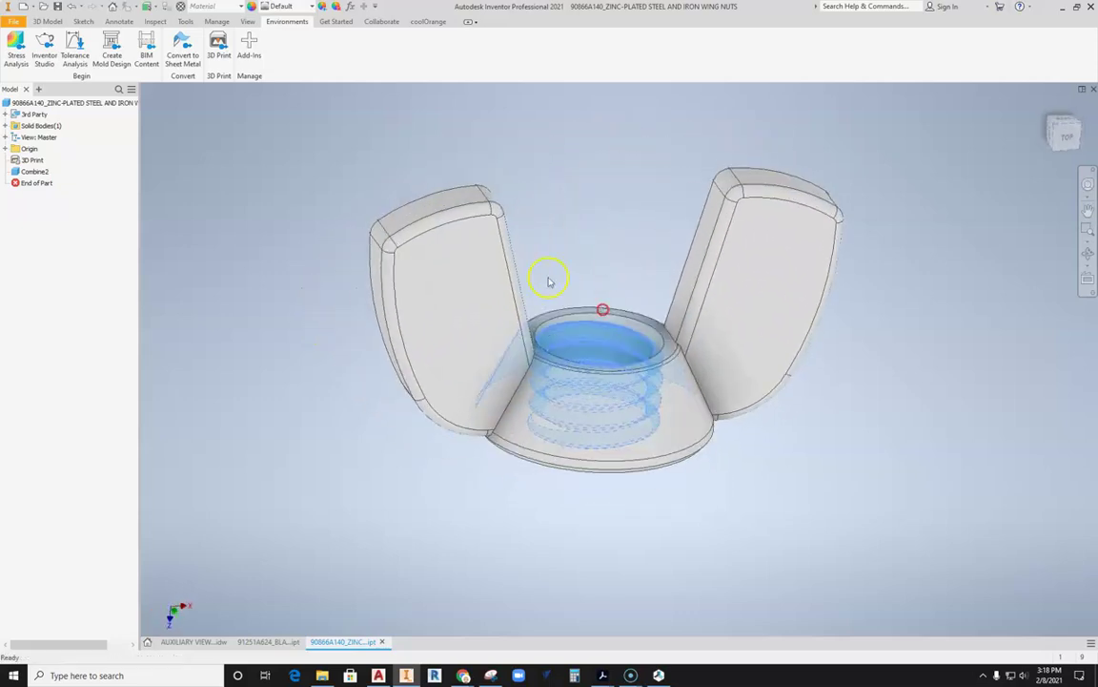
shift+middle_drag(565, 241, 570, 276)
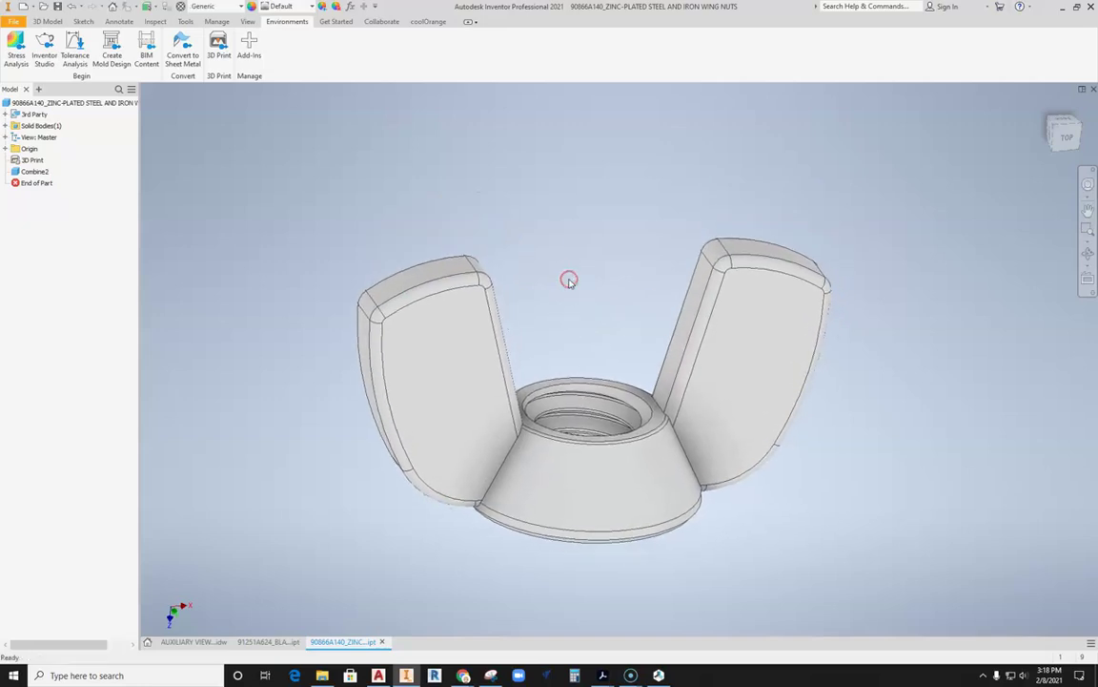